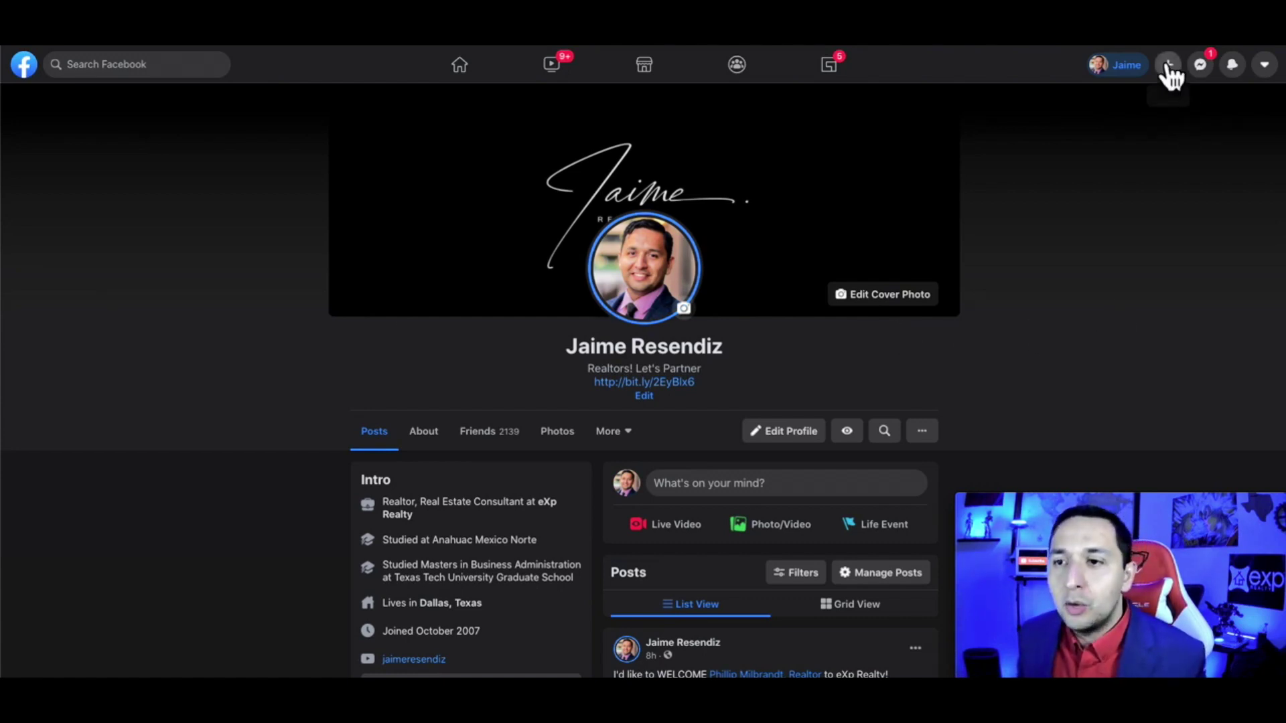
- Start creating an ad from the Facebook profile to reach Ads Manager, and go on to Events Manager
click(1168, 65)
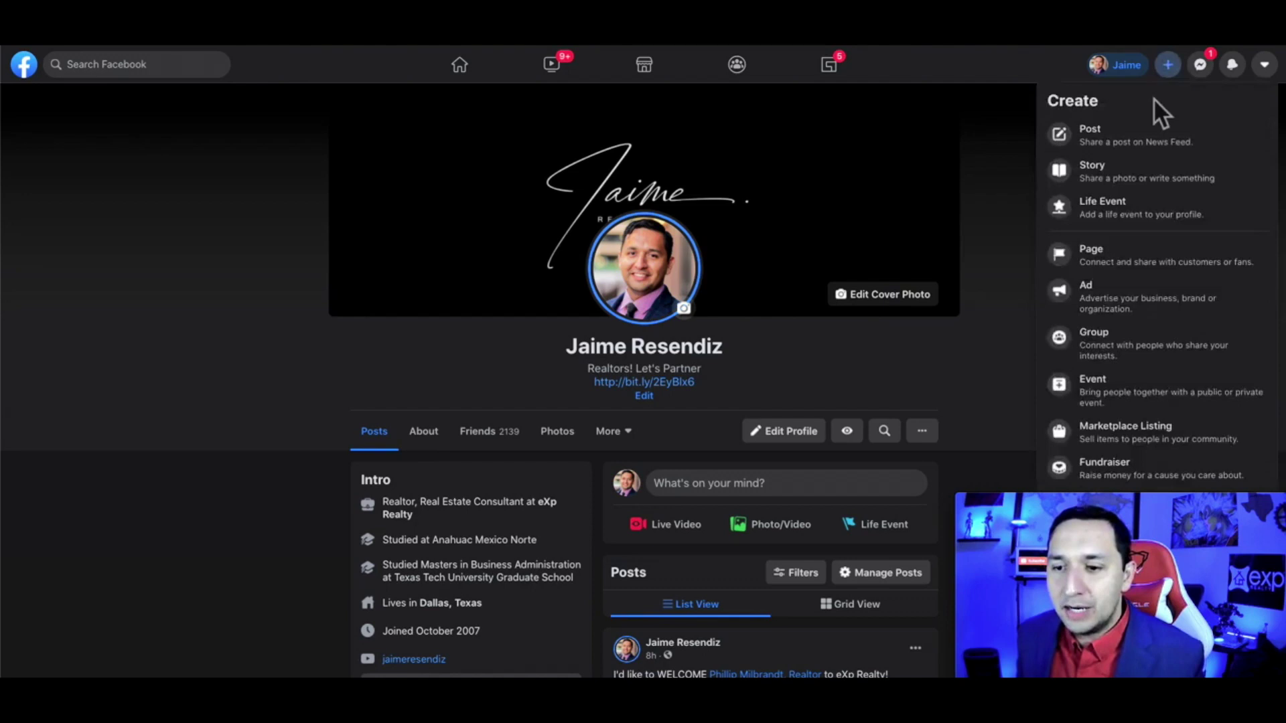
click(1096, 295)
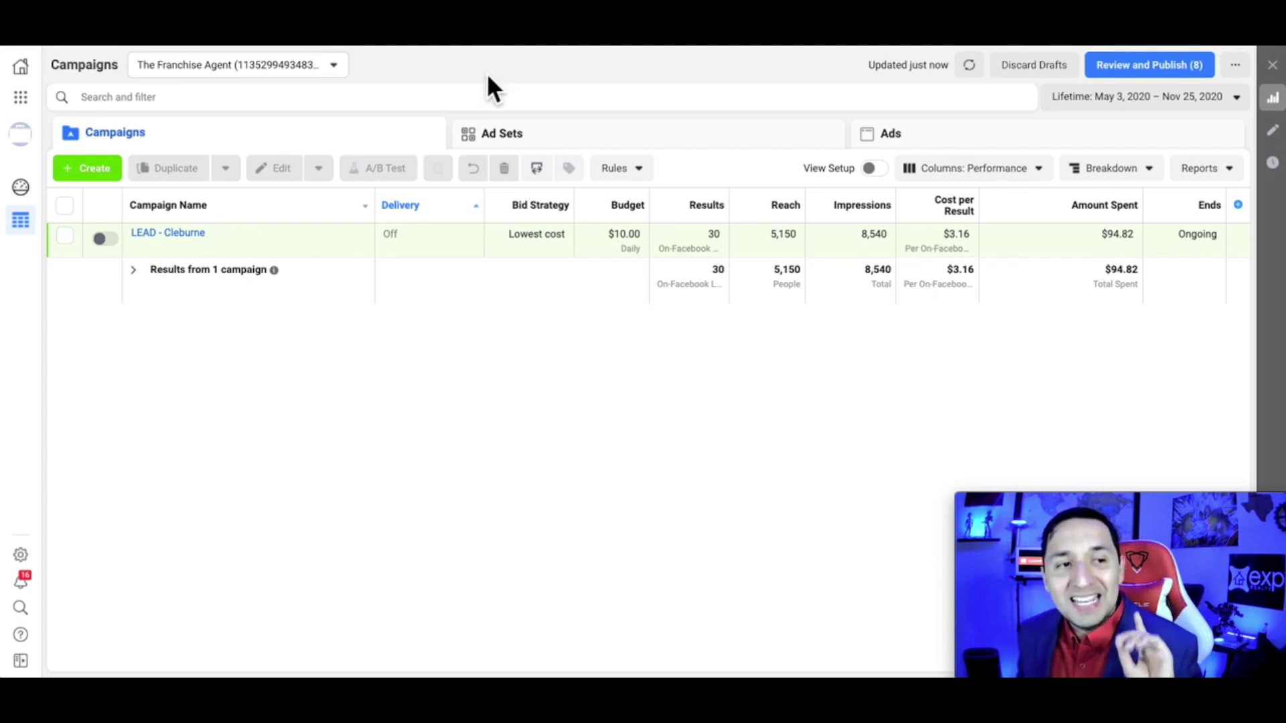
click(21, 99)
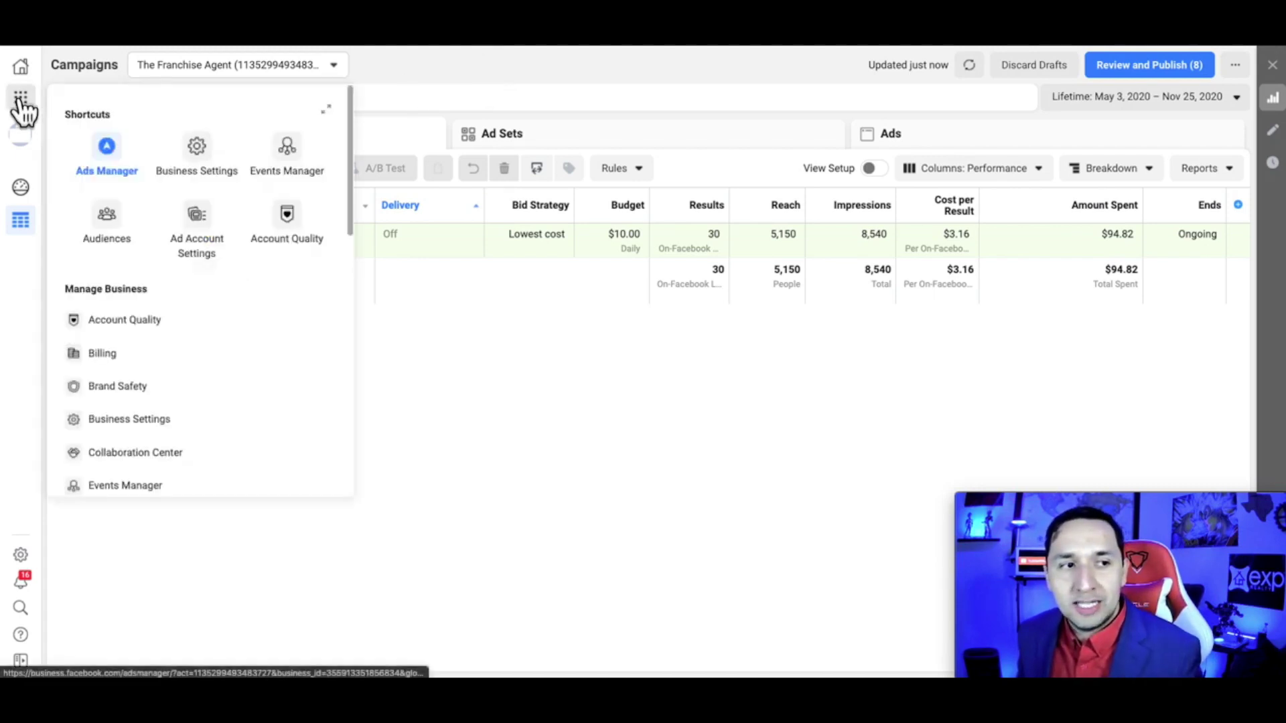
click(286, 158)
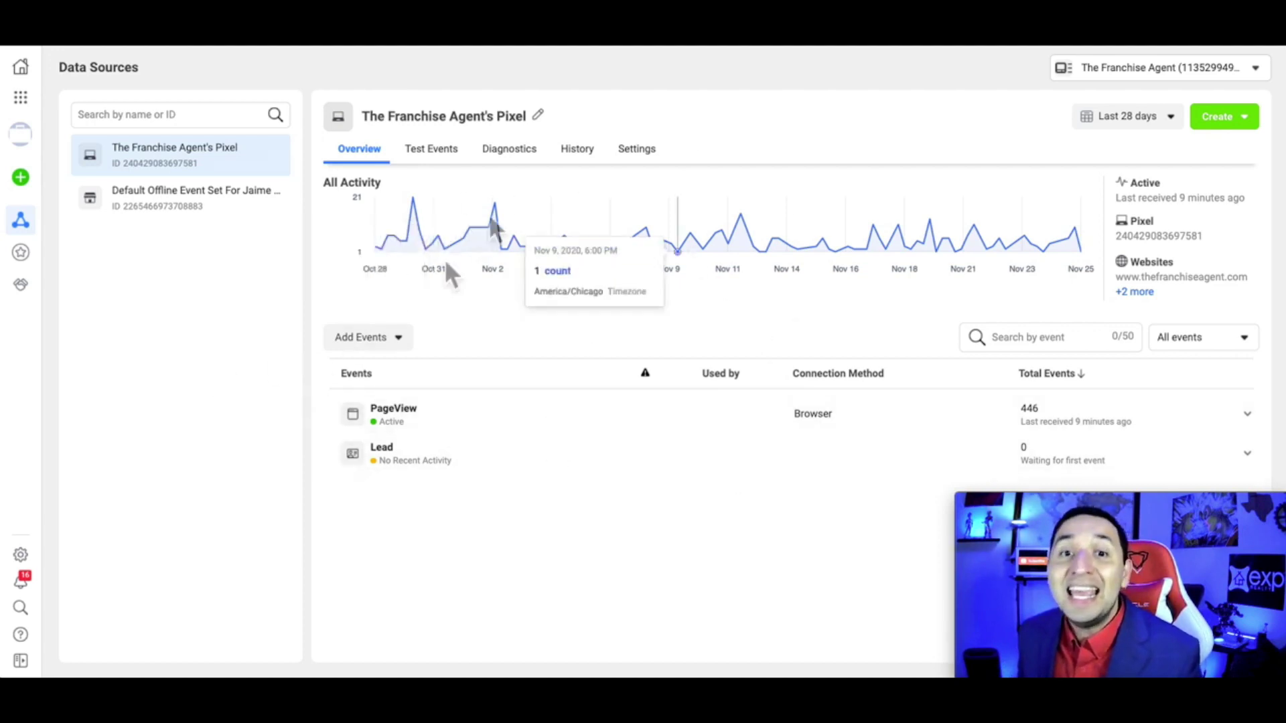
mouse_move(30, 208)
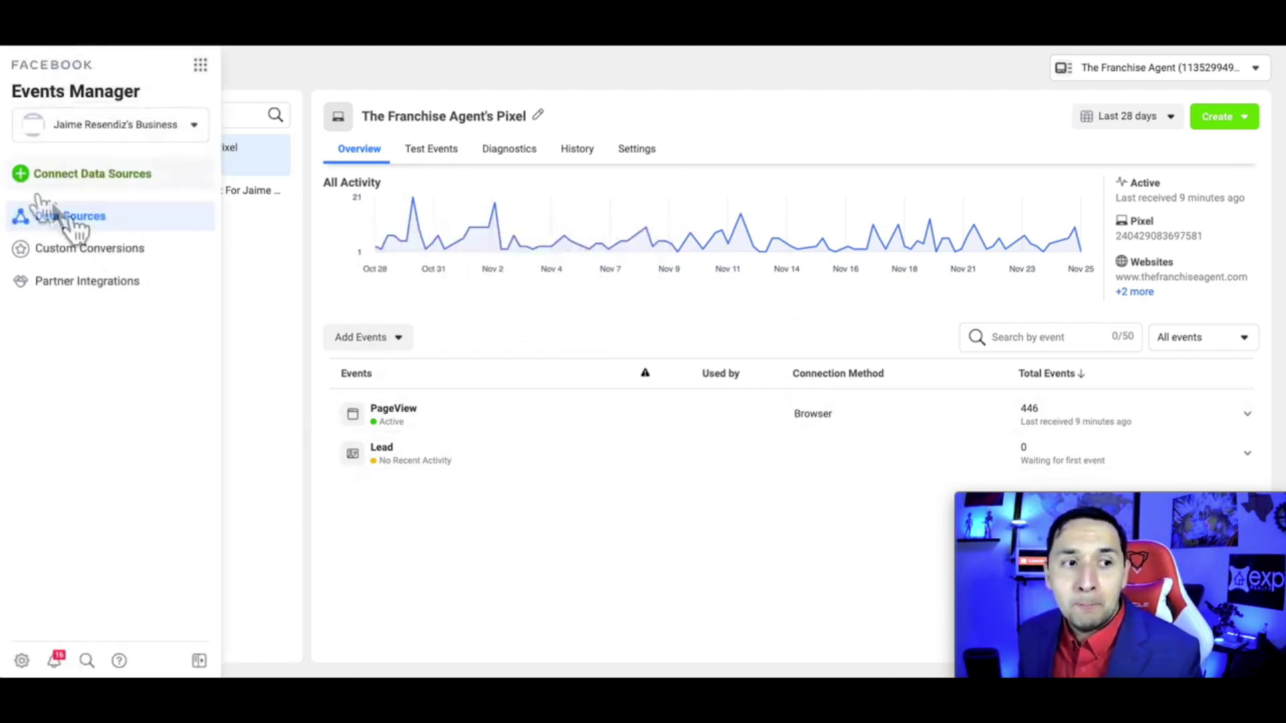
click(101, 176)
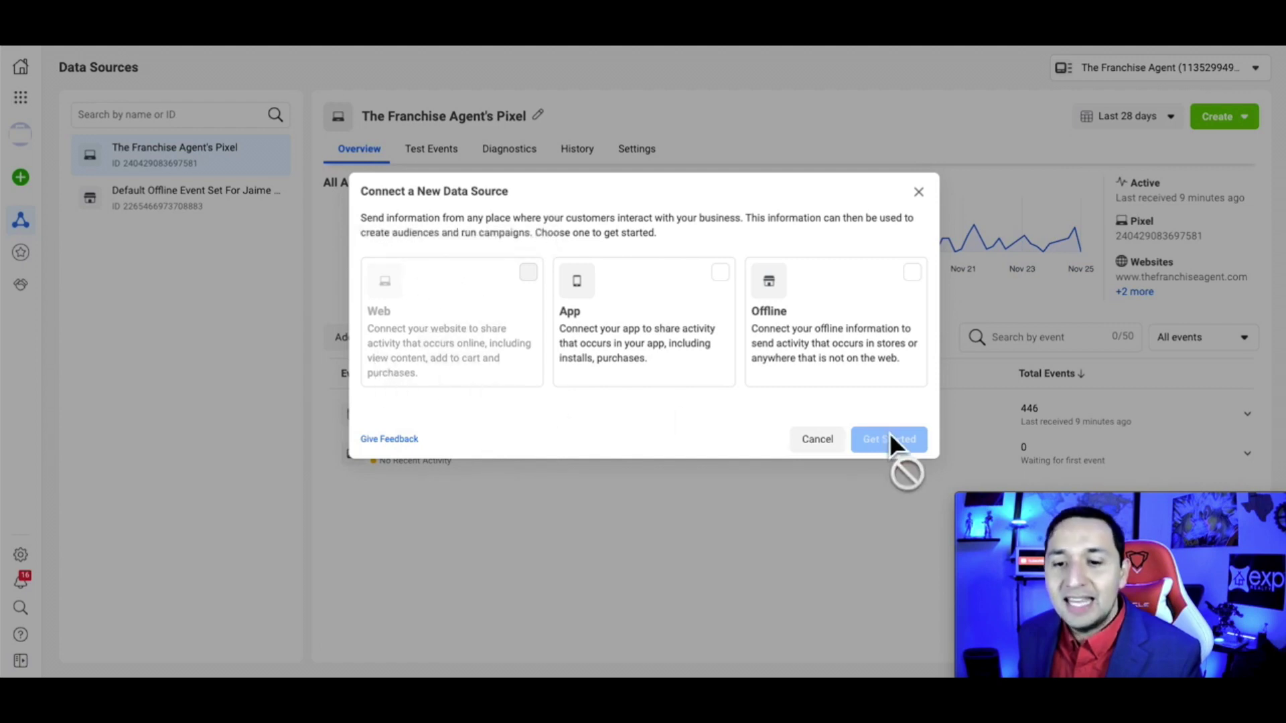
click(922, 192)
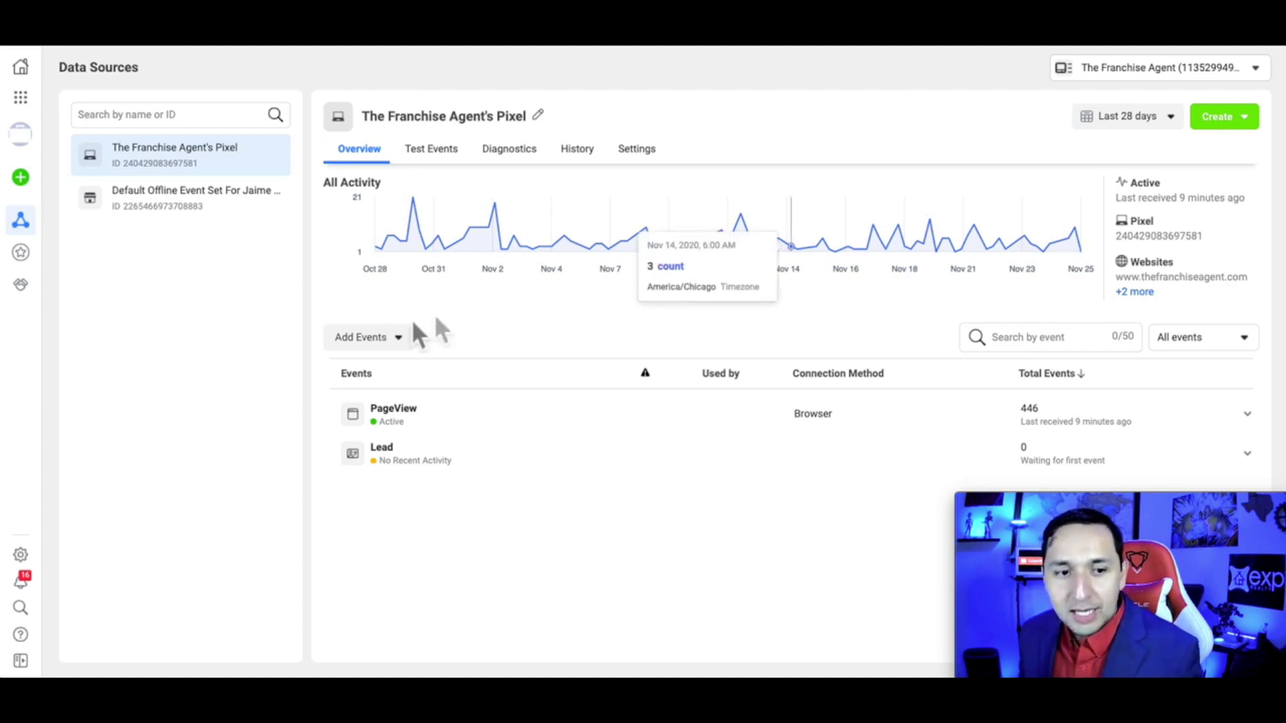
click(361, 339)
click(388, 478)
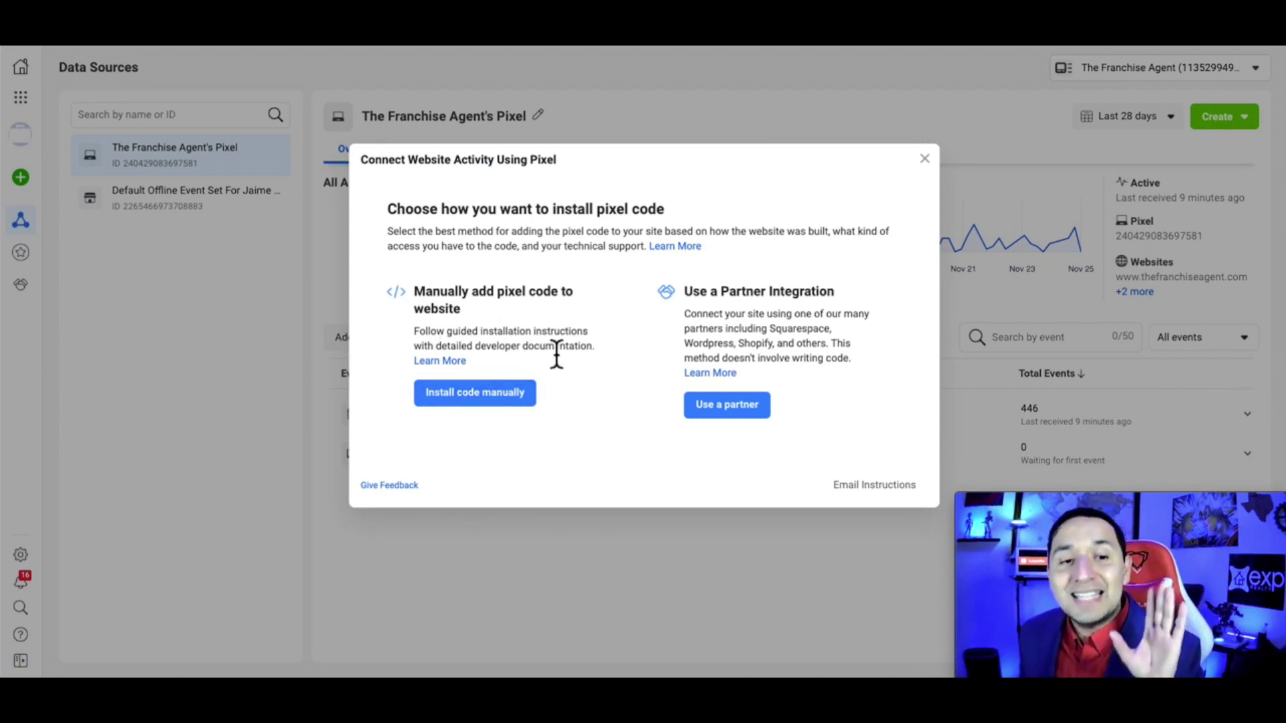
click(926, 159)
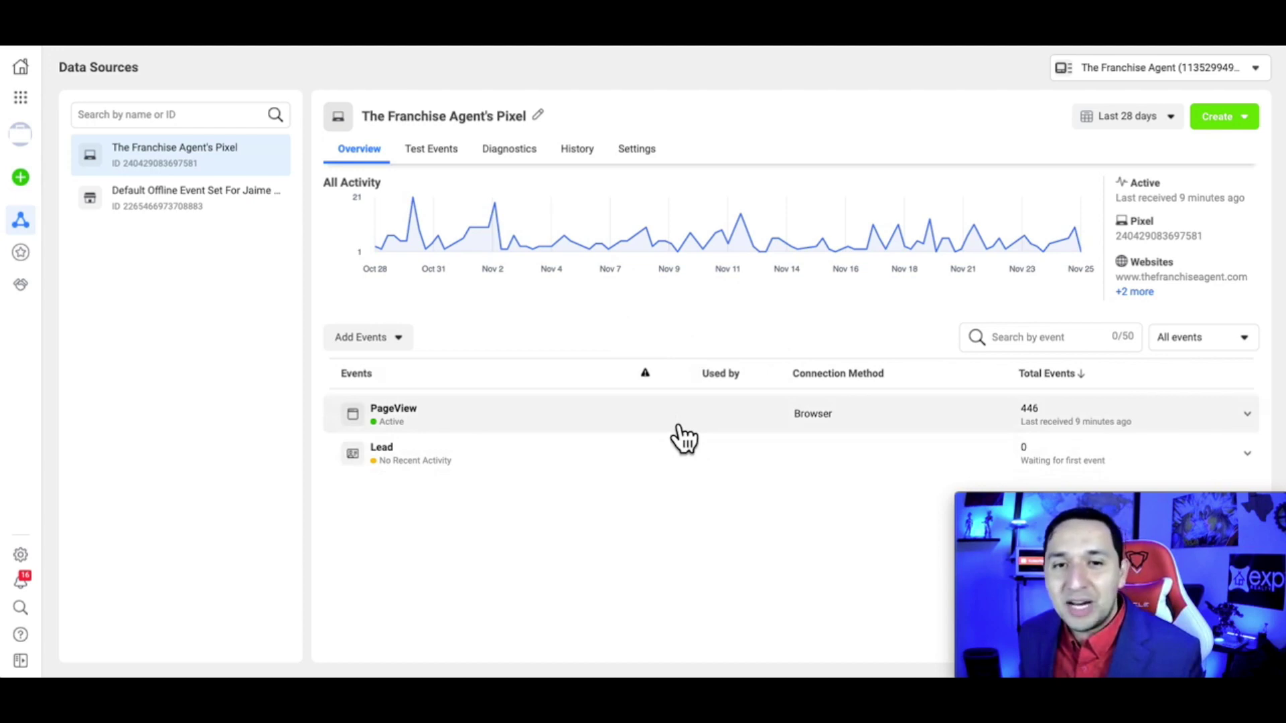
mouse_move(24, 221)
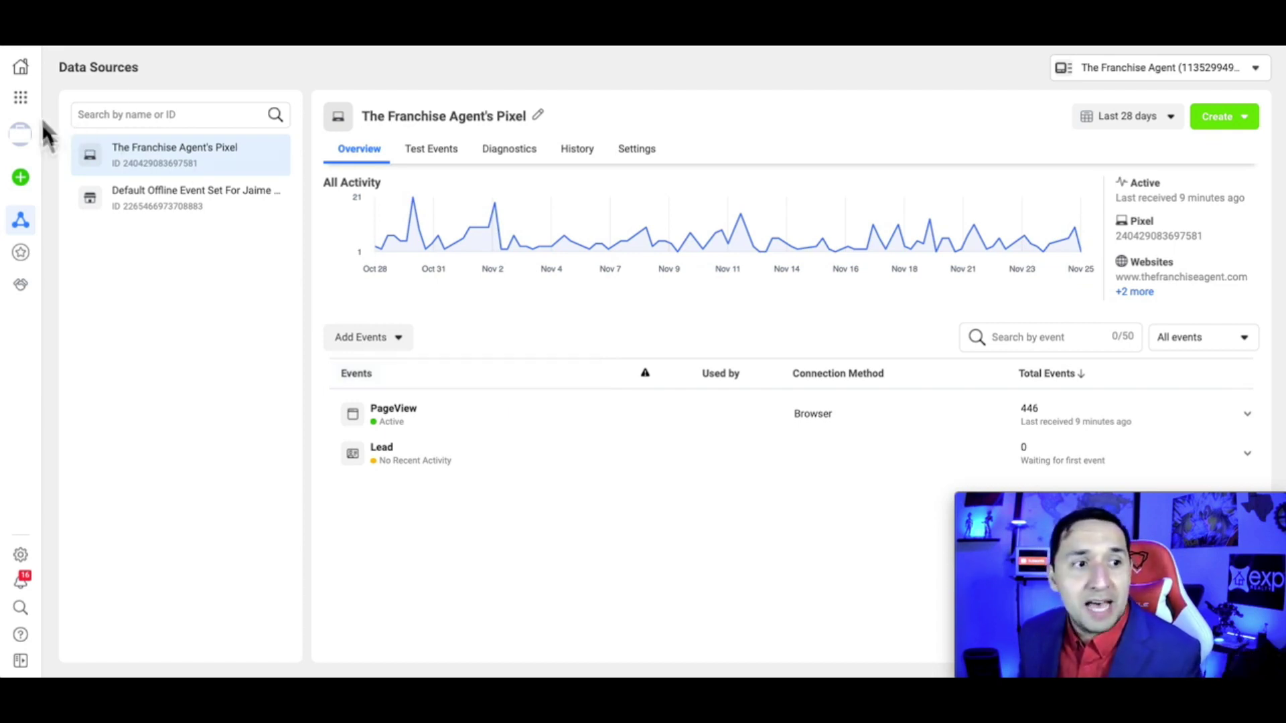
click(21, 102)
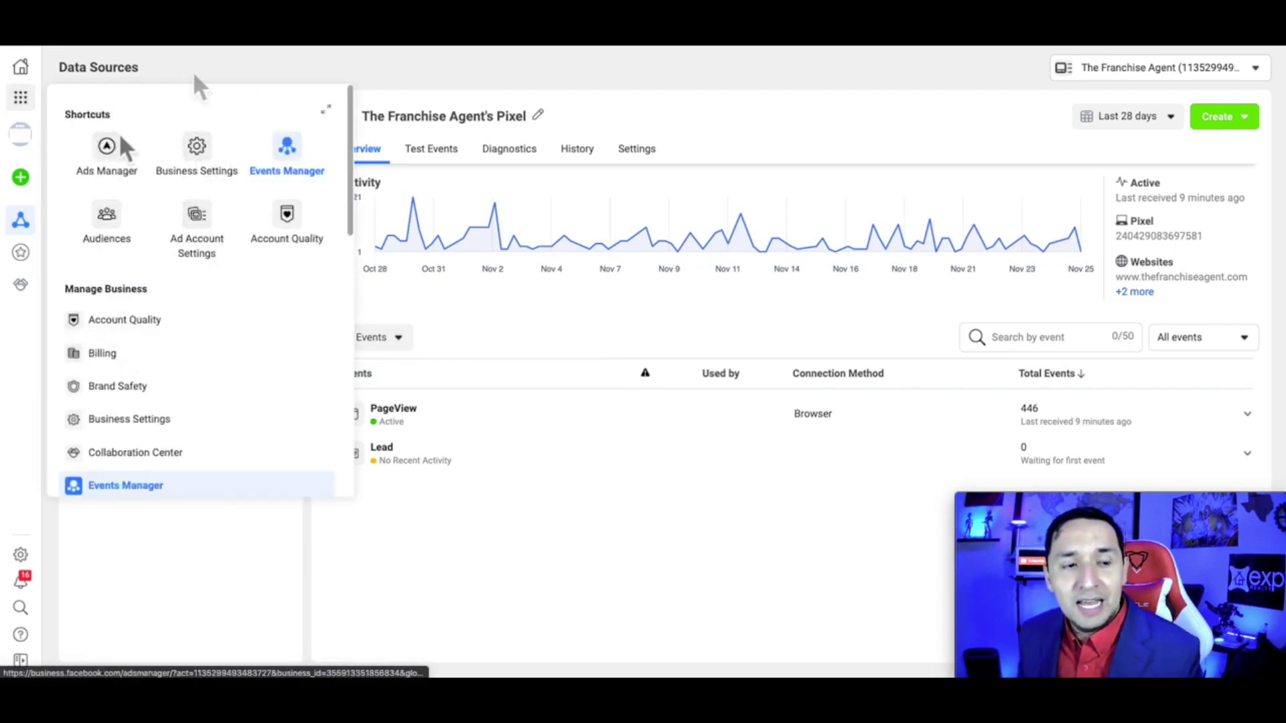
click(787, 96)
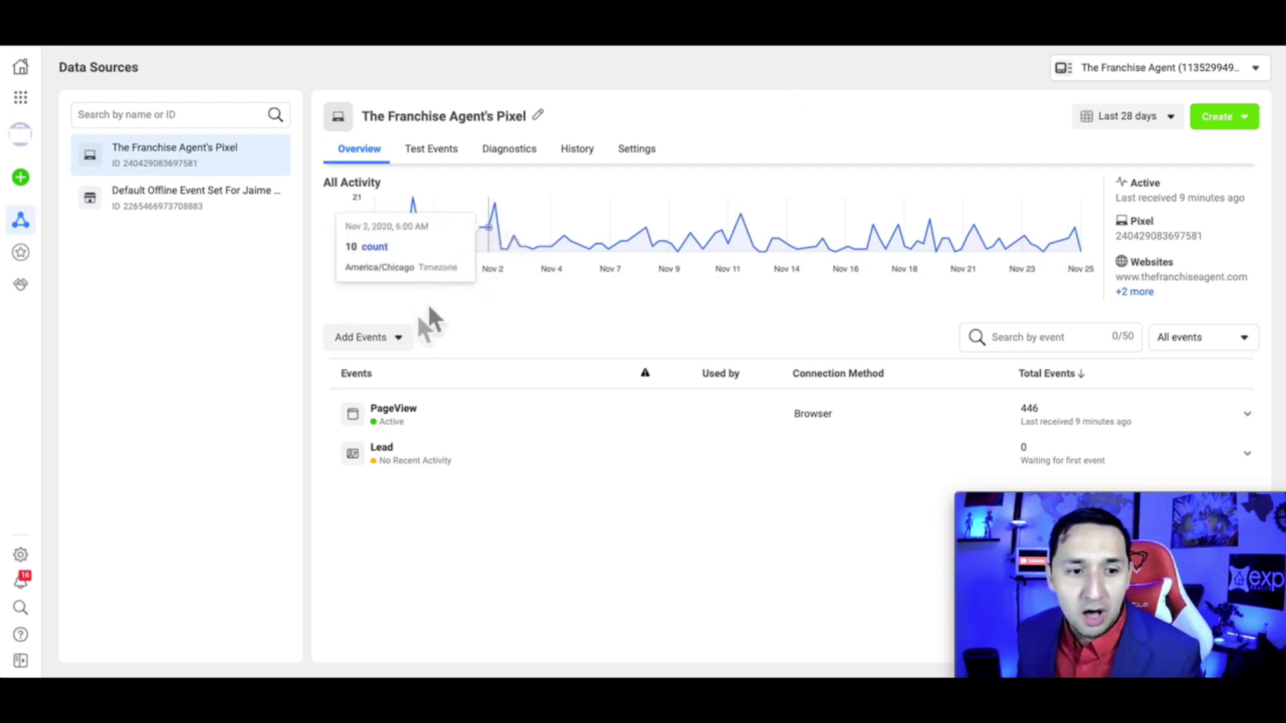
click(389, 346)
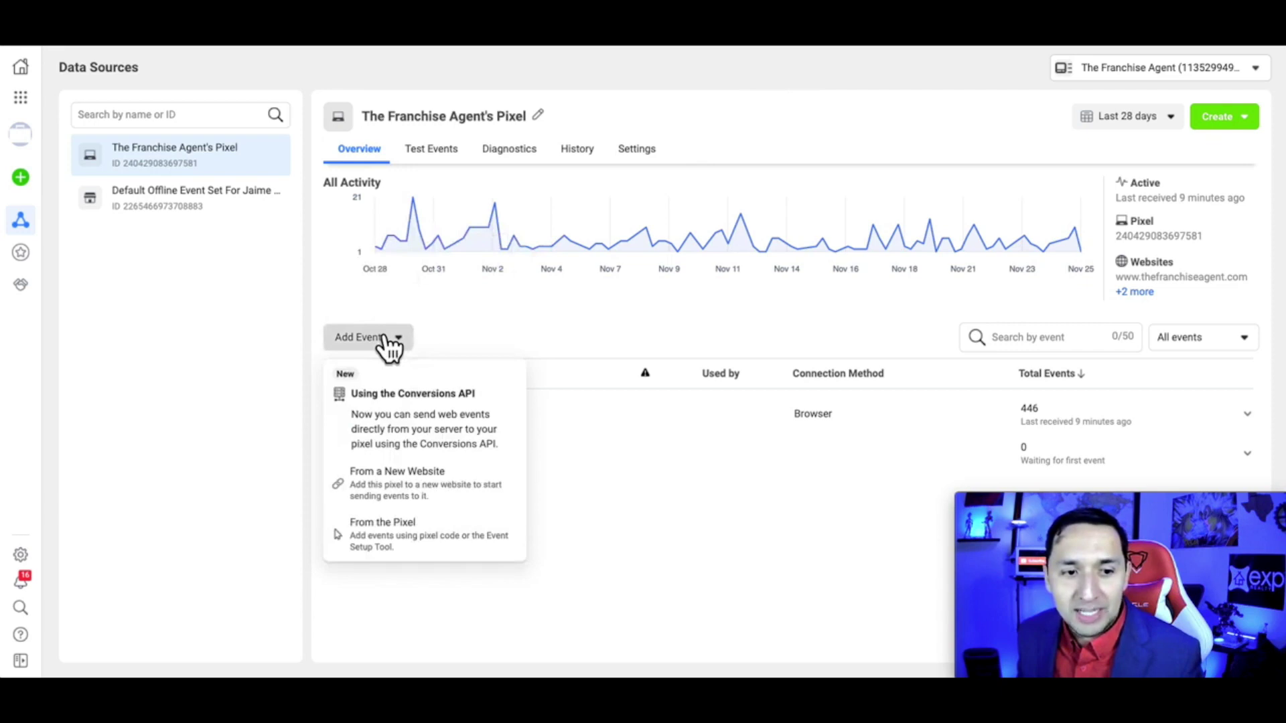
click(392, 489)
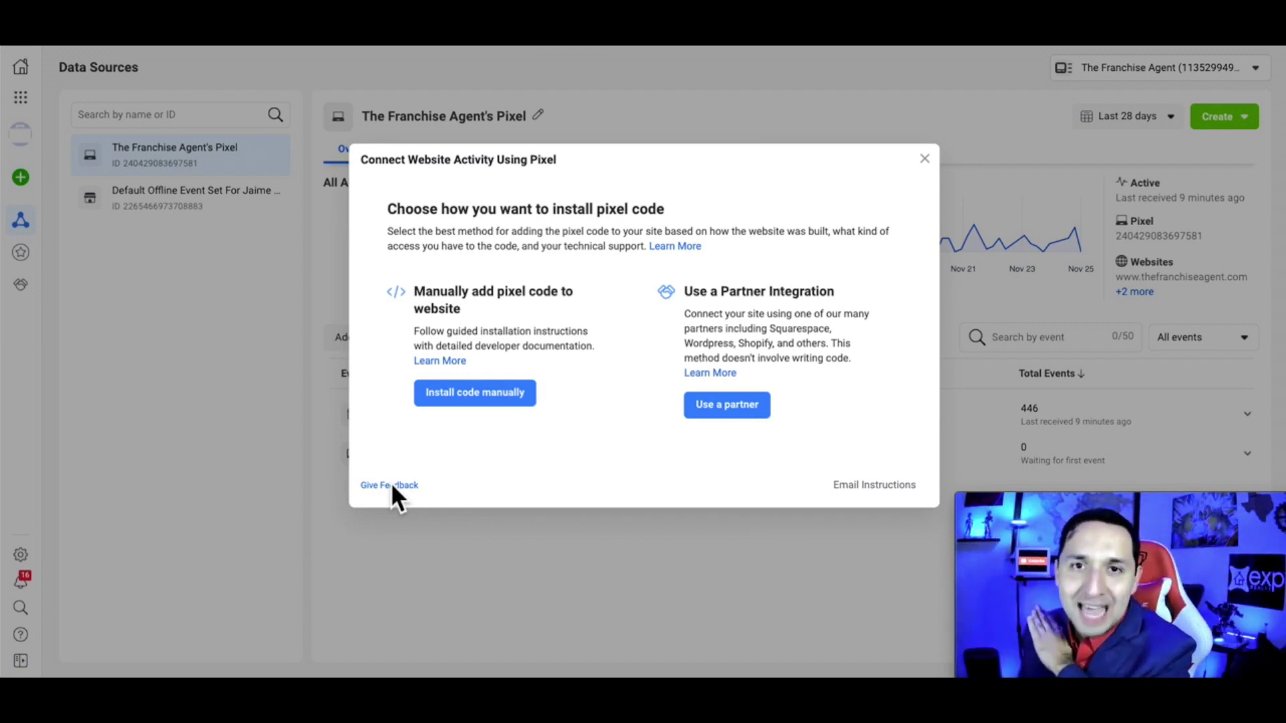
click(475, 402)
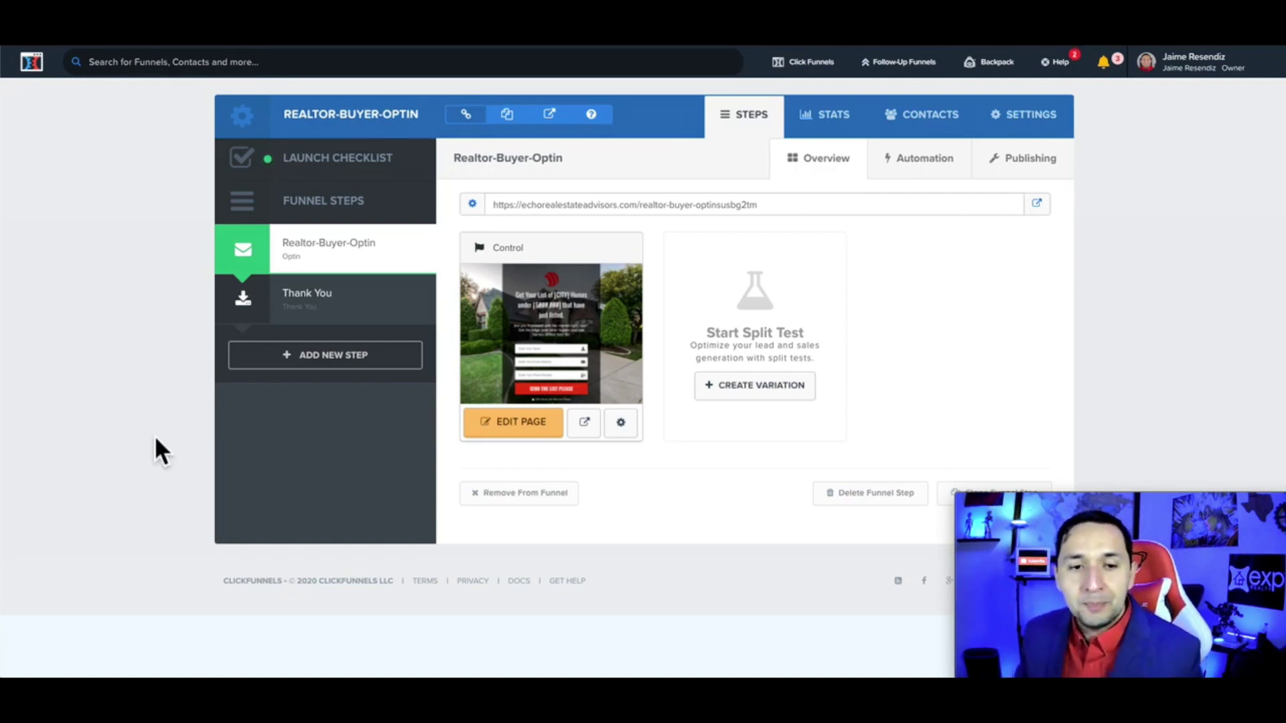
- Switch to ClickFunnels and replace the head tracking code in the Realtor-Buyer-Optin funnel settings with the copied Facebook Pixel base code
click(1029, 134)
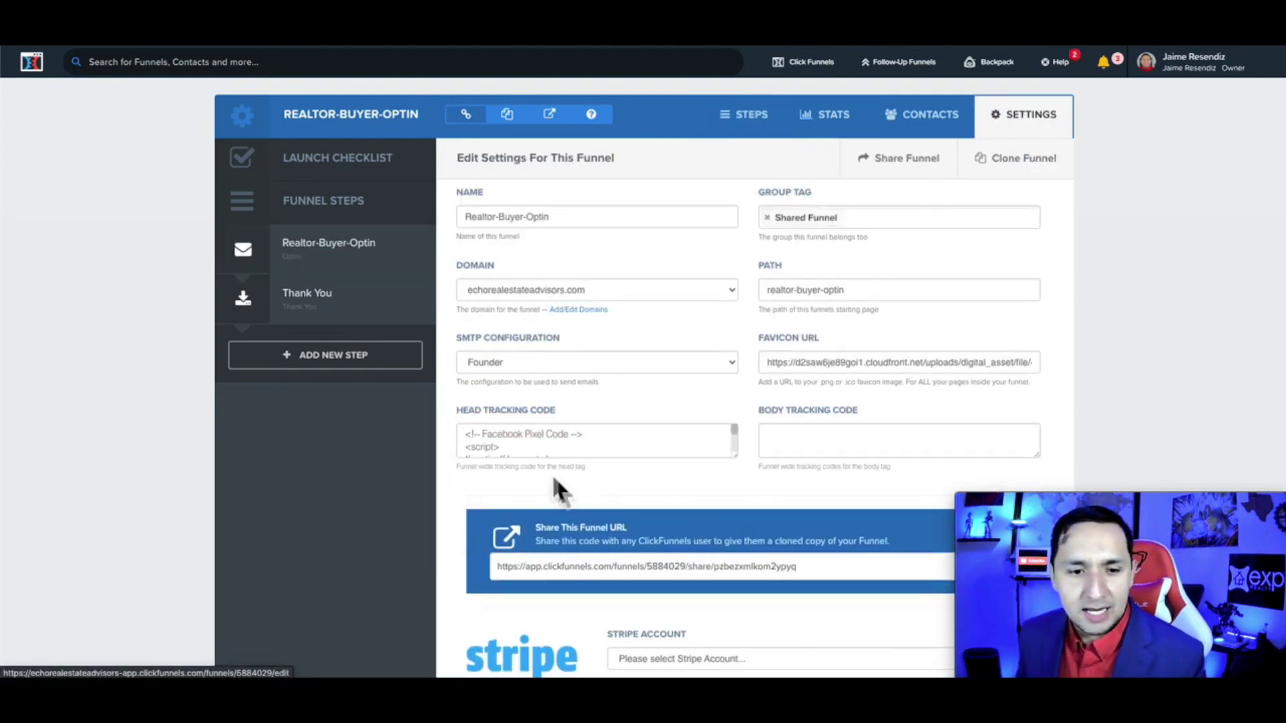
double_click(528, 447)
key(ctrl+a)
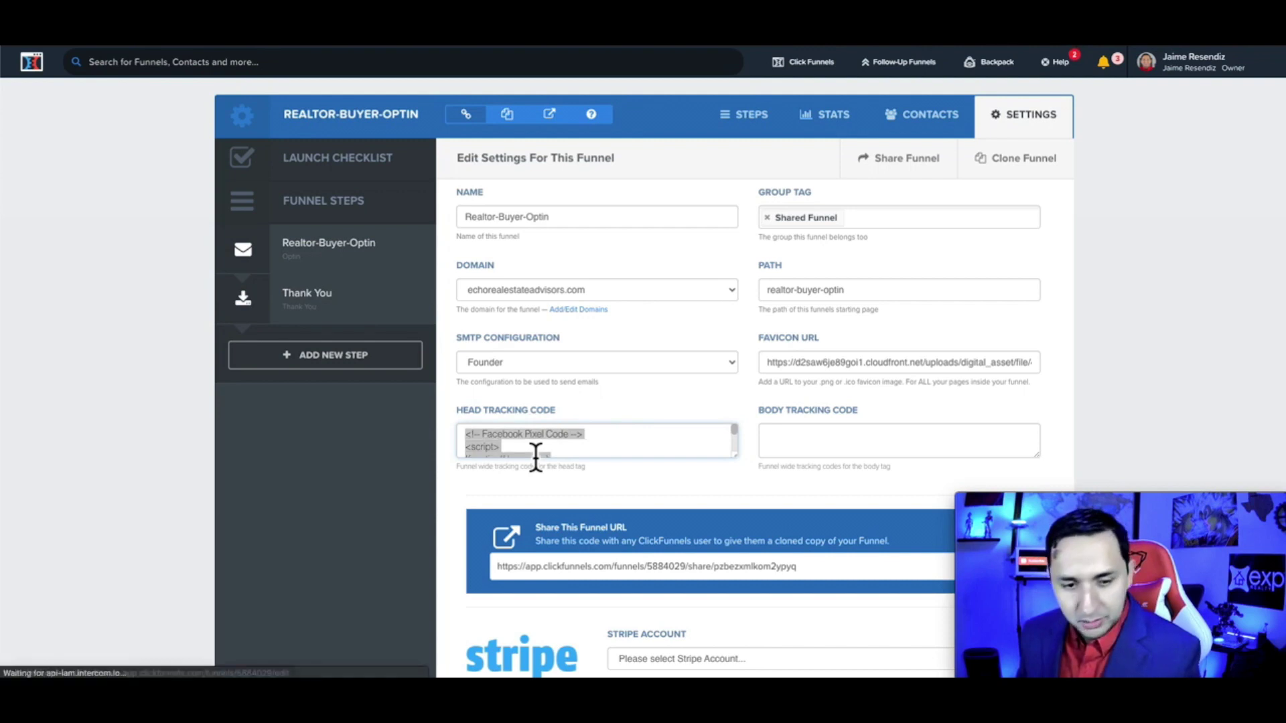
key(BackSpace)
click(482, 440)
key(ctrl+v)
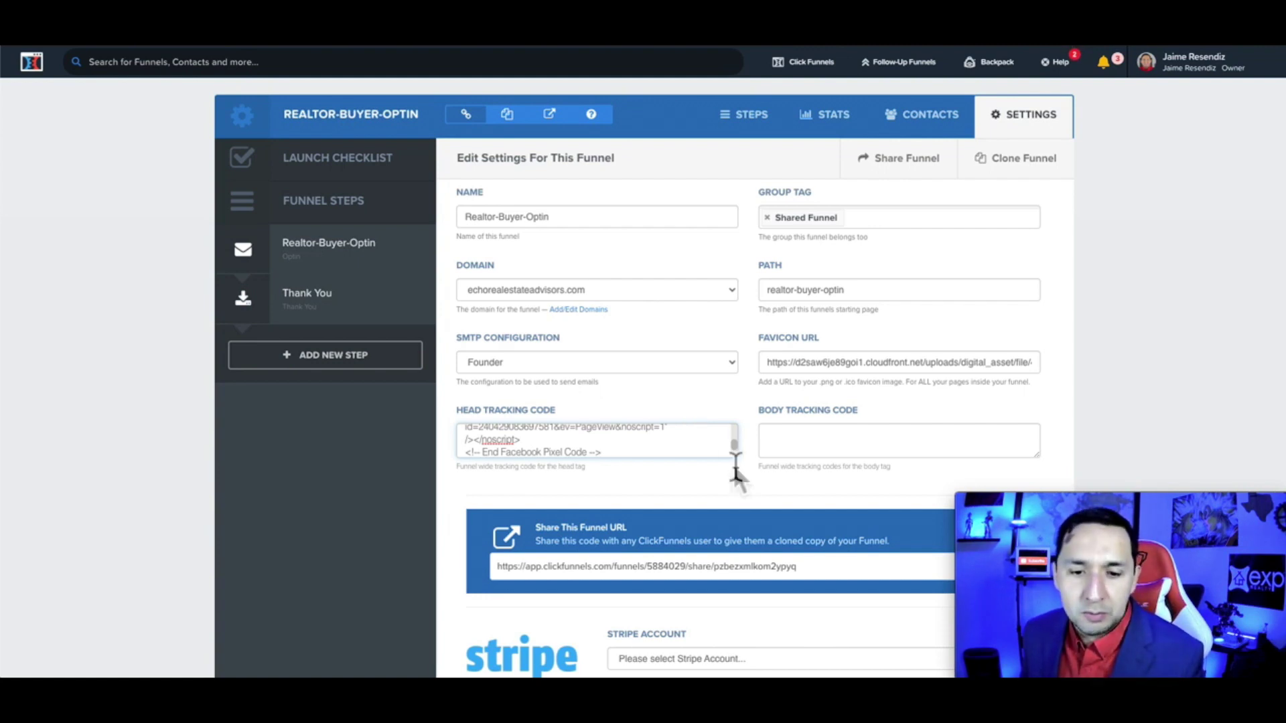
- Enlarge the head tracking code box and highlight the pixel ID in the noscript part of the code
drag(748, 472, 741, 589)
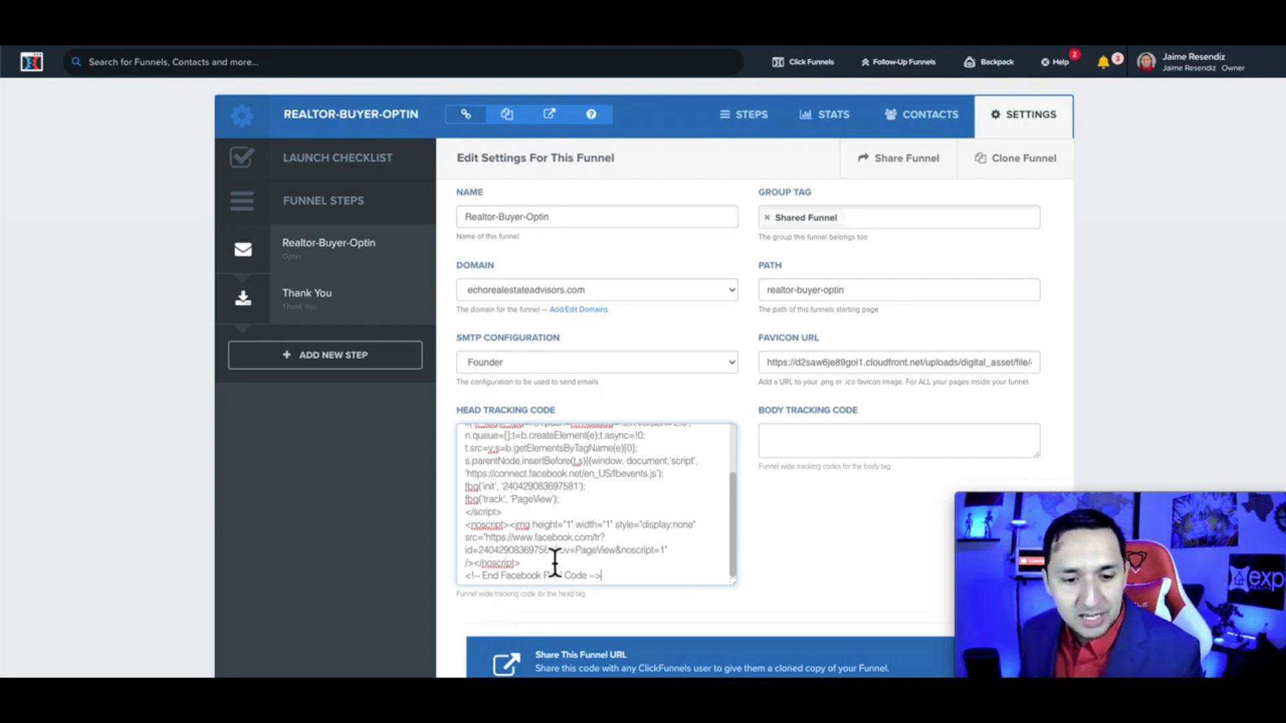
drag(556, 551, 484, 550)
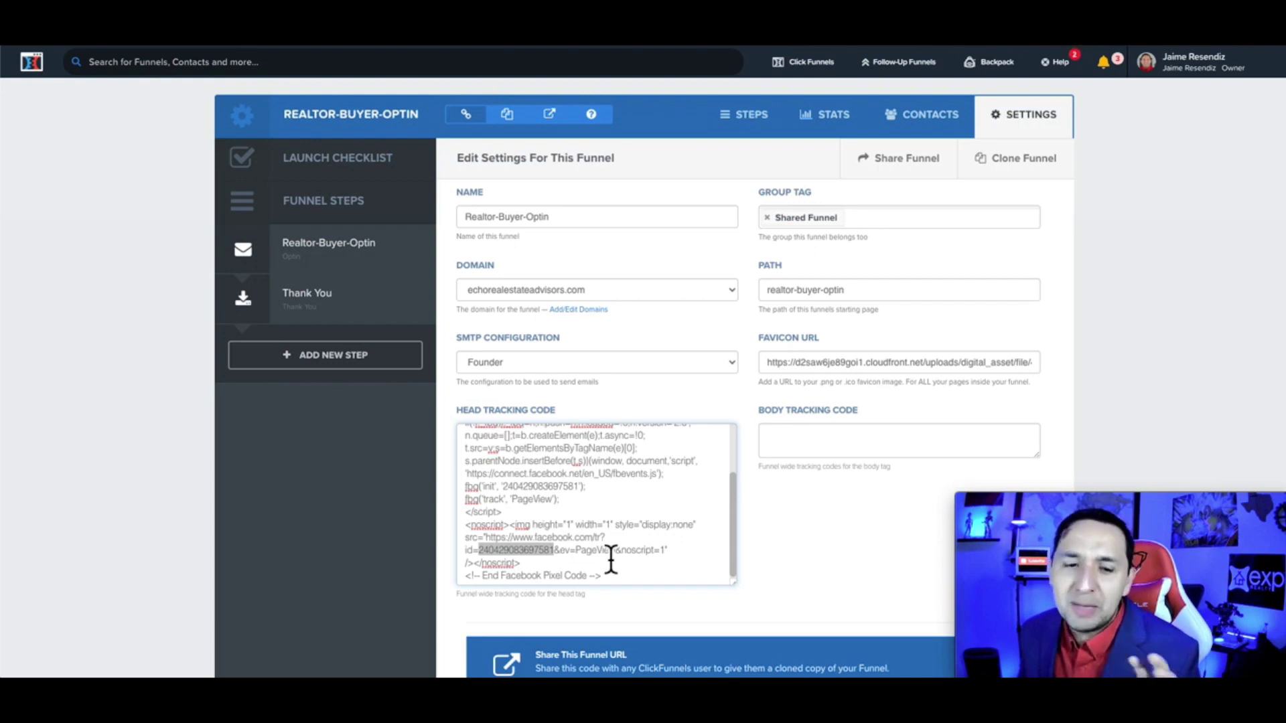
scroll(611, 561, down, 1)
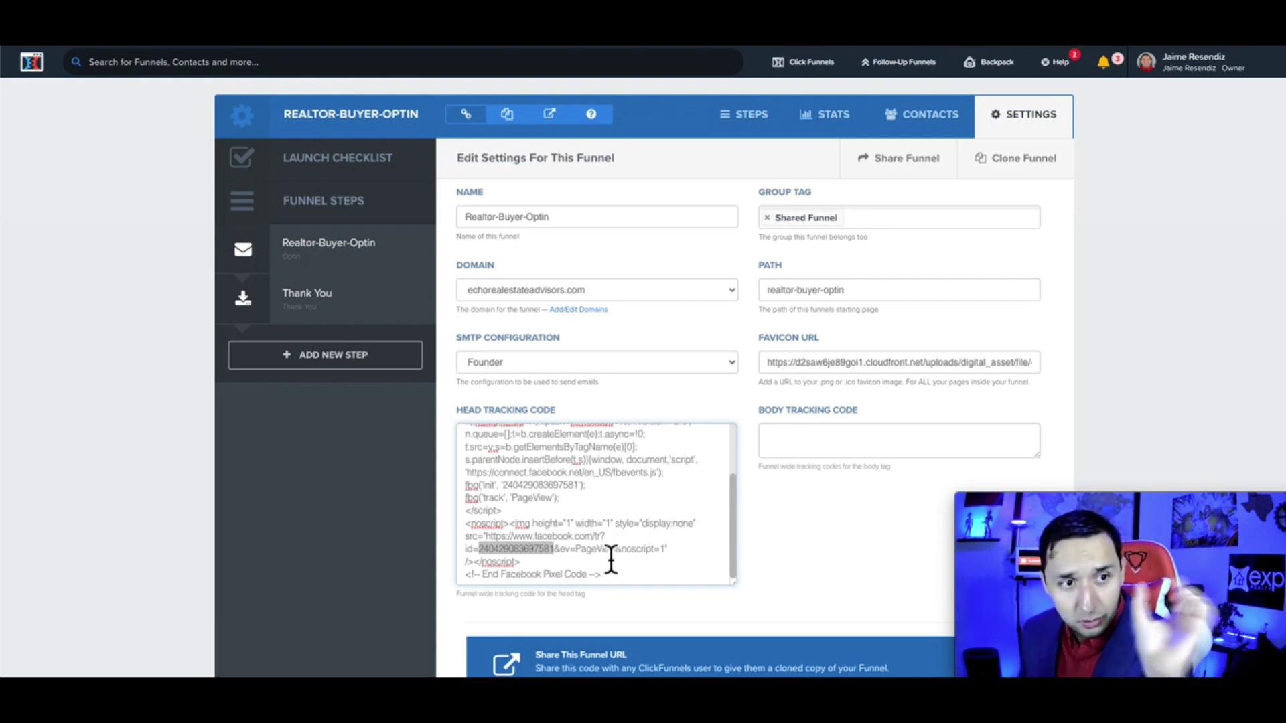
- Save and update the funnel settings with the new head tracking code
scroll(611, 556, down, 15)
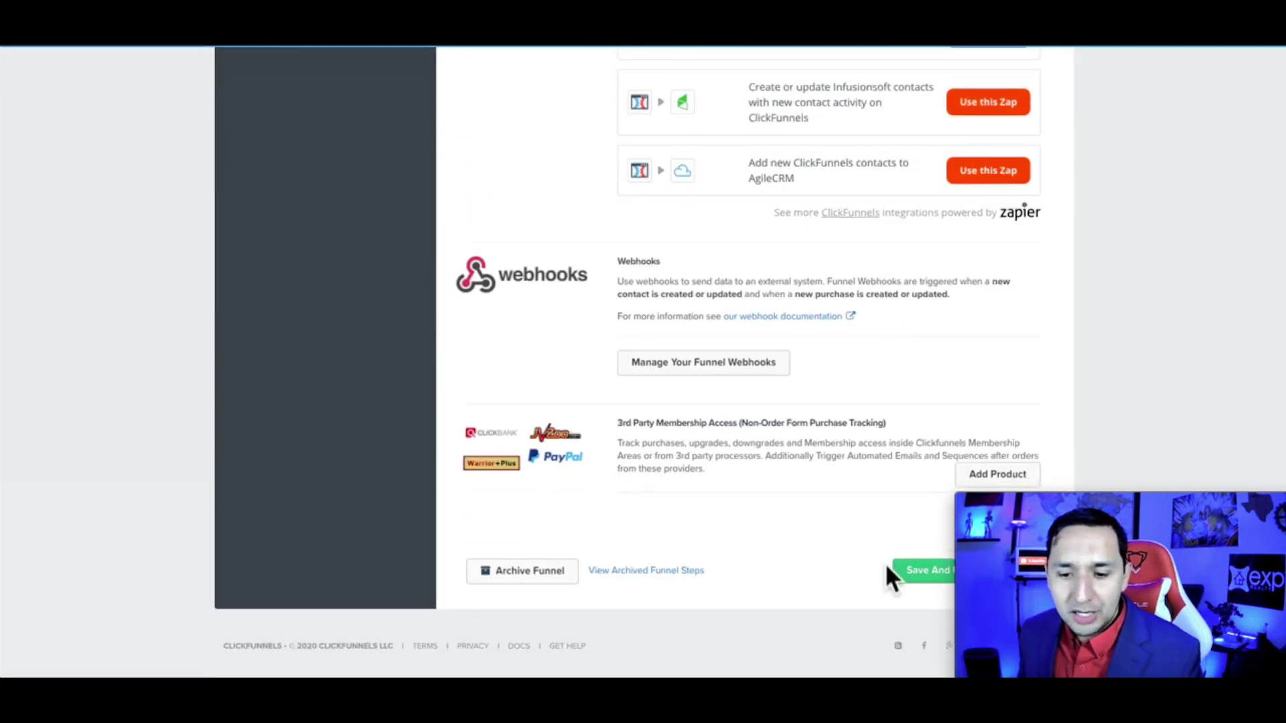
click(917, 581)
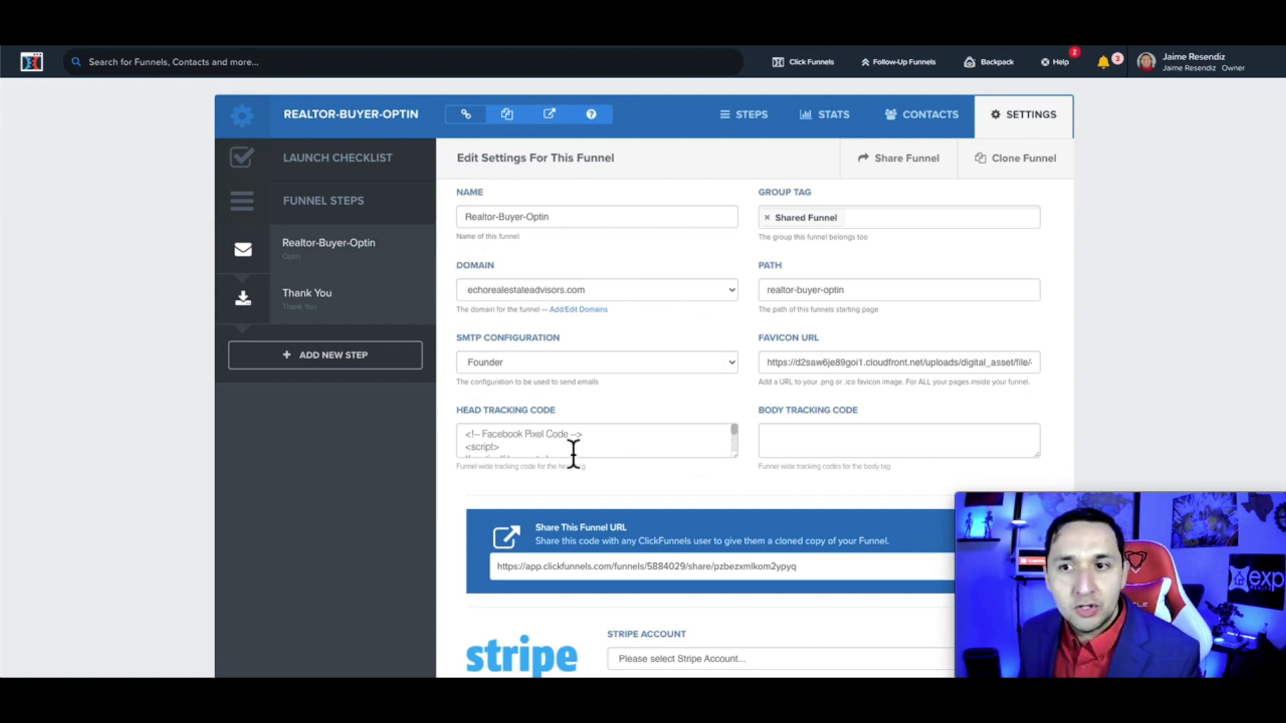
scroll(574, 454, down, 3)
scroll(949, 262, down, 20)
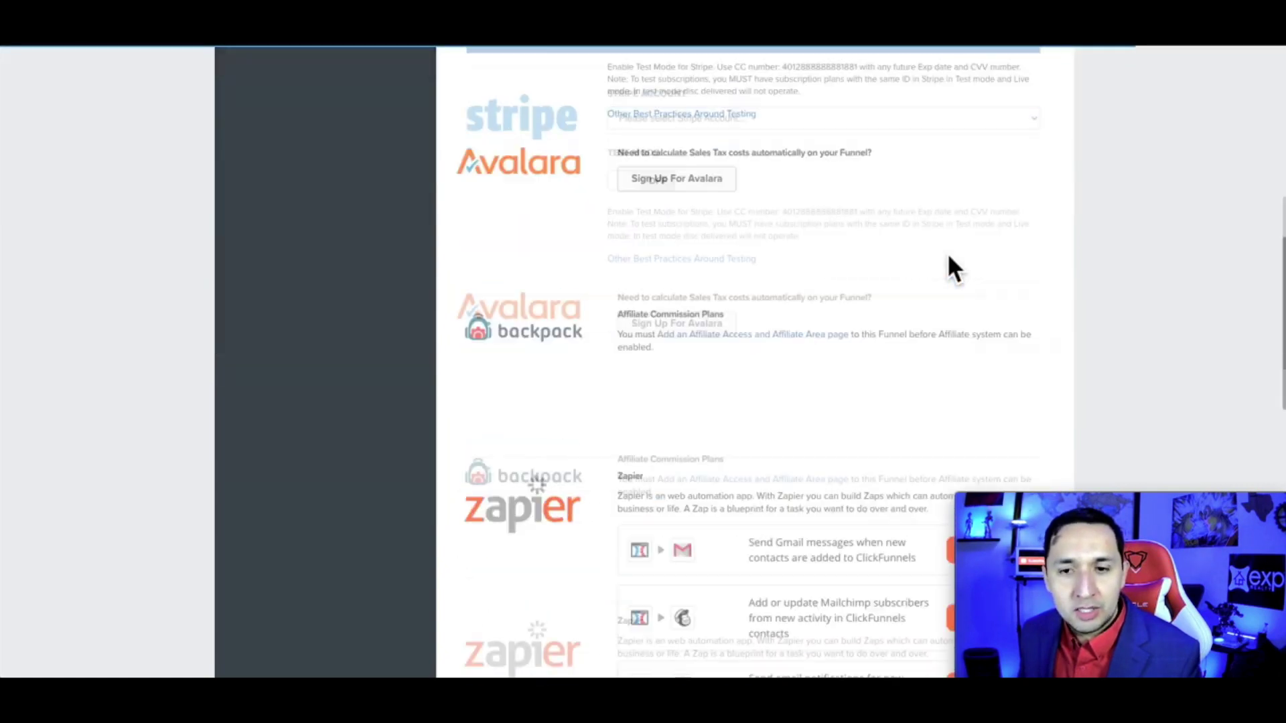
scroll(948, 257, down, 5)
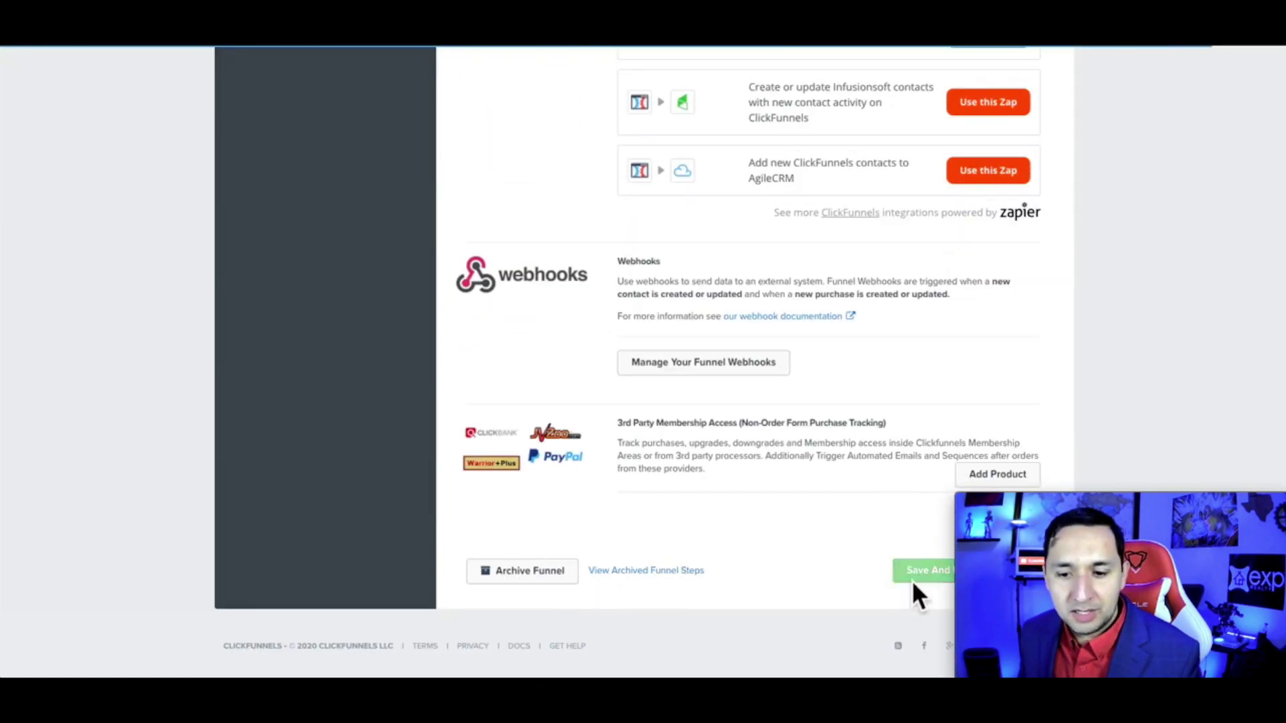
click(913, 580)
- Preview the page of the Realtor-Buyer-Optin funnel step and close the preview
click(307, 253)
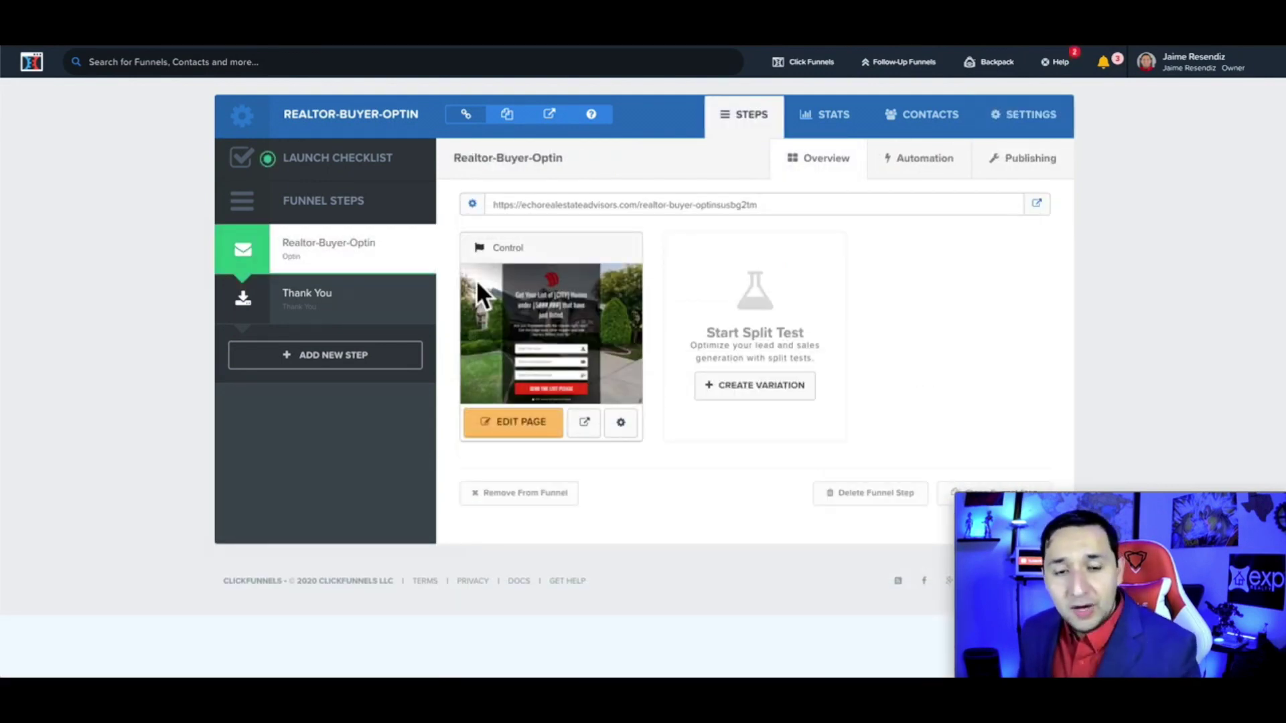
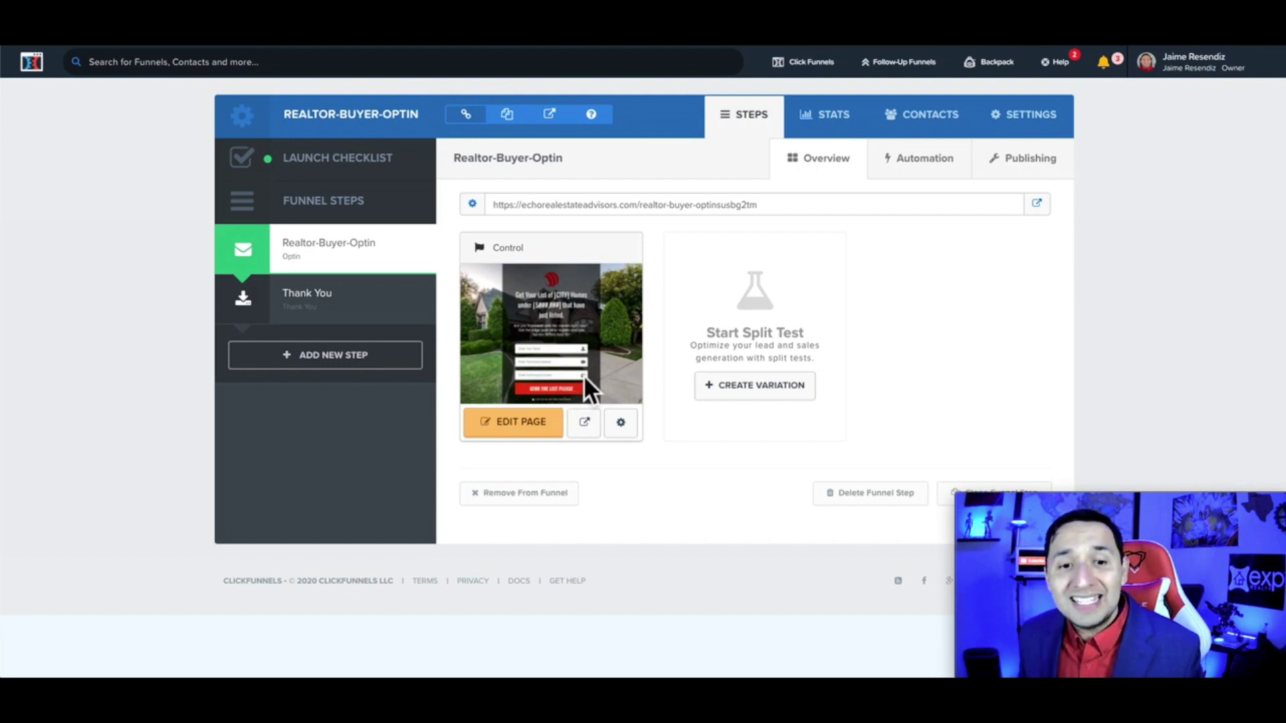
click(589, 423)
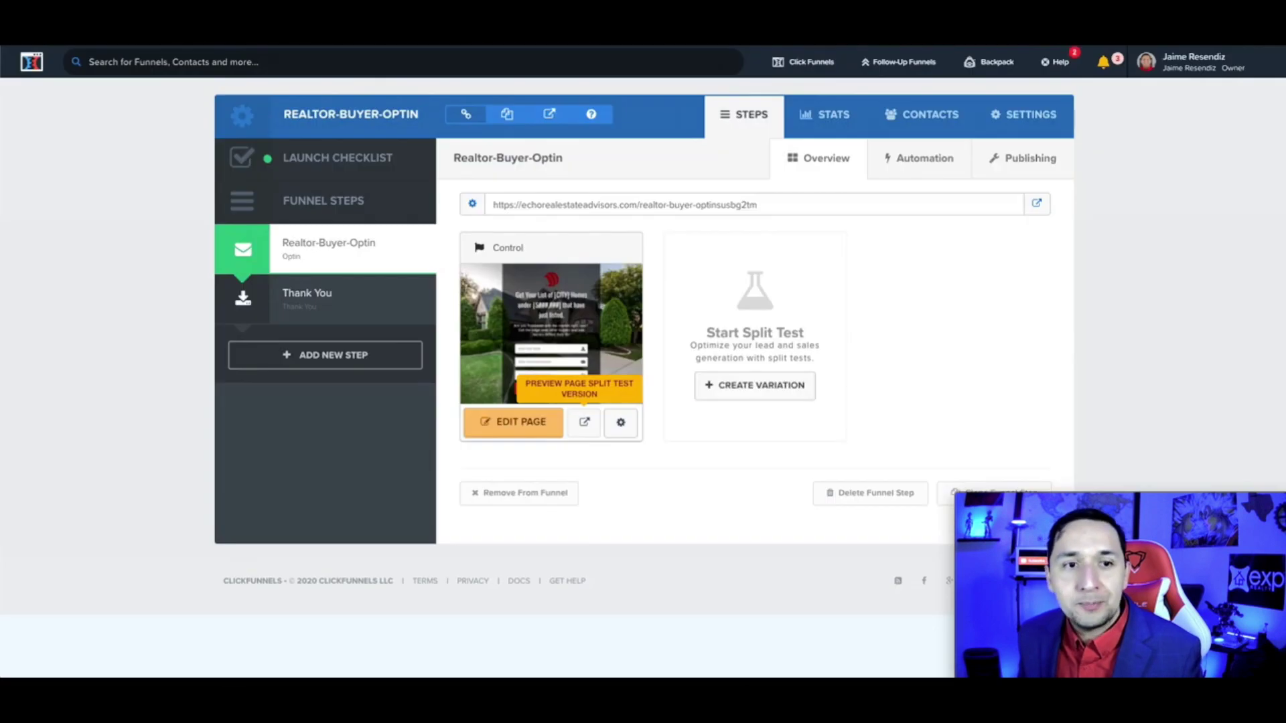
key(ctrl+w)
- Preview the funnel's Thank You page, highlight its URL, and compare the step with the Realtor-Buyer-Optin step
click(344, 304)
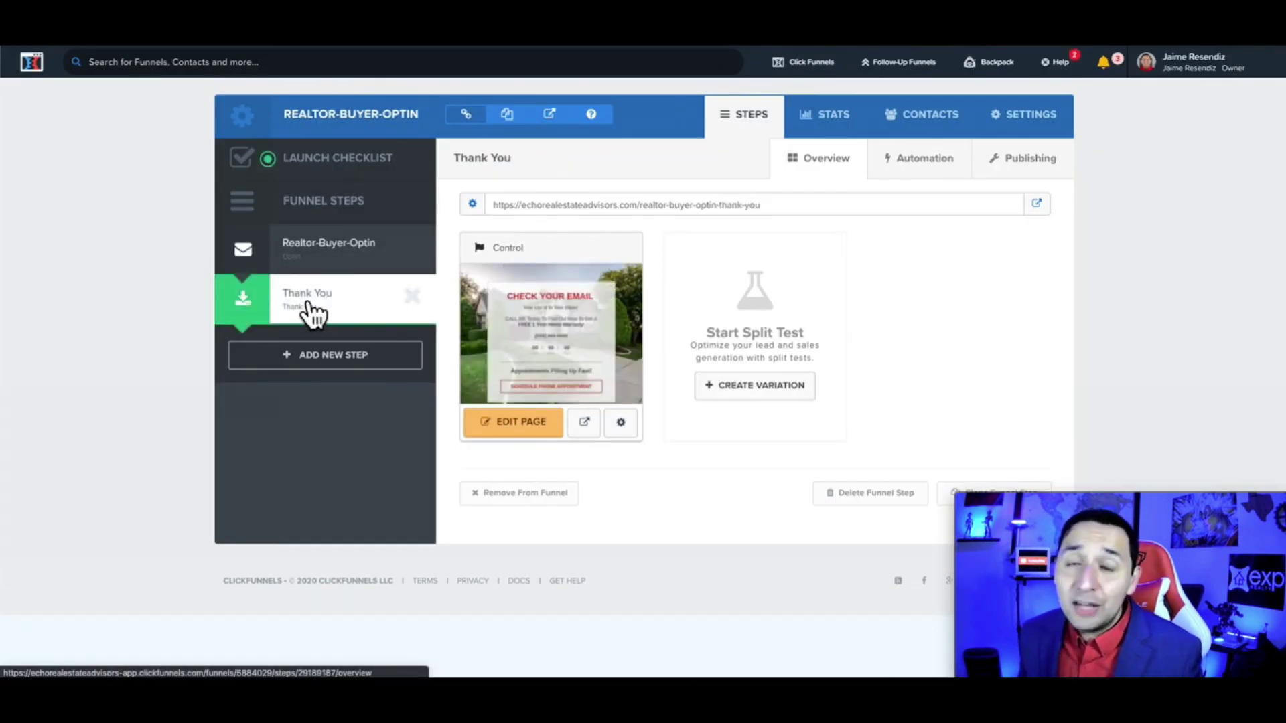
click(584, 423)
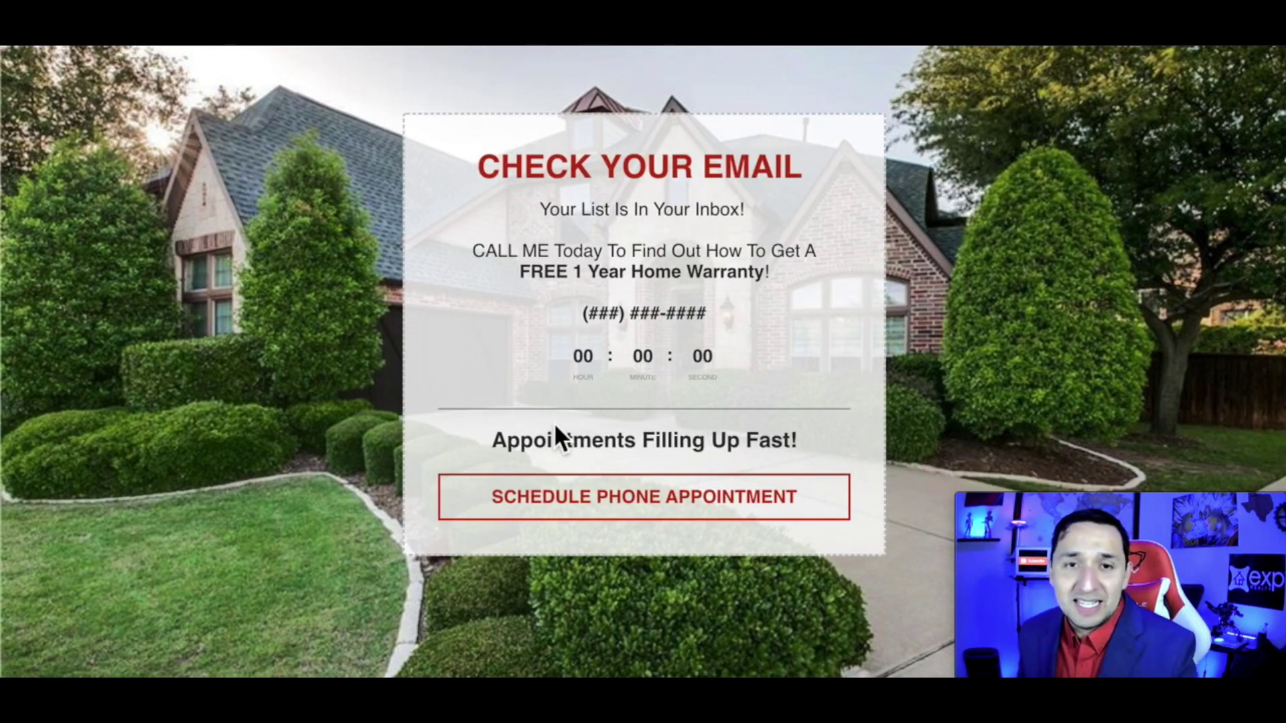
key(ctrl+w)
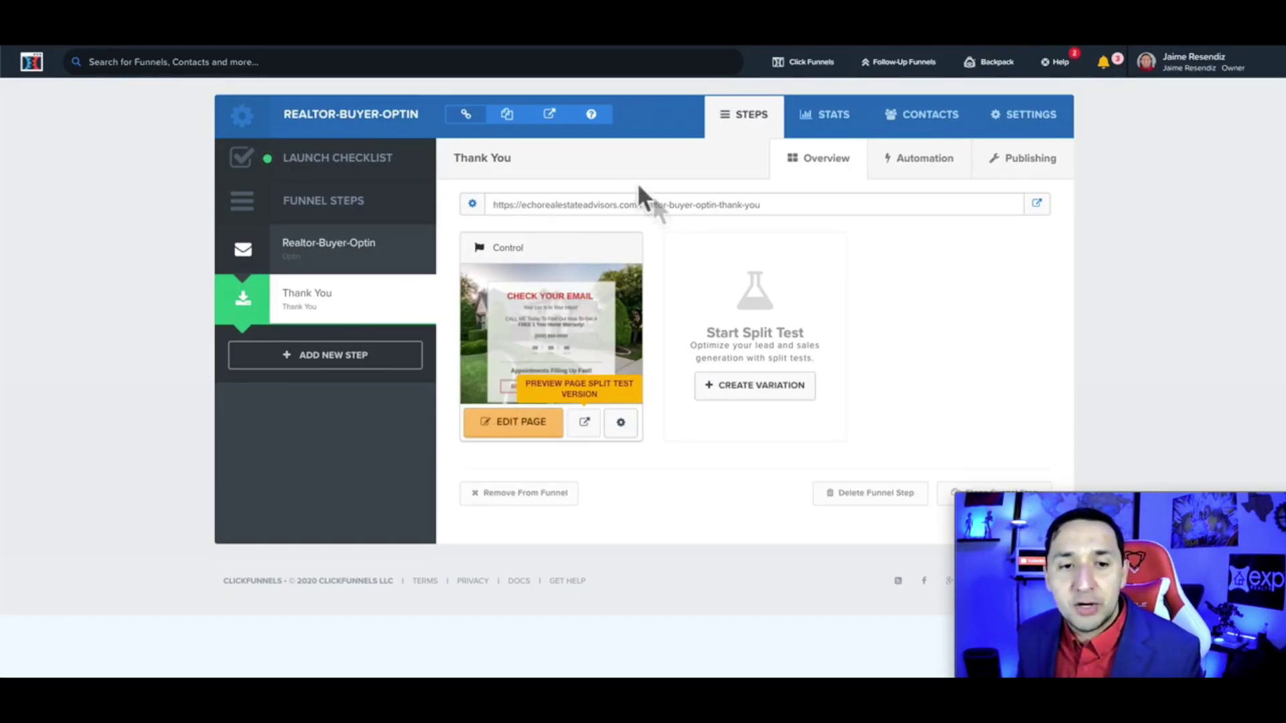
drag(766, 211, 496, 212)
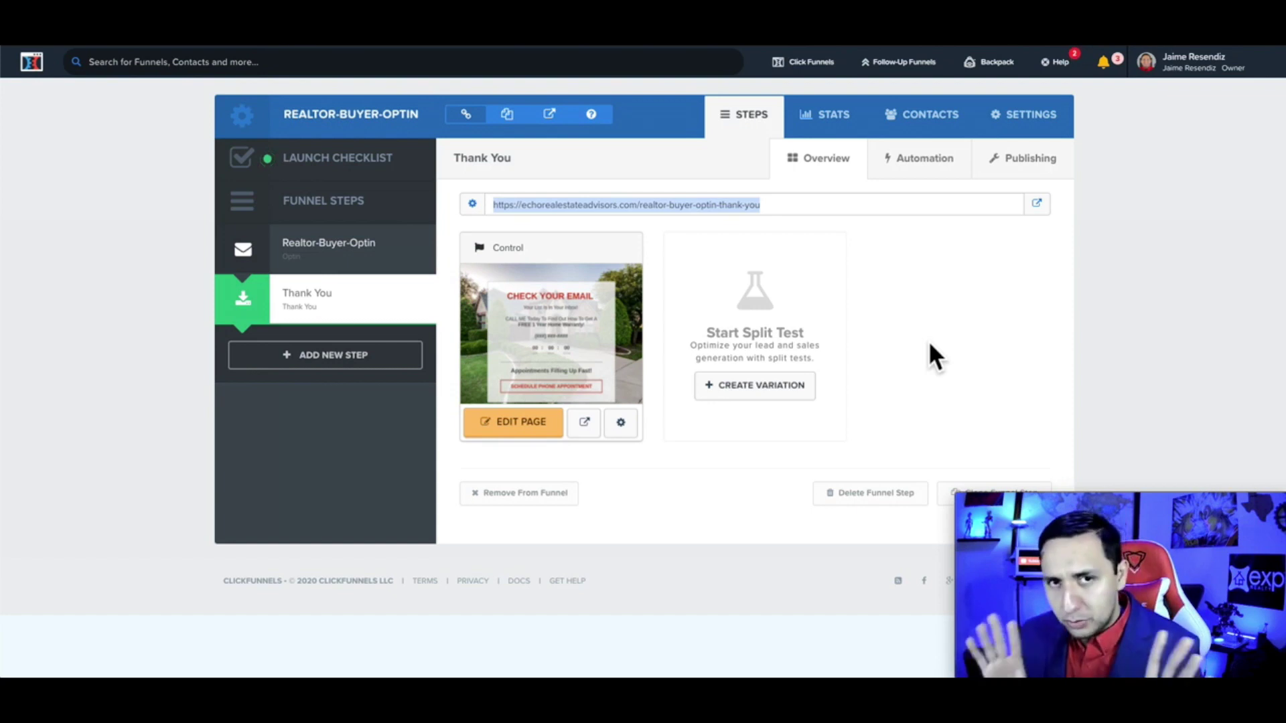
click(323, 253)
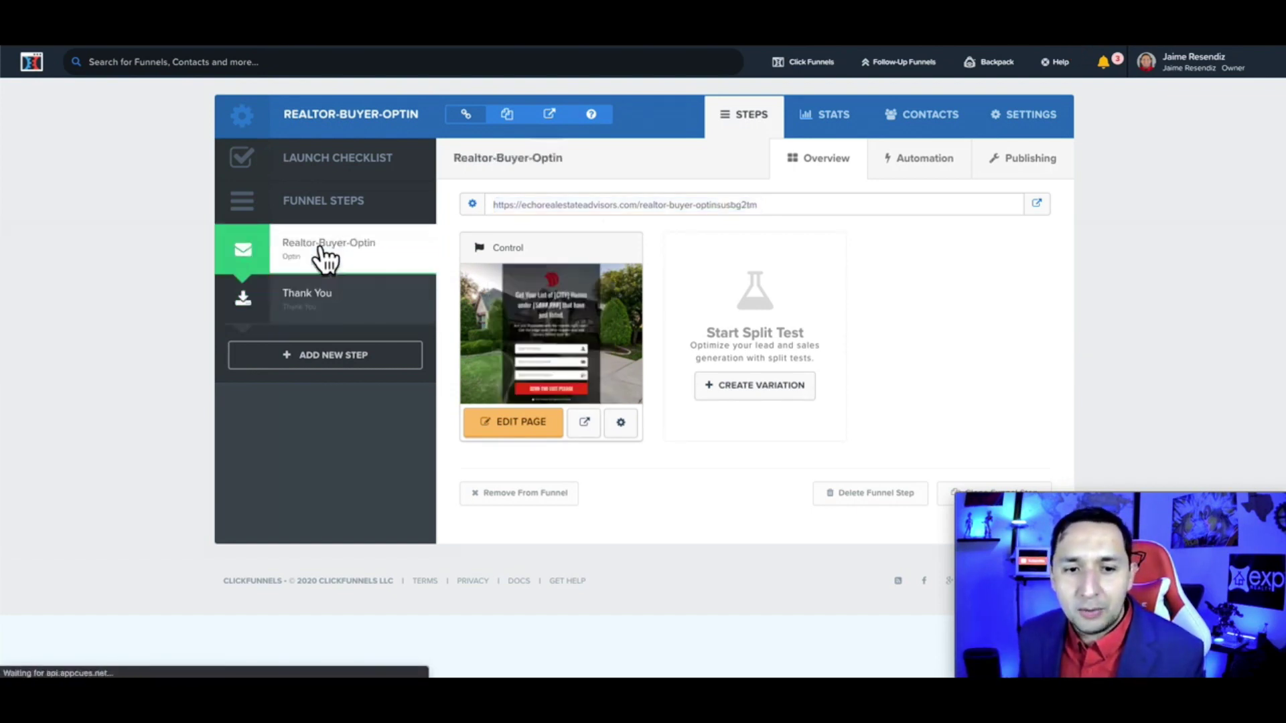
click(307, 297)
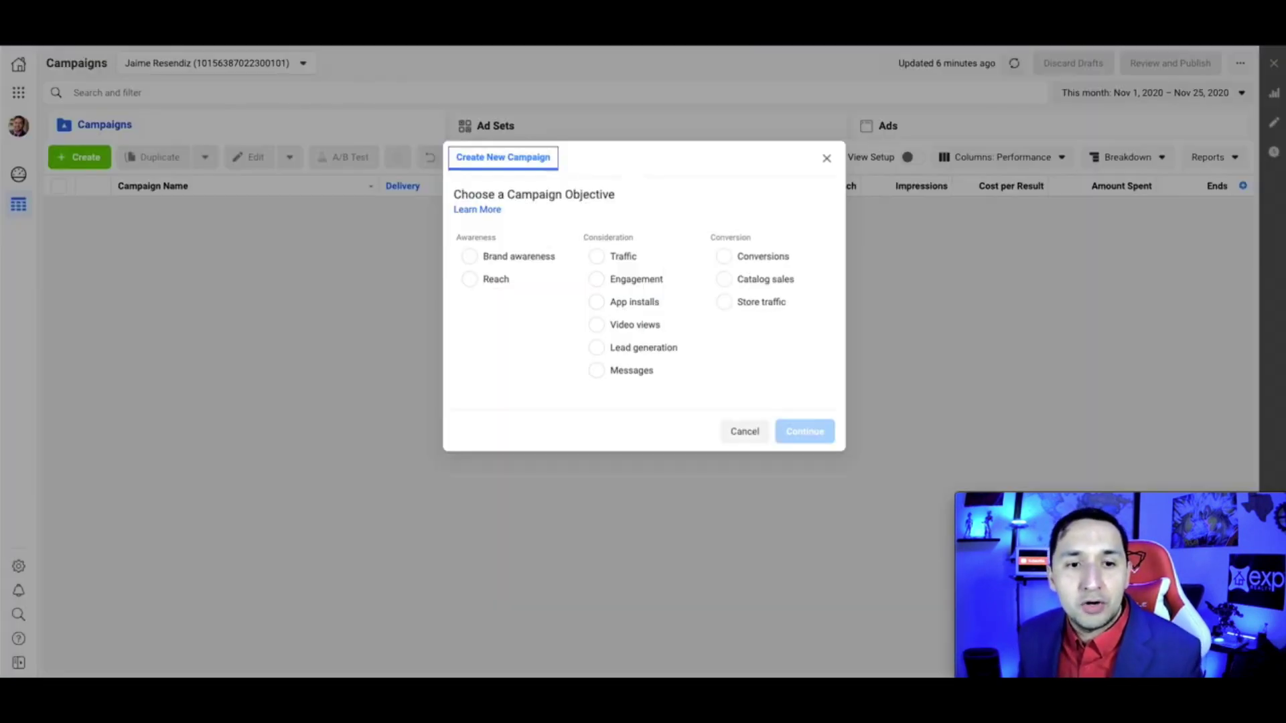
- Switch back to Facebook, dismiss the Create New Campaign dialog, and return to the pixel's Install Base Code stage
click(827, 159)
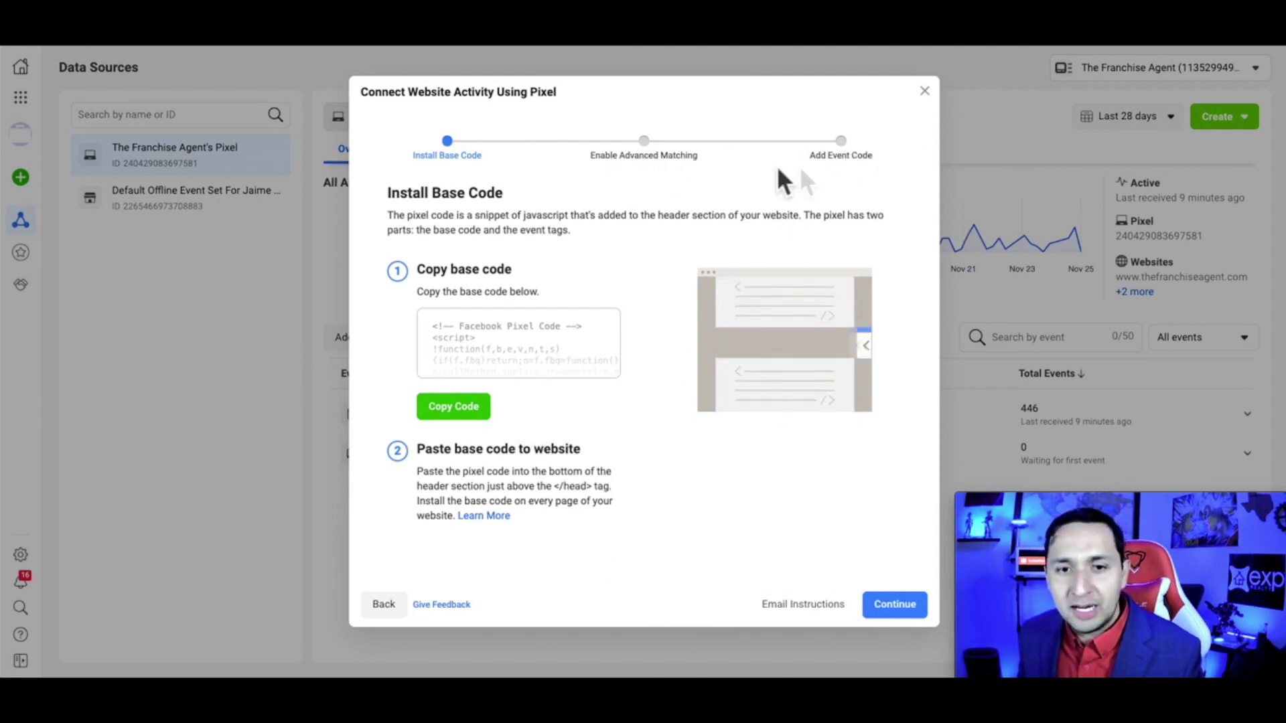
- Close the pixel connection setup and go to the Custom Conversions page of Events Manager
click(925, 91)
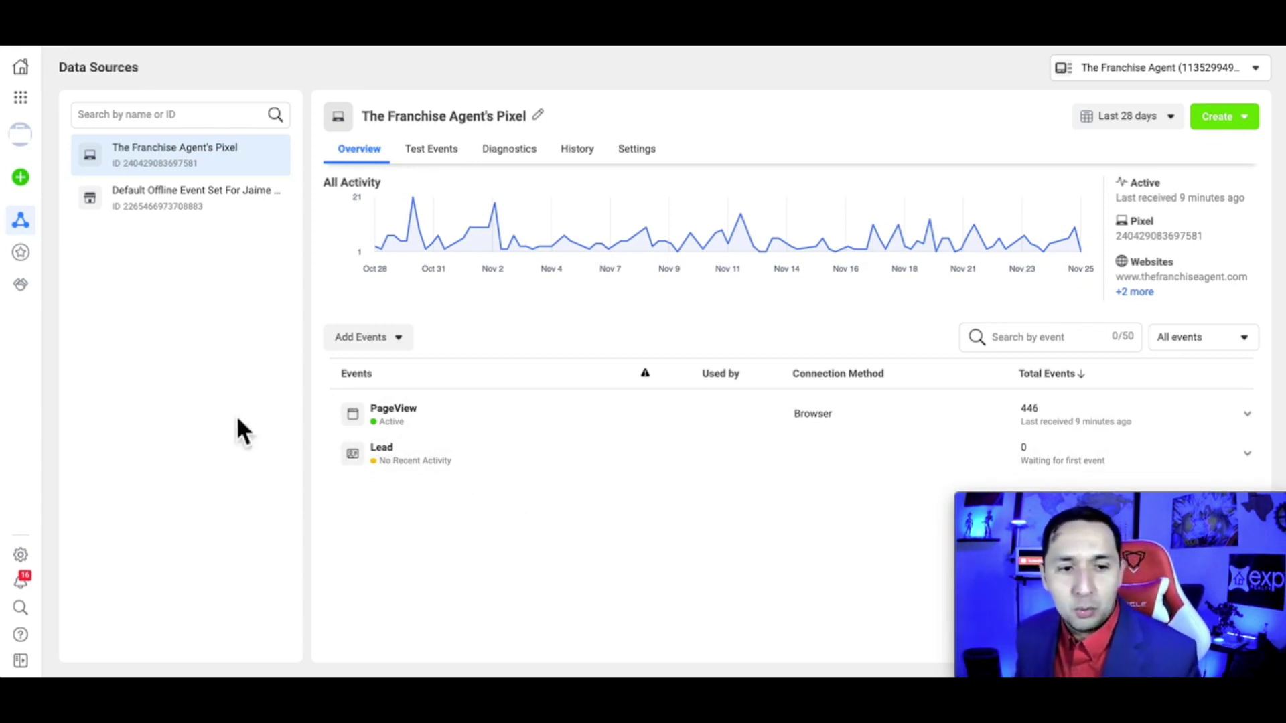
mouse_move(20, 233)
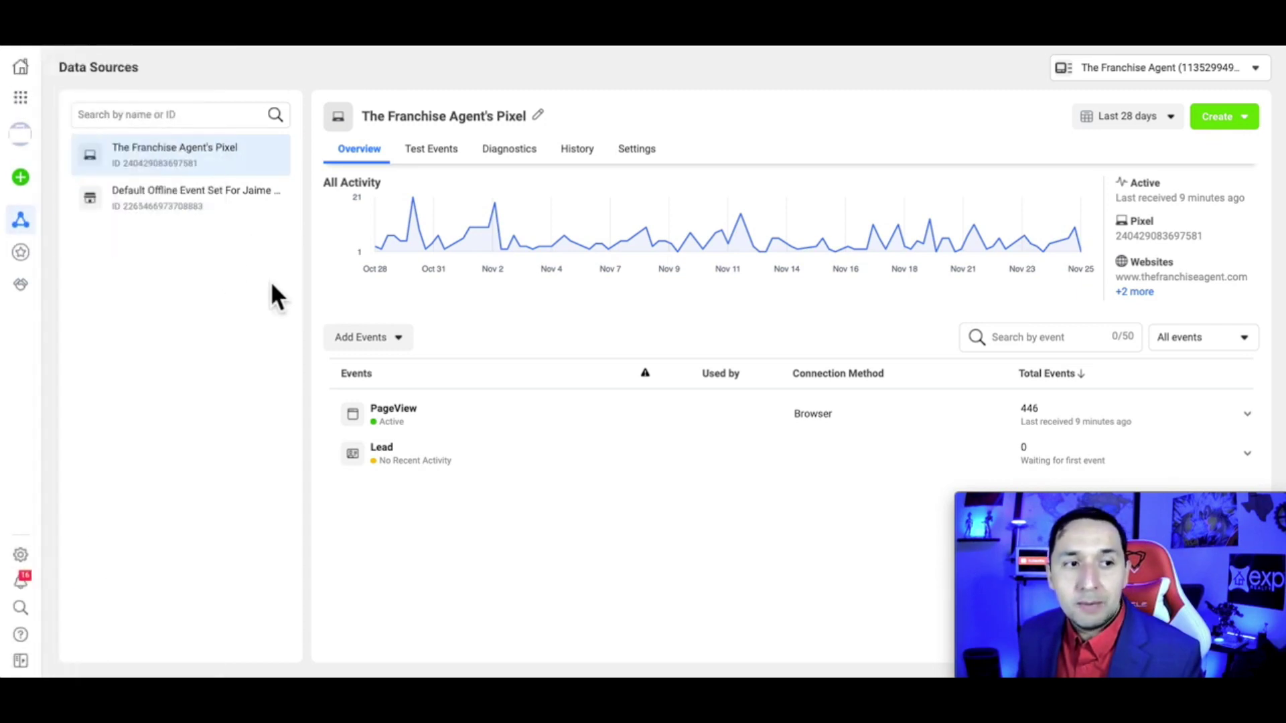
click(20, 101)
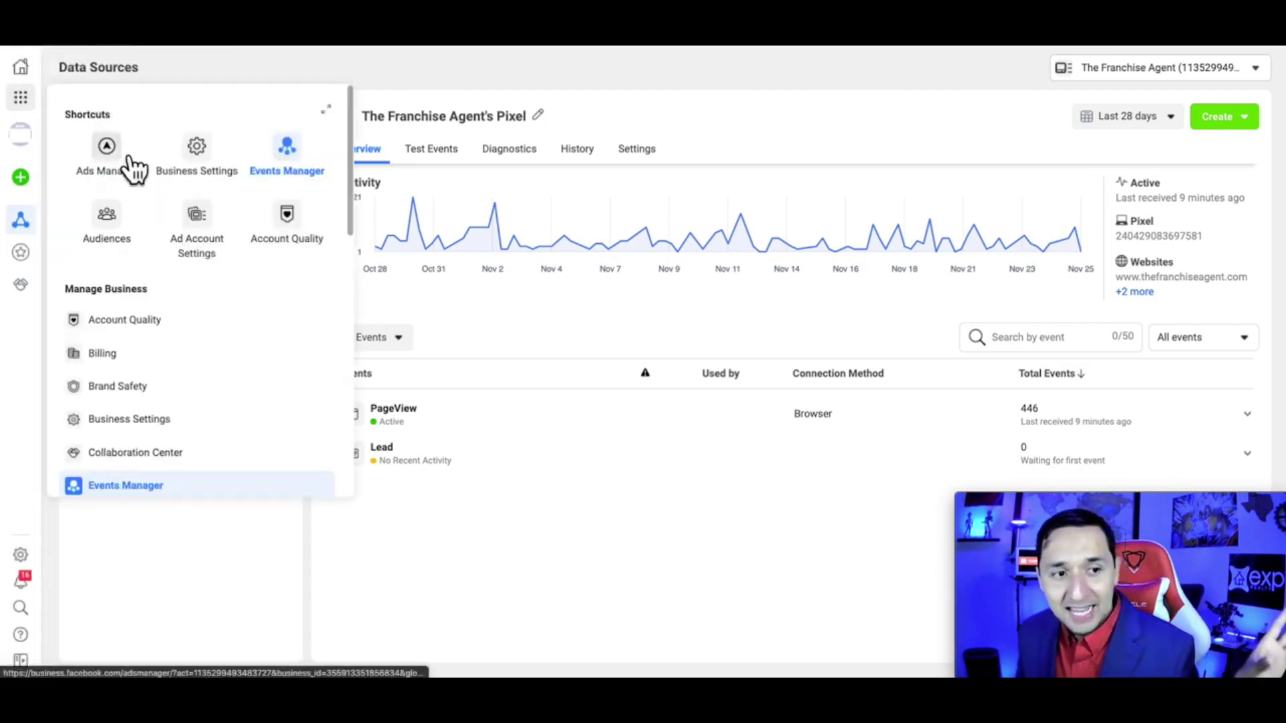
click(288, 155)
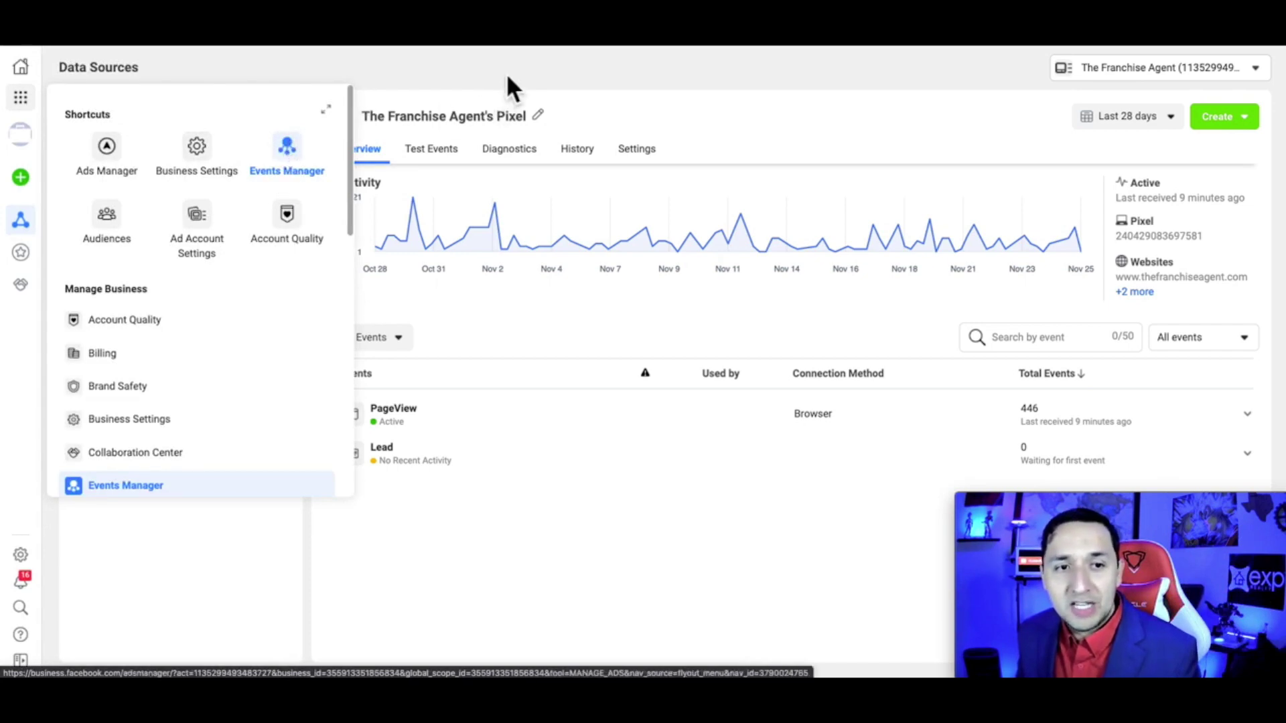
mouse_move(34, 241)
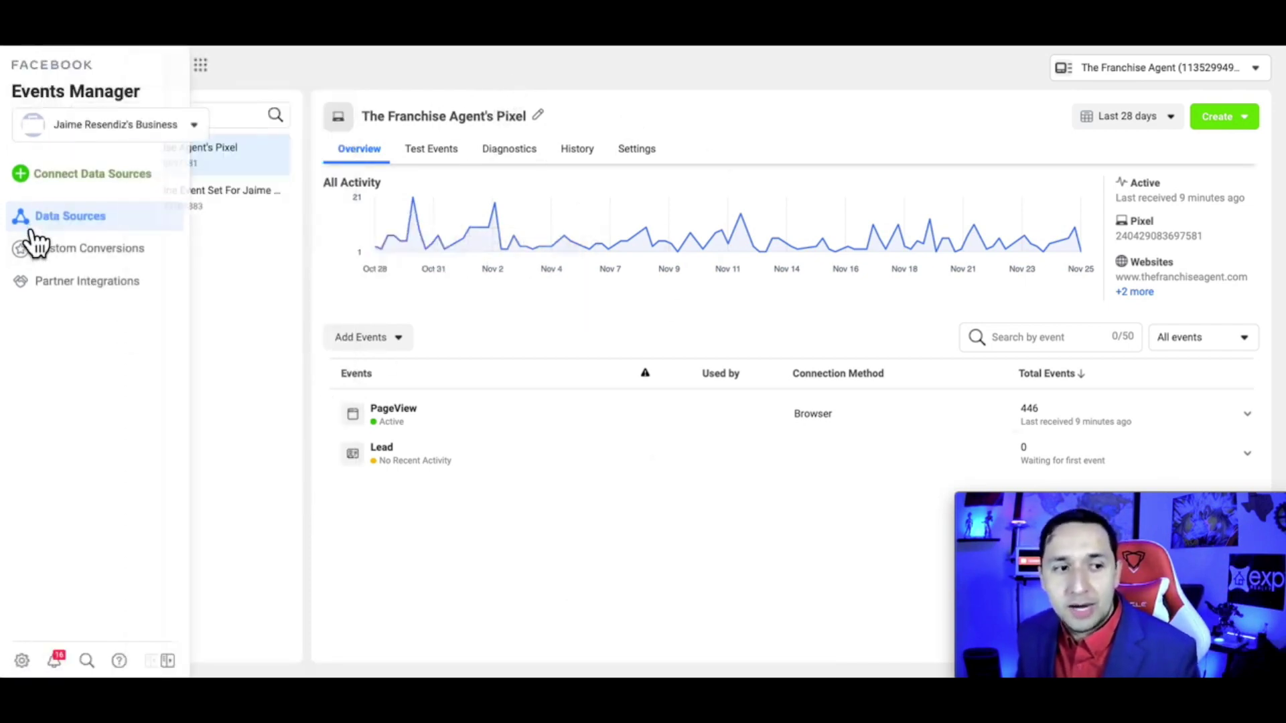
click(86, 252)
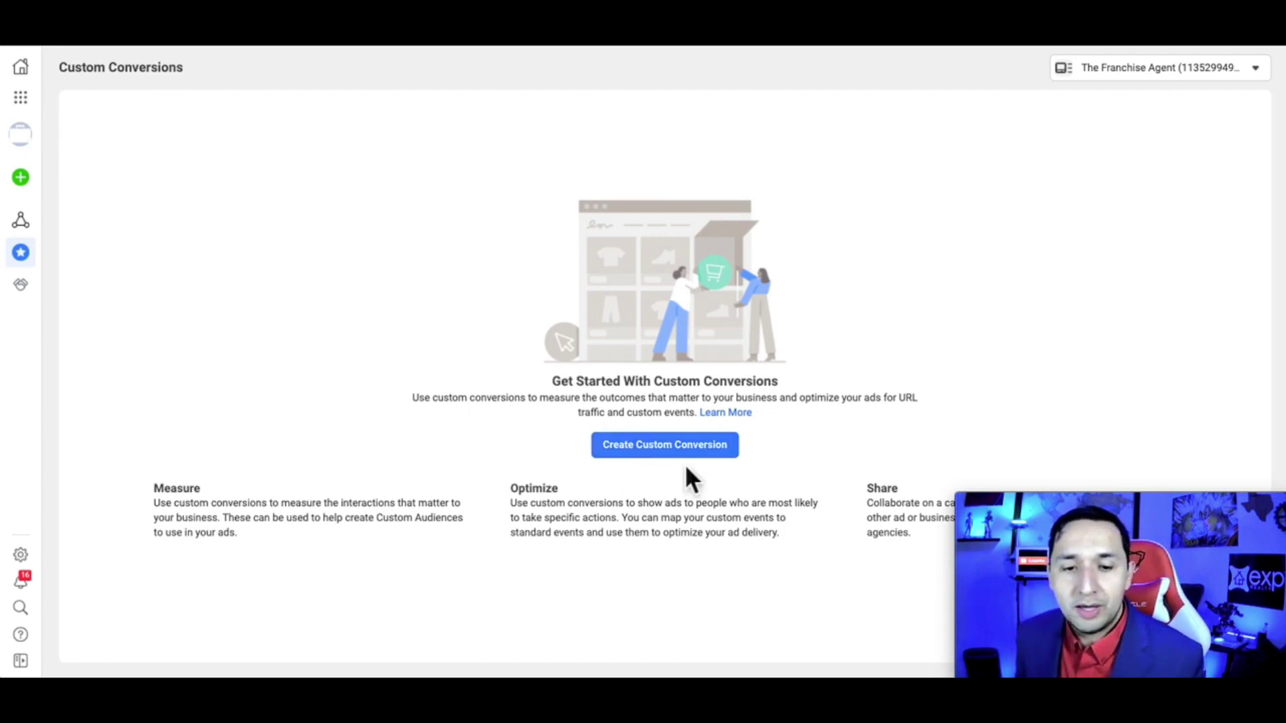
- Start a custom conversion named "Buyer Option CF - YT Vid", keeping All URL Traffic as the conversion event
click(662, 448)
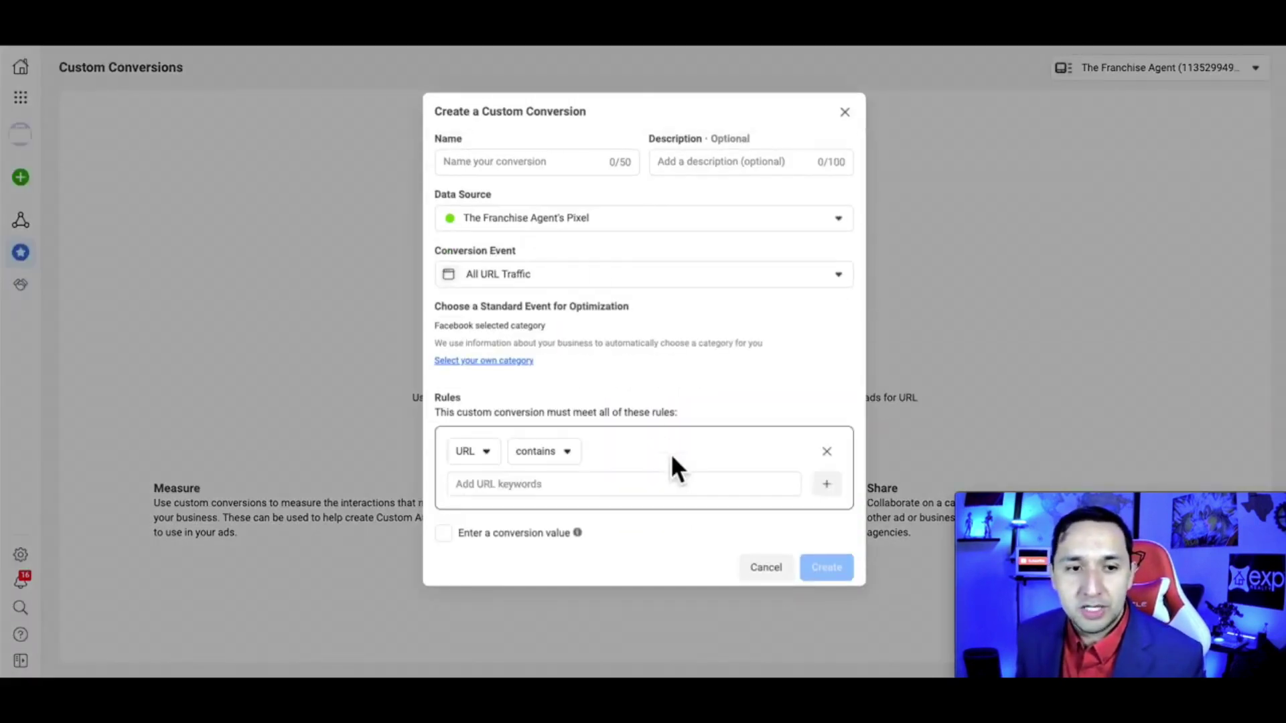
click(471, 172)
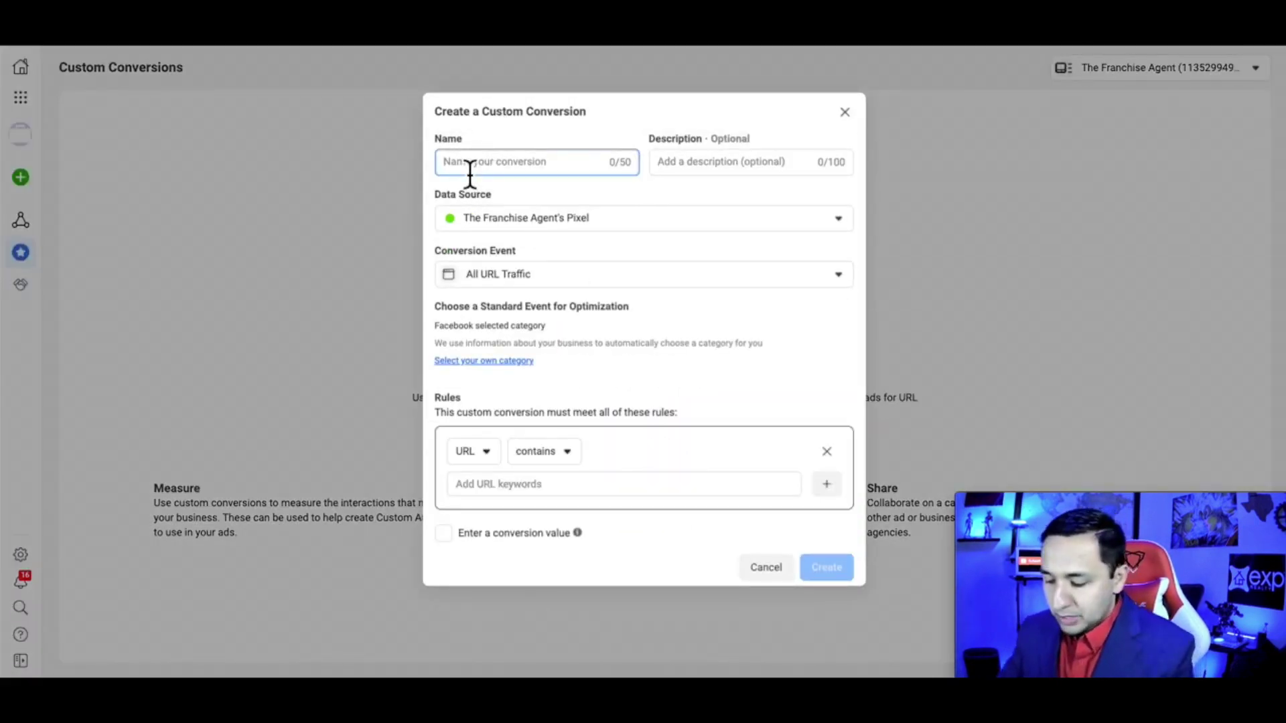
text(Buyer Option C)
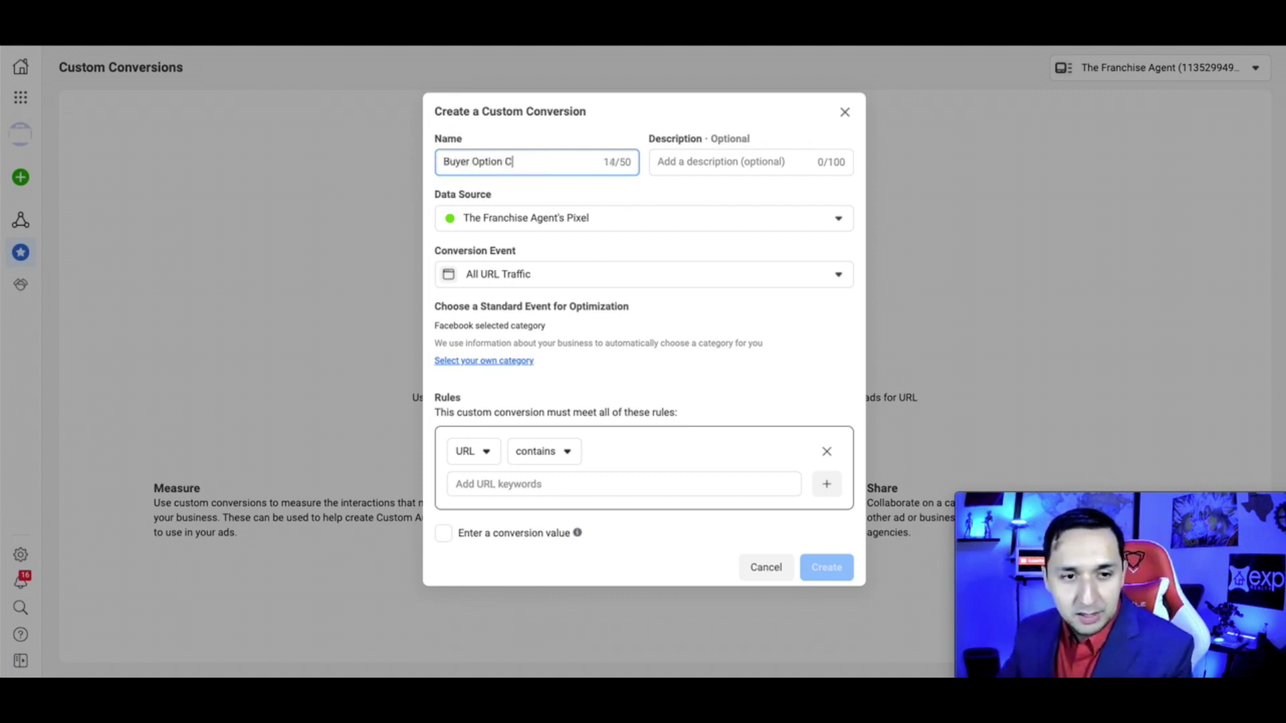
text(F - YT Vid)
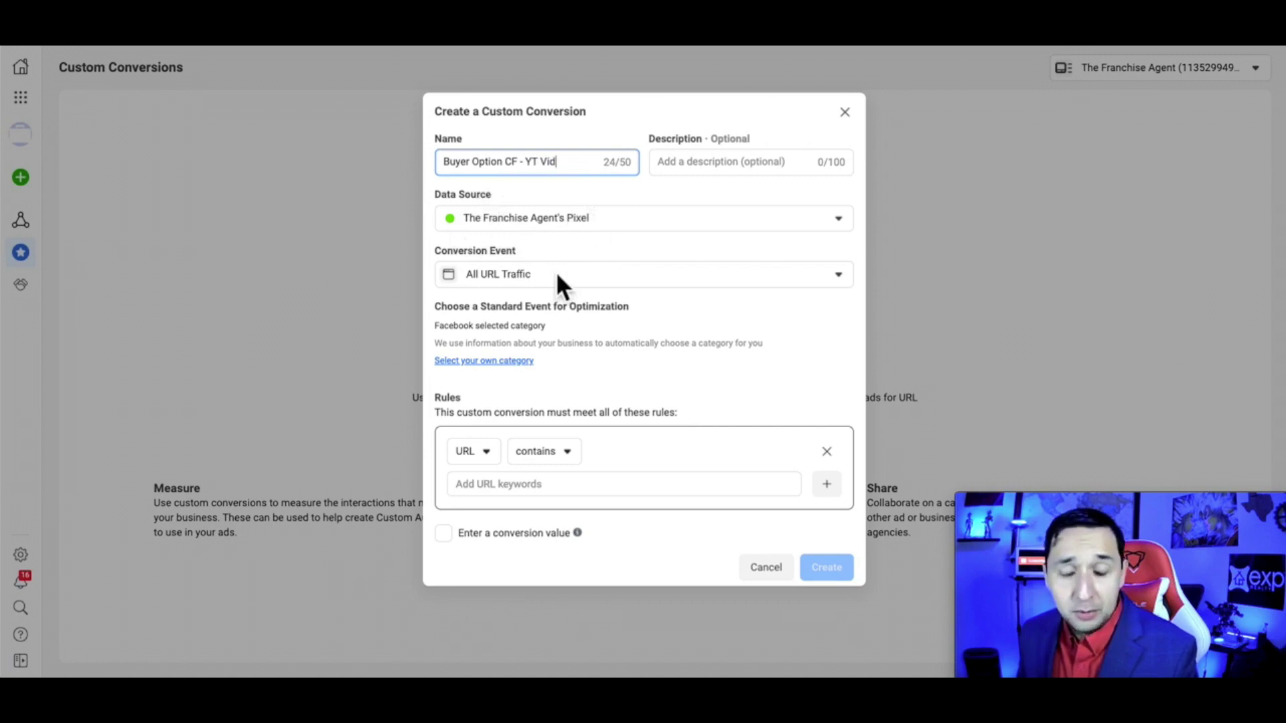
click(528, 280)
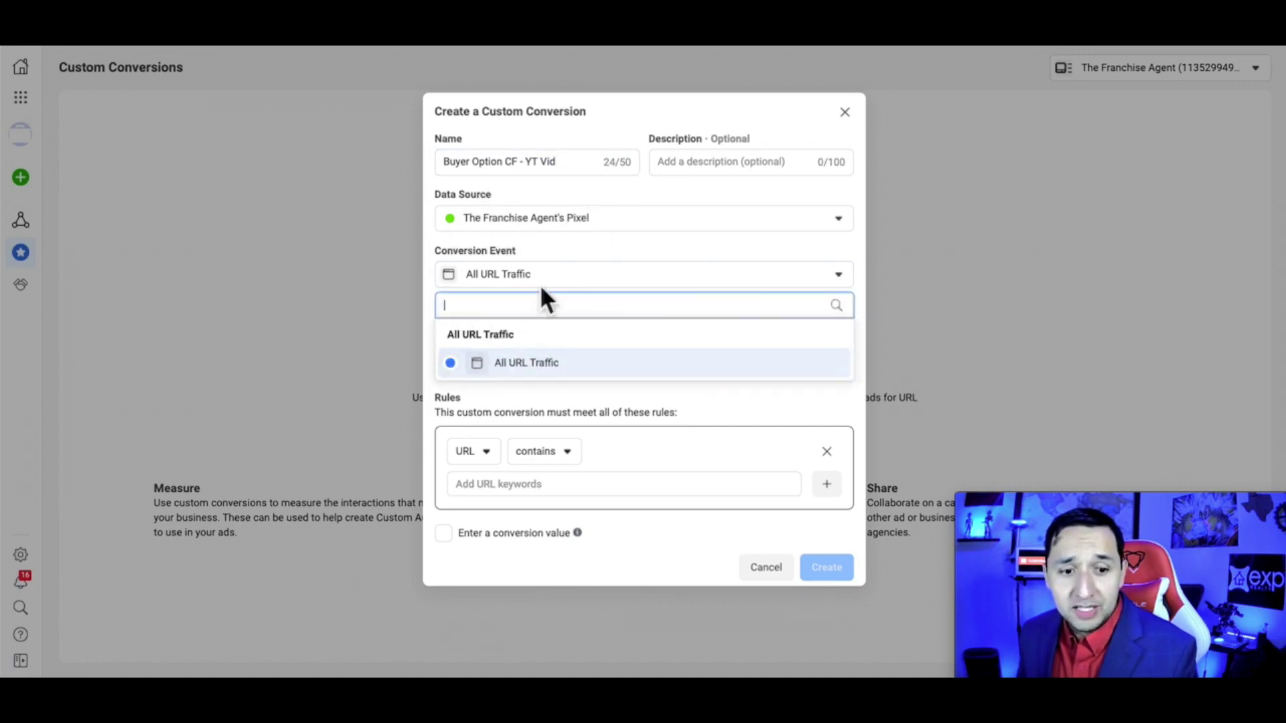
click(582, 270)
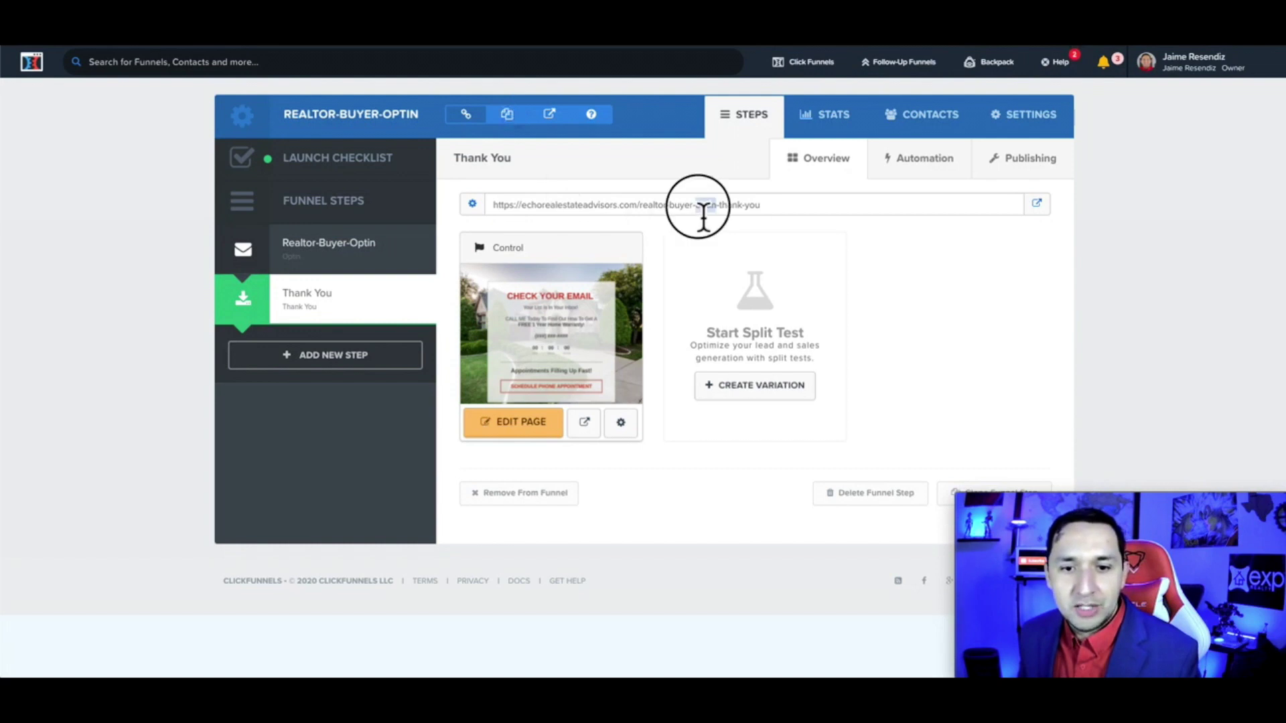
- Copy the Thank You step's URL from ClickFunnels and add it to the custom conversion's "URL contains" rule
click(702, 208)
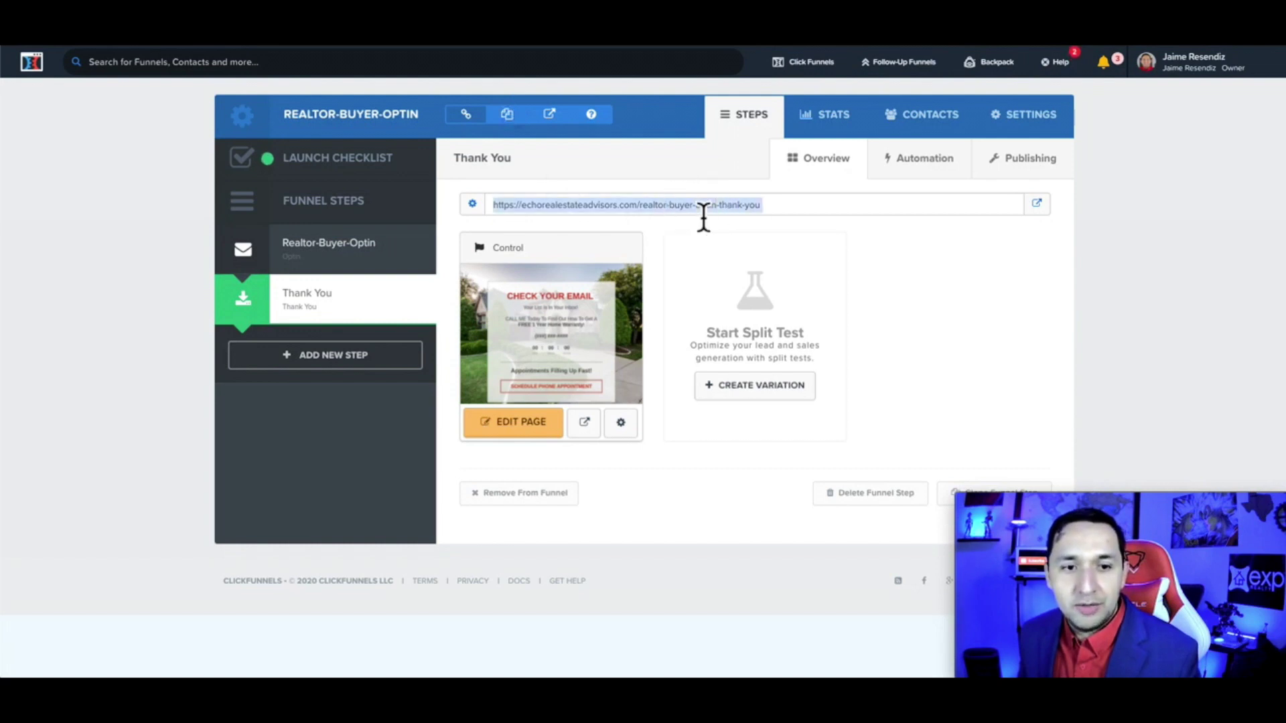
click(745, 213)
drag(765, 215, 496, 206)
key(ctrl+c)
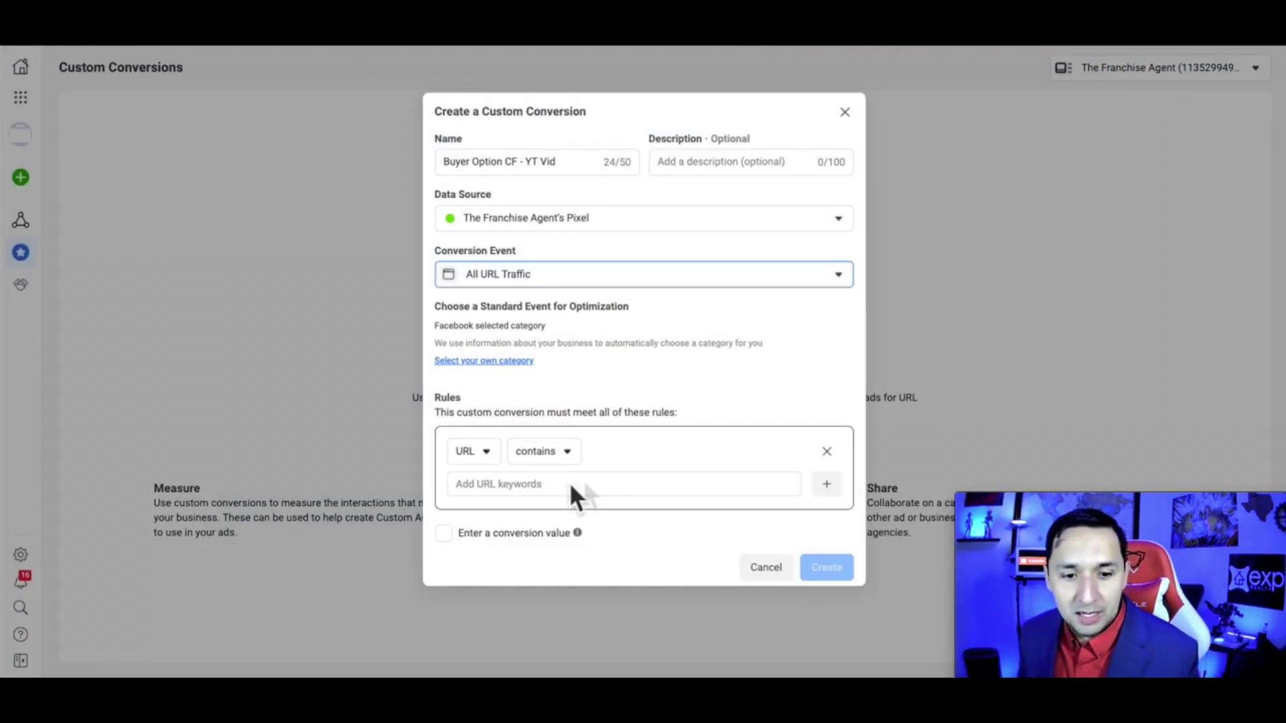
click(539, 493)
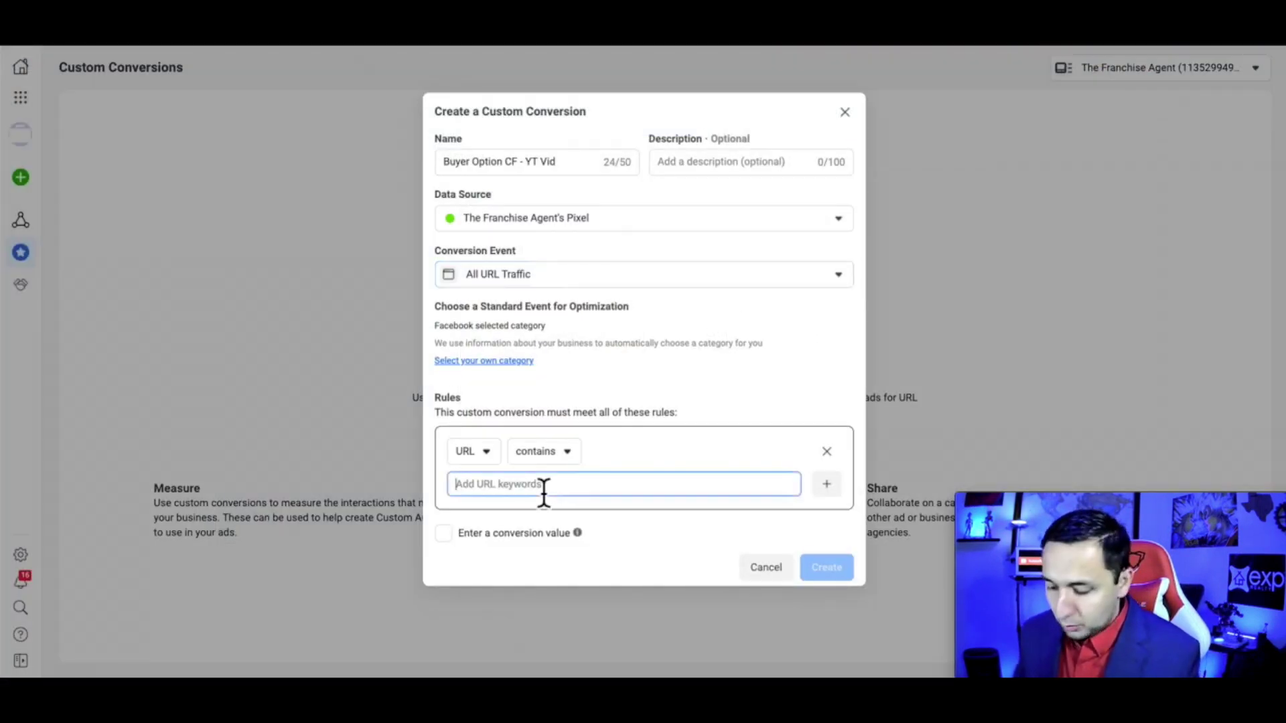
key(ctrl+v)
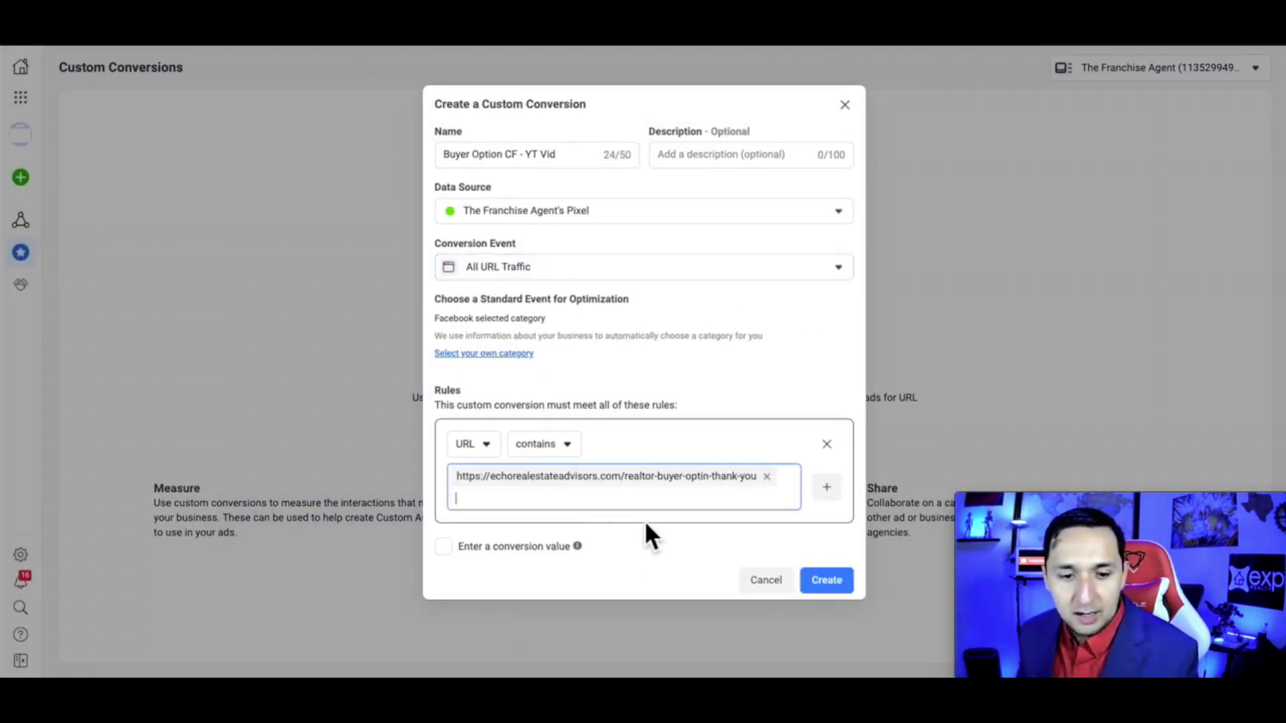
click(444, 546)
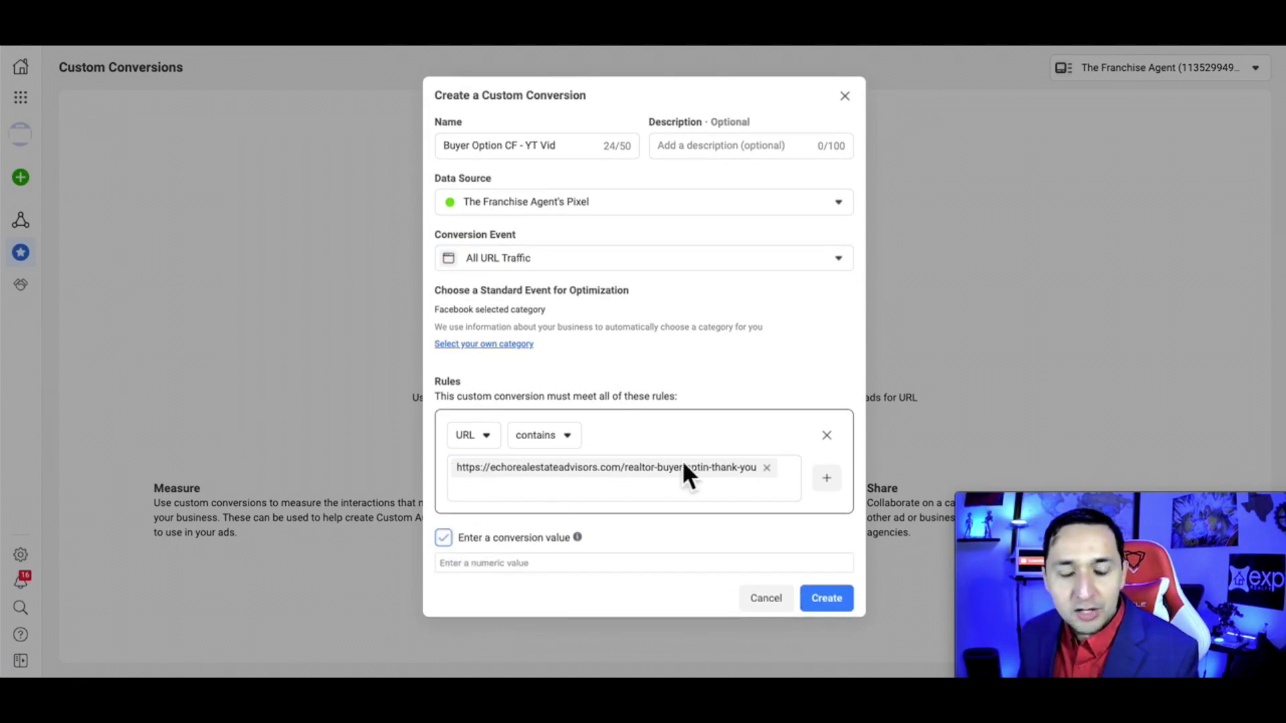
click(580, 566)
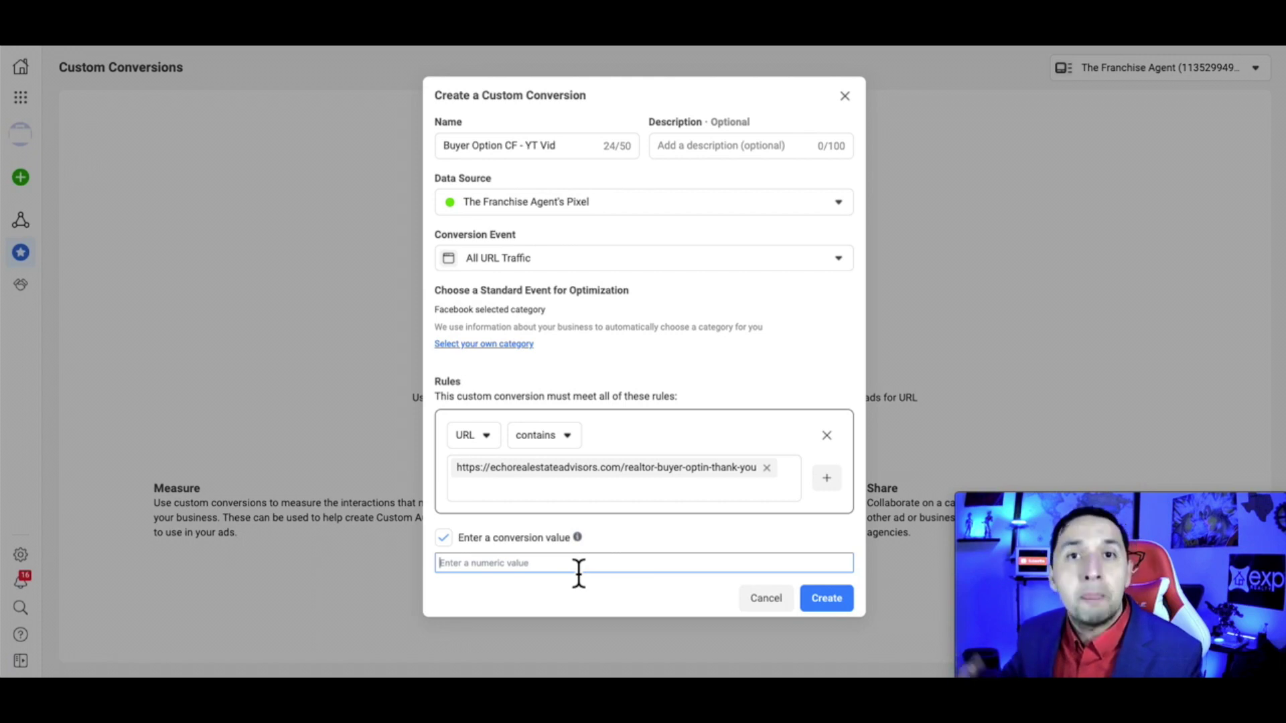
click(447, 541)
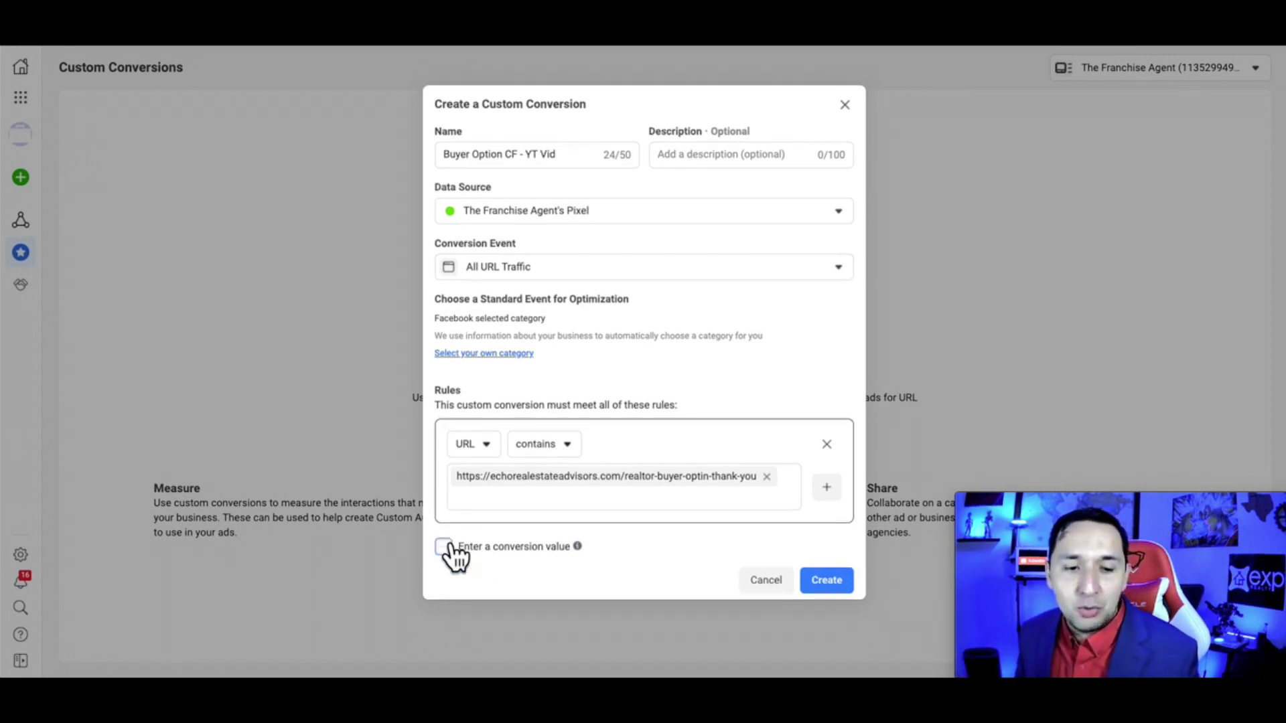
- Create the "Buyer Option CF - YT Vid" custom conversion and dismiss the success message
click(831, 581)
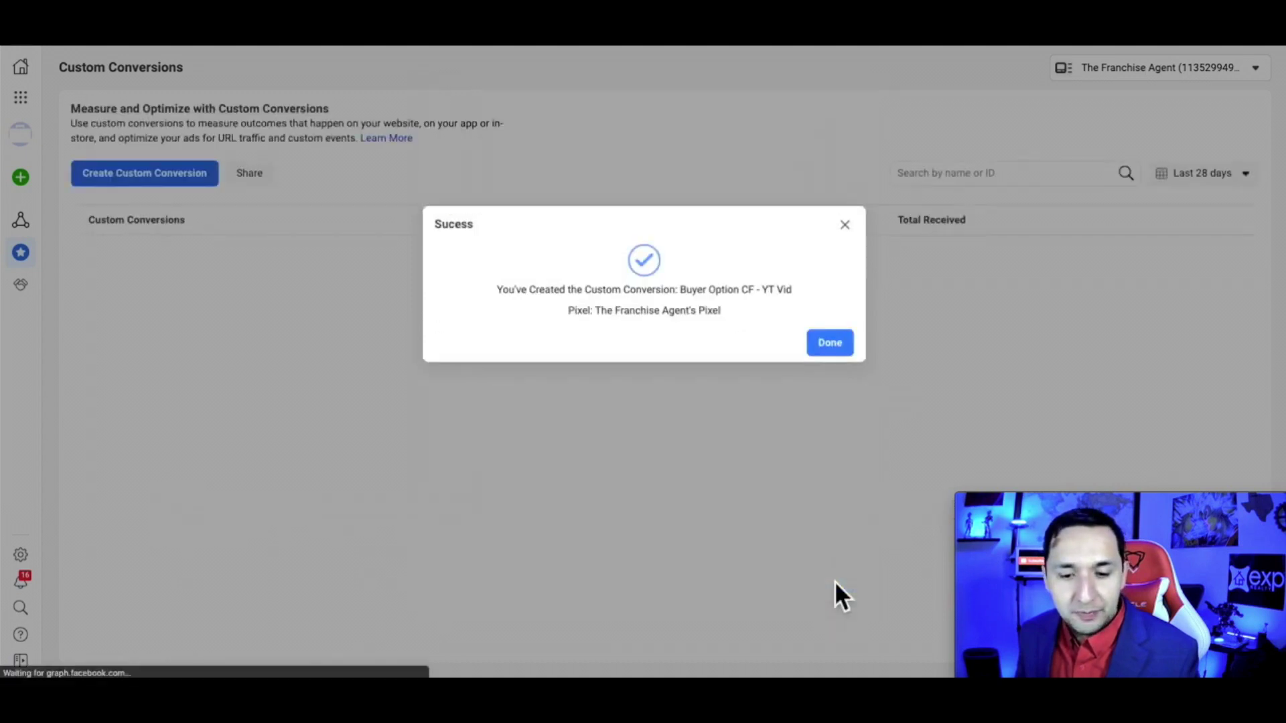
click(826, 345)
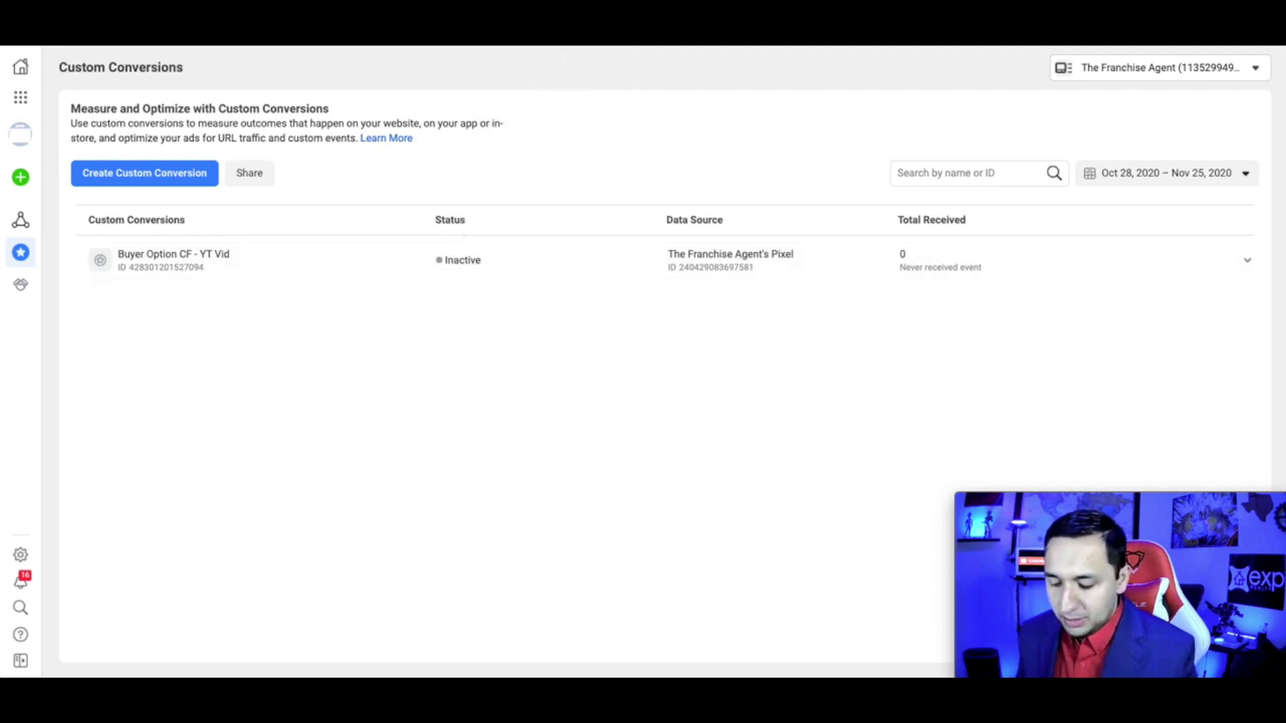
key(ctrl+shift+n)
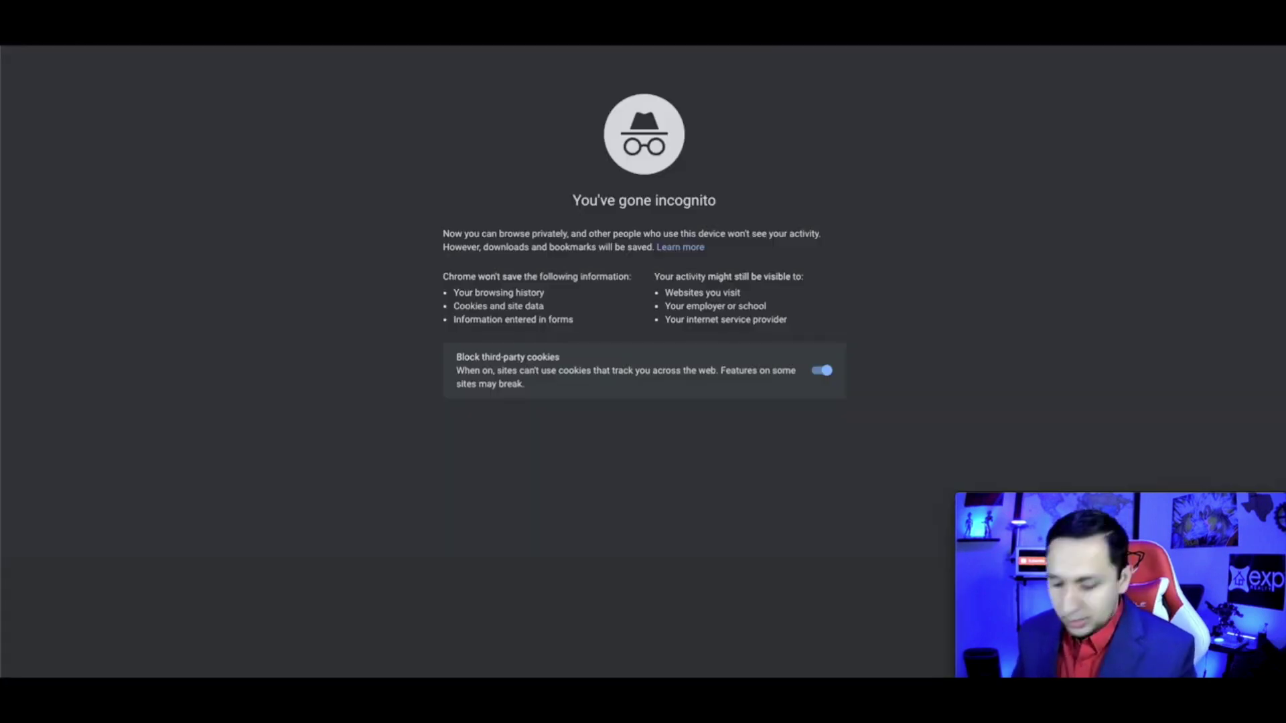
text(https://echorealestateadvisors.com/realtor-buyer-optin-thank-you)
key(Return)
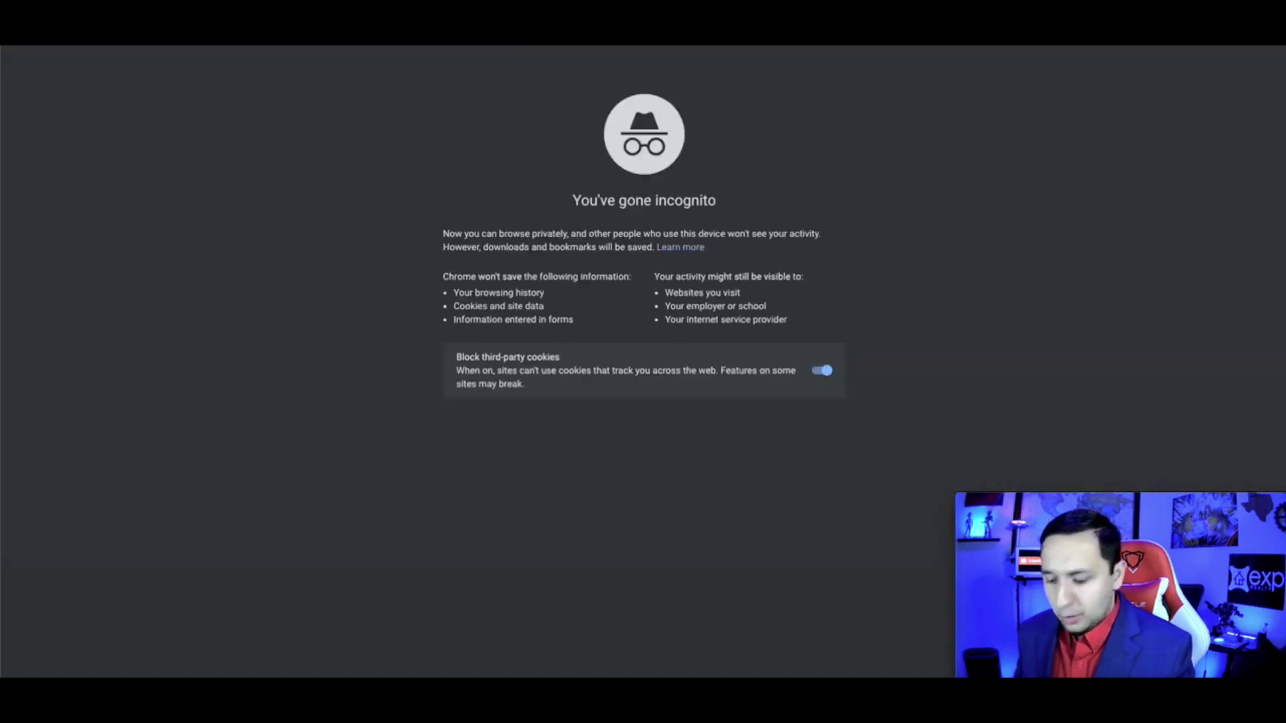
text(https://echorealestateadvisors.com/realtor-buyer-optin-thank-you)
key(Return)
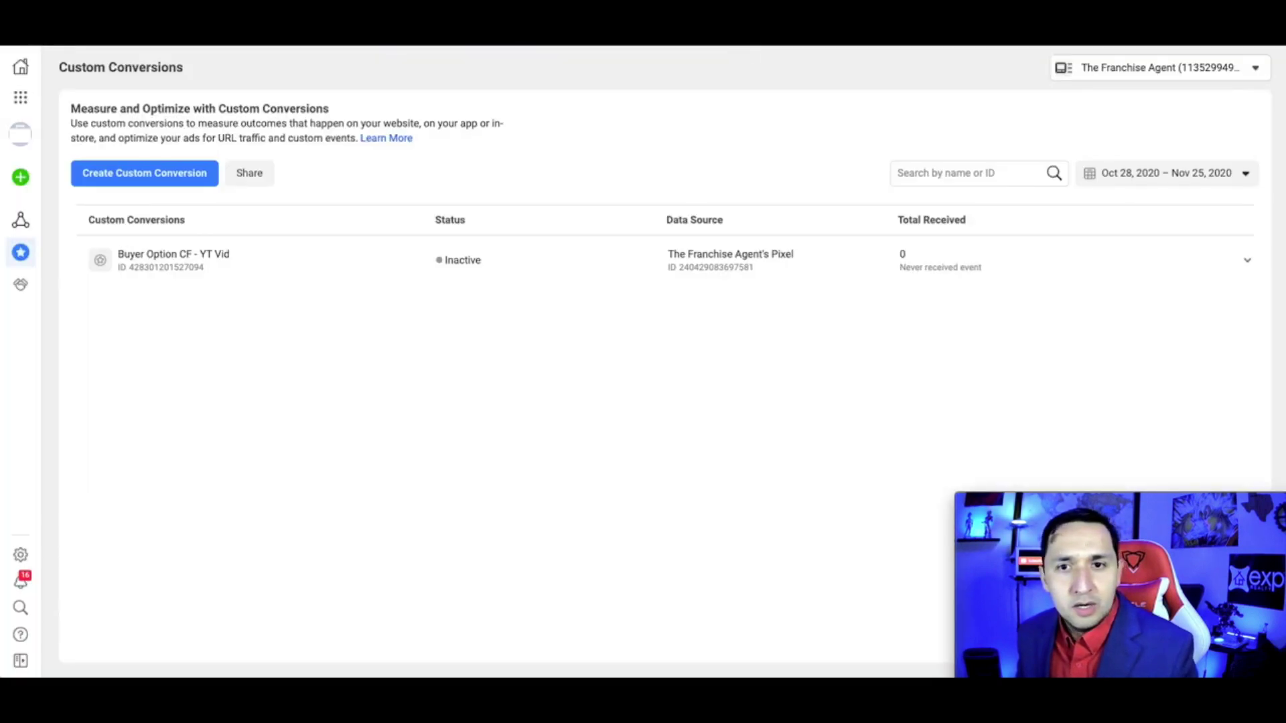
click(78, 43)
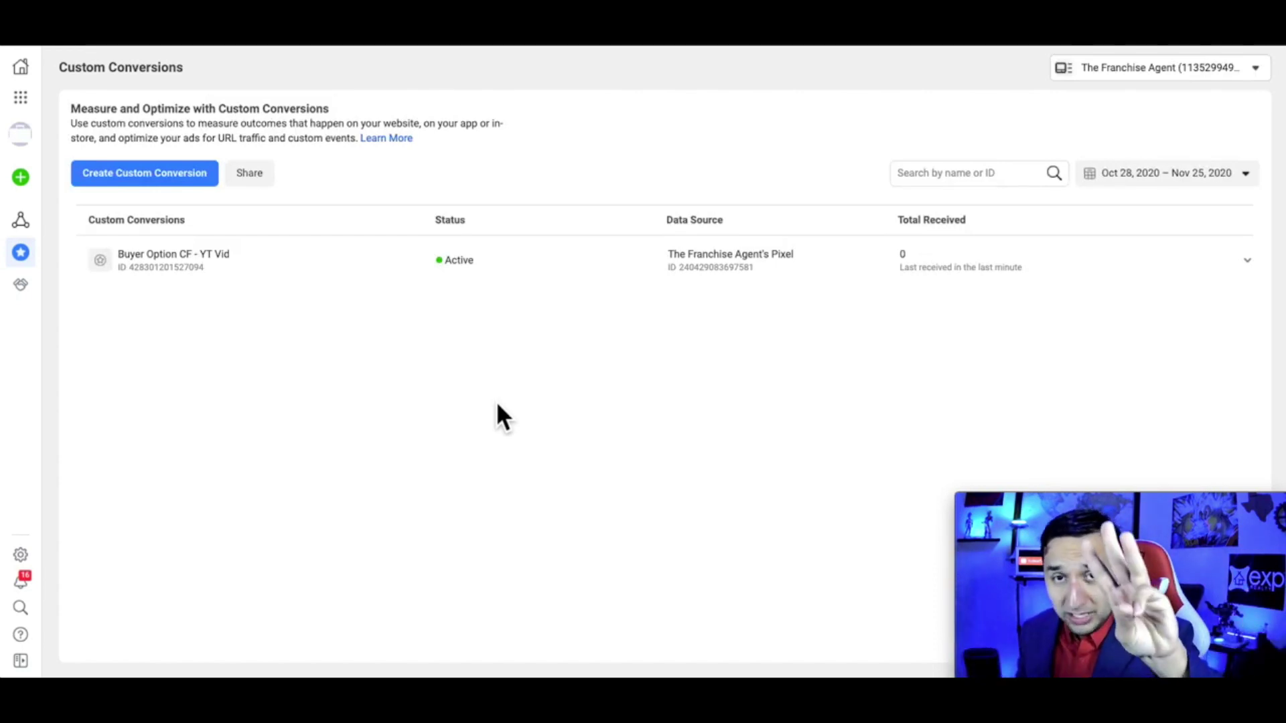
- Switch to Ads Manager and create a new campaign with the Conversions objective
click(22, 98)
click(100, 148)
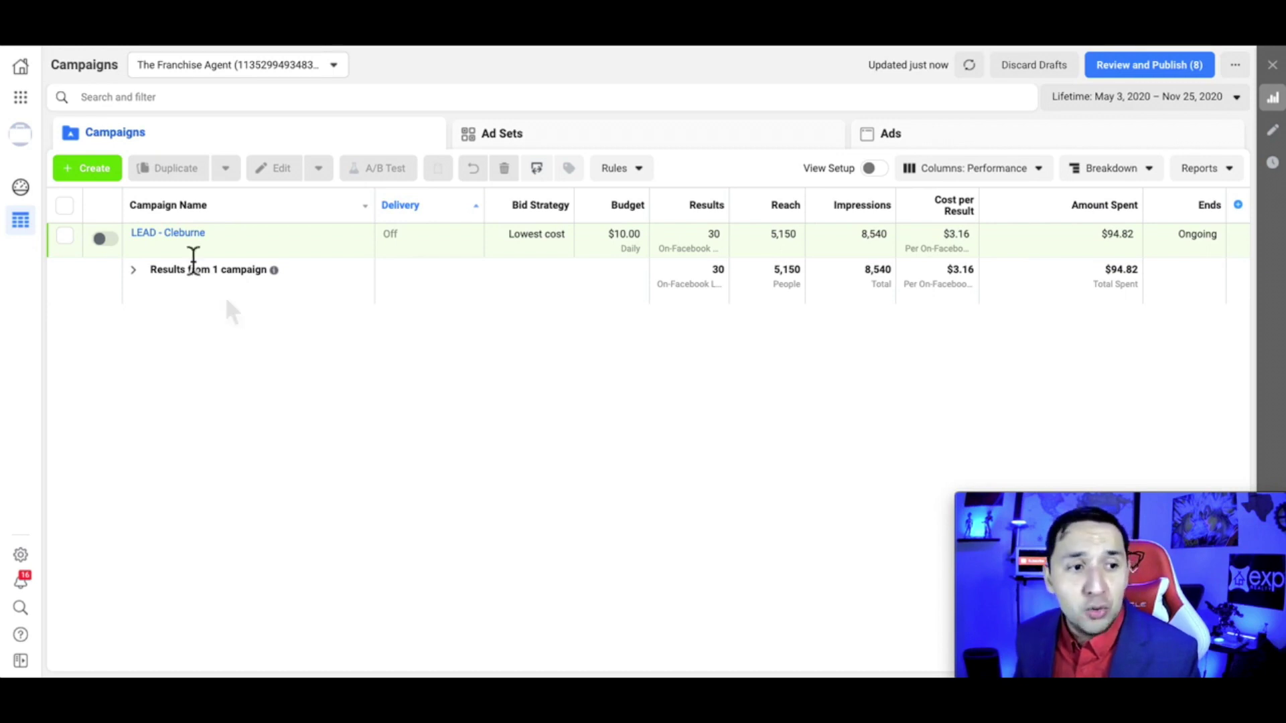
click(90, 167)
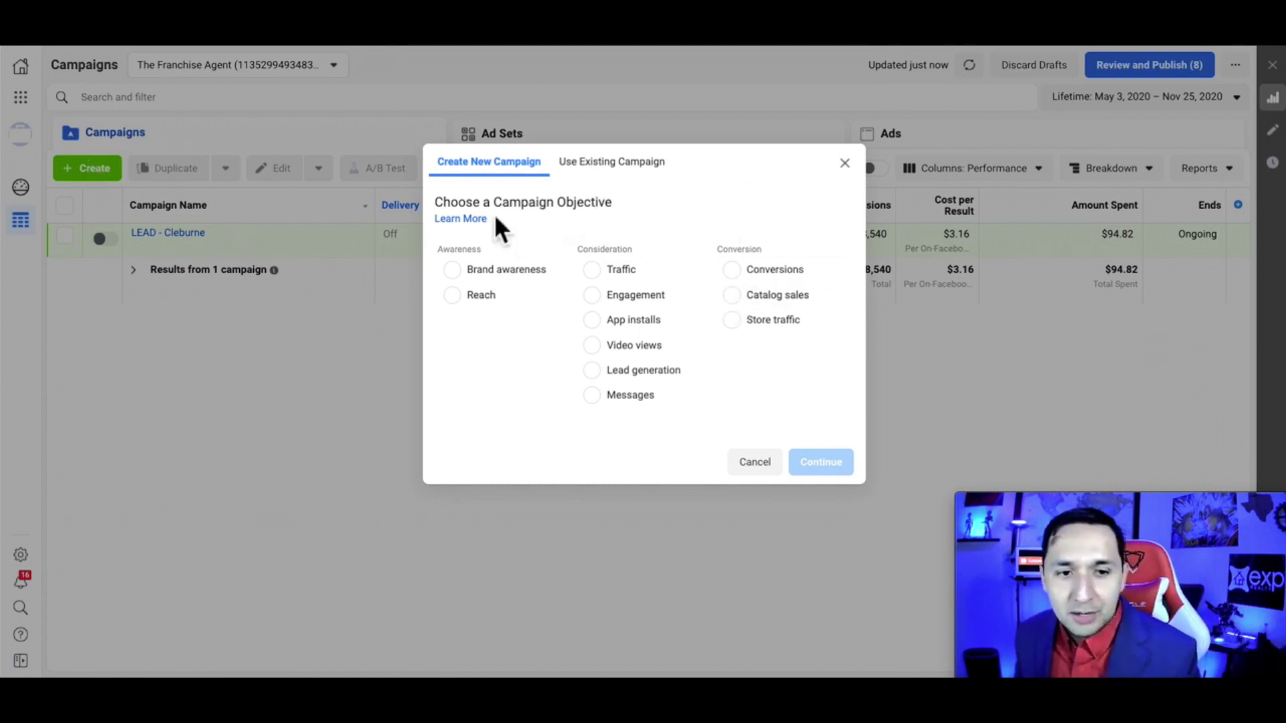
click(735, 274)
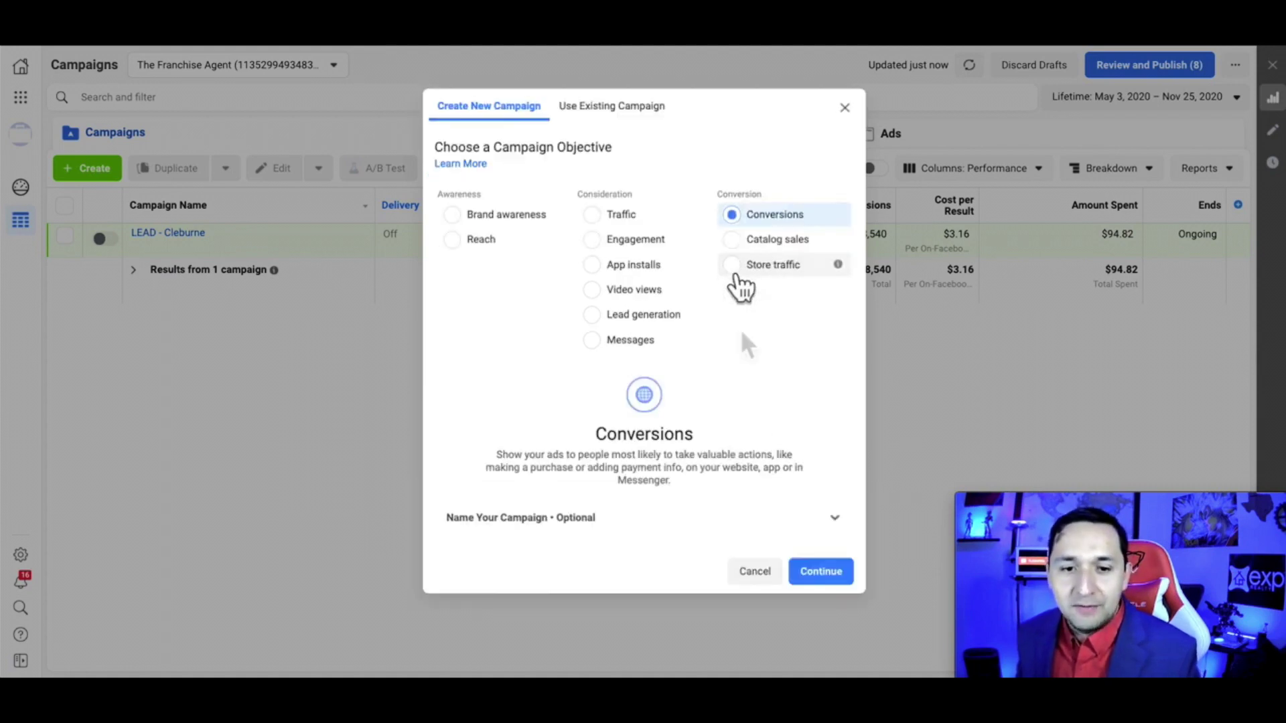
click(822, 573)
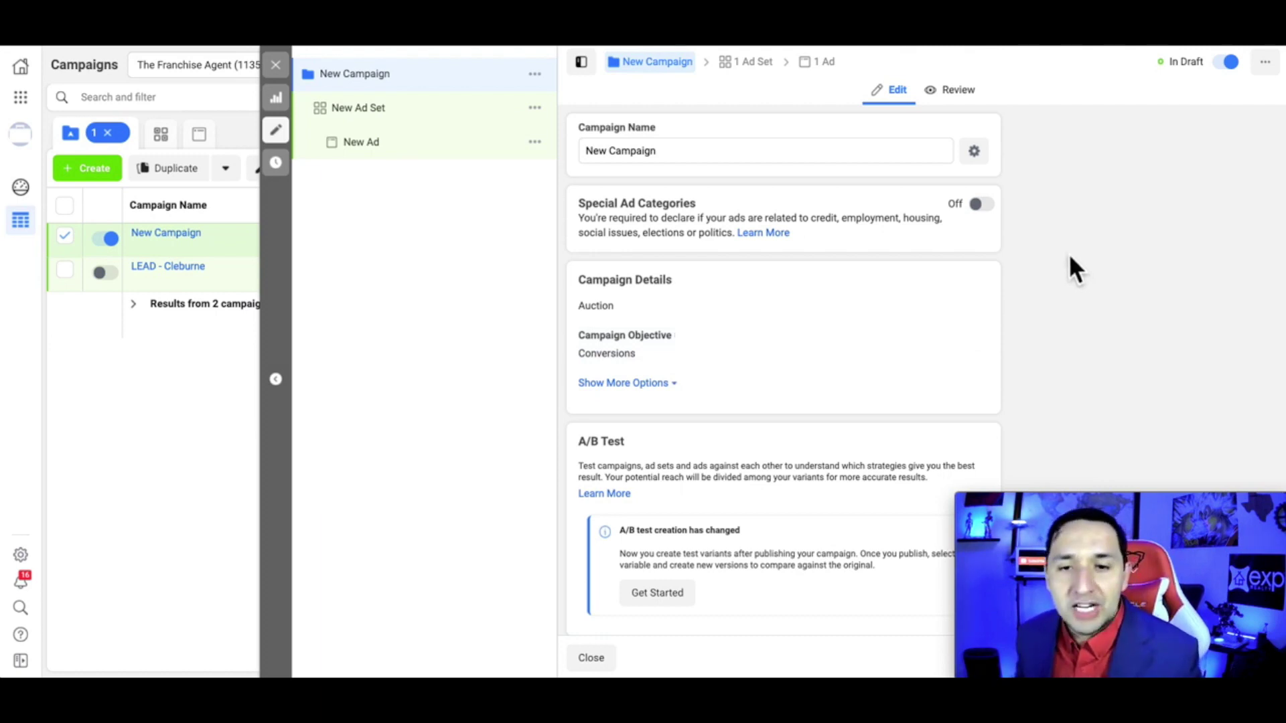
- Turn on Special Ad Categories for the new campaign and declare the Housing category
click(990, 206)
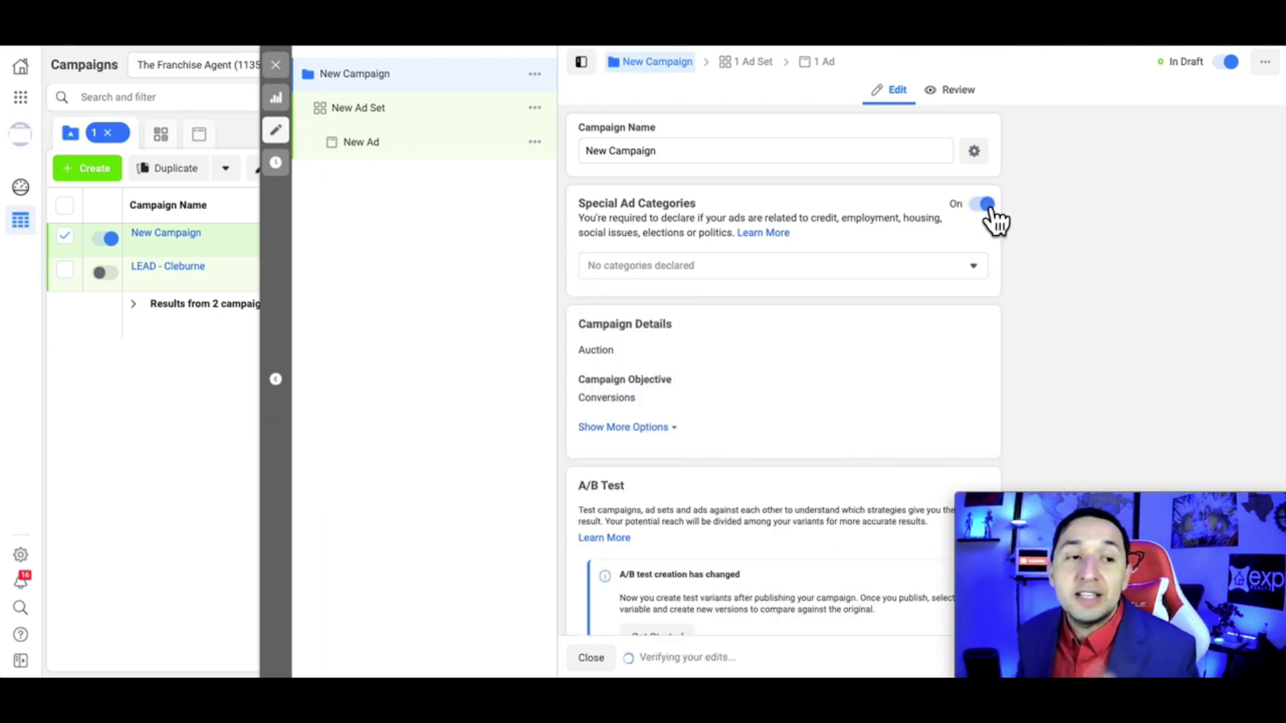
click(746, 268)
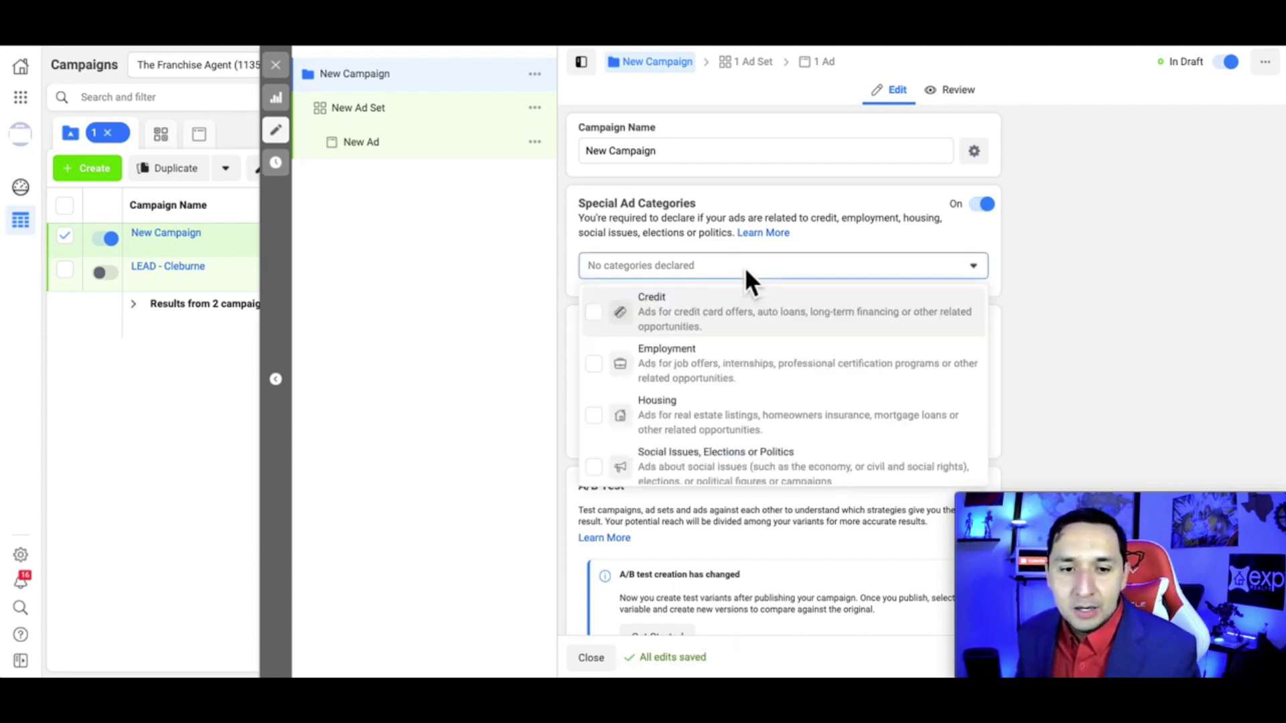
click(667, 412)
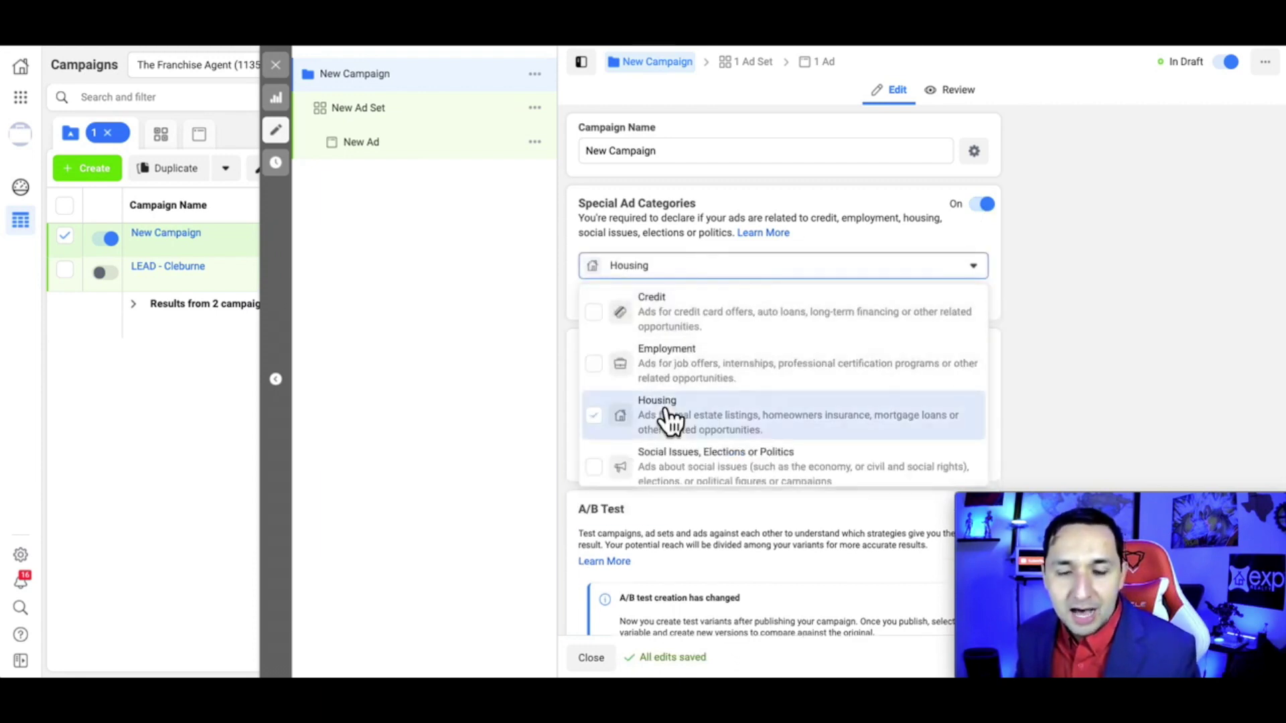
click(1083, 337)
scroll(1084, 337, down, 2)
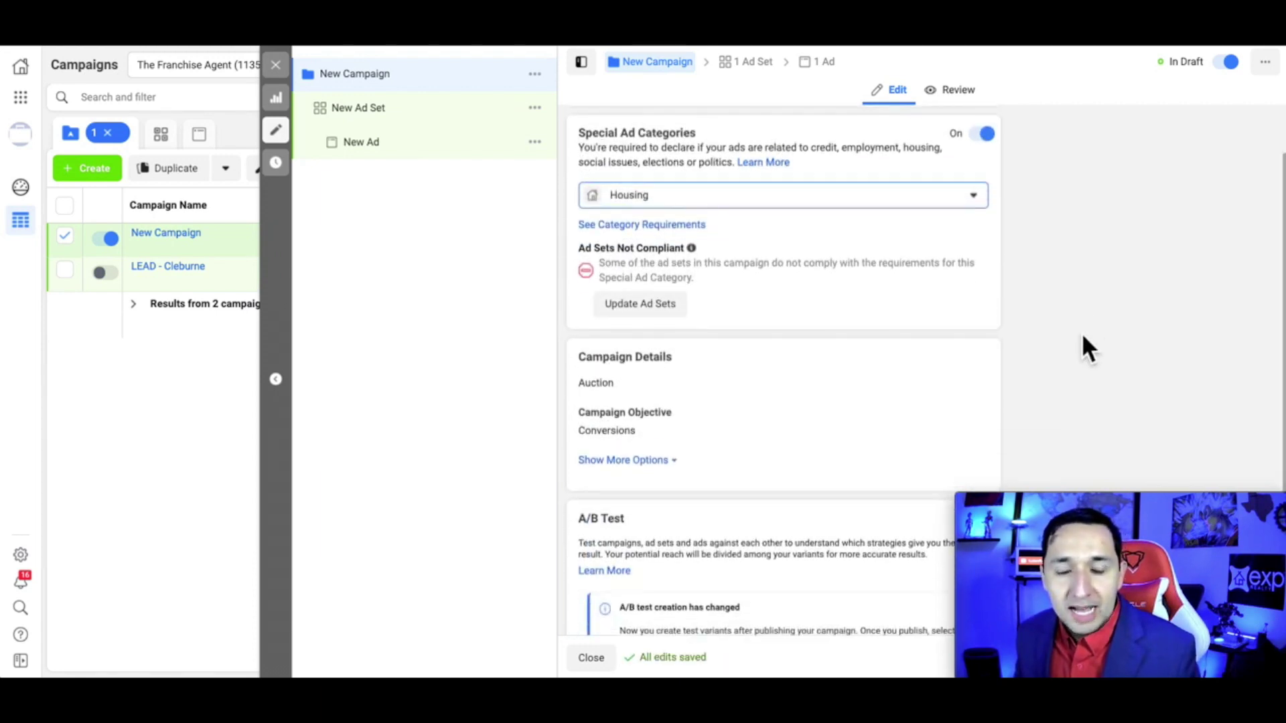
scroll(945, 292, down, 1)
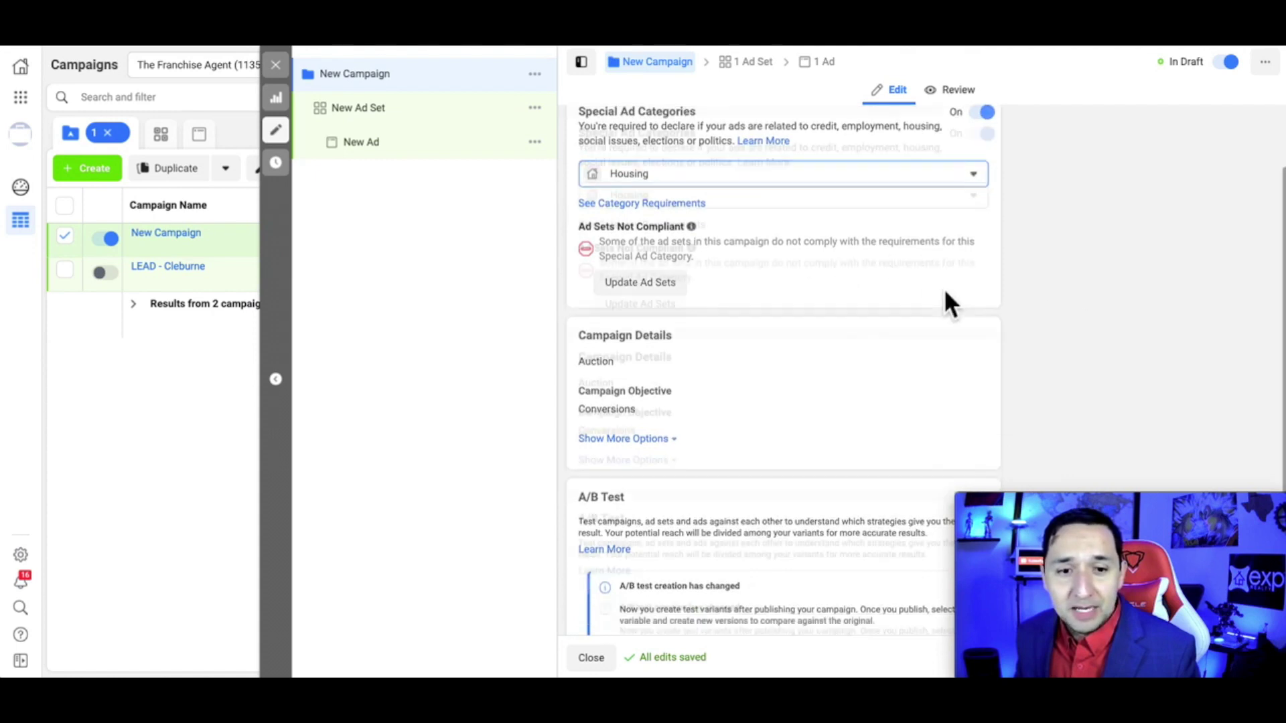
scroll(945, 293, down, 3)
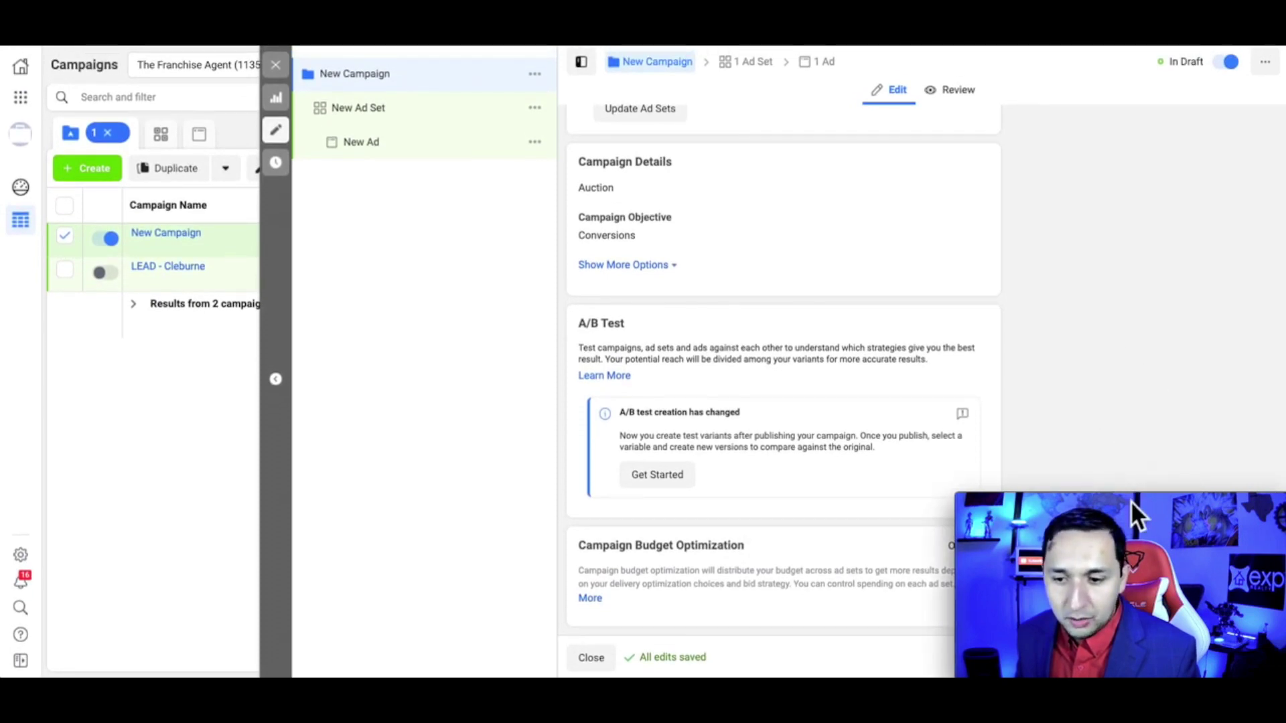
- Continue to the new ad set and keep Buyer Option CF - YT Vid as its conversion event
drag(1131, 501, 1131, 368)
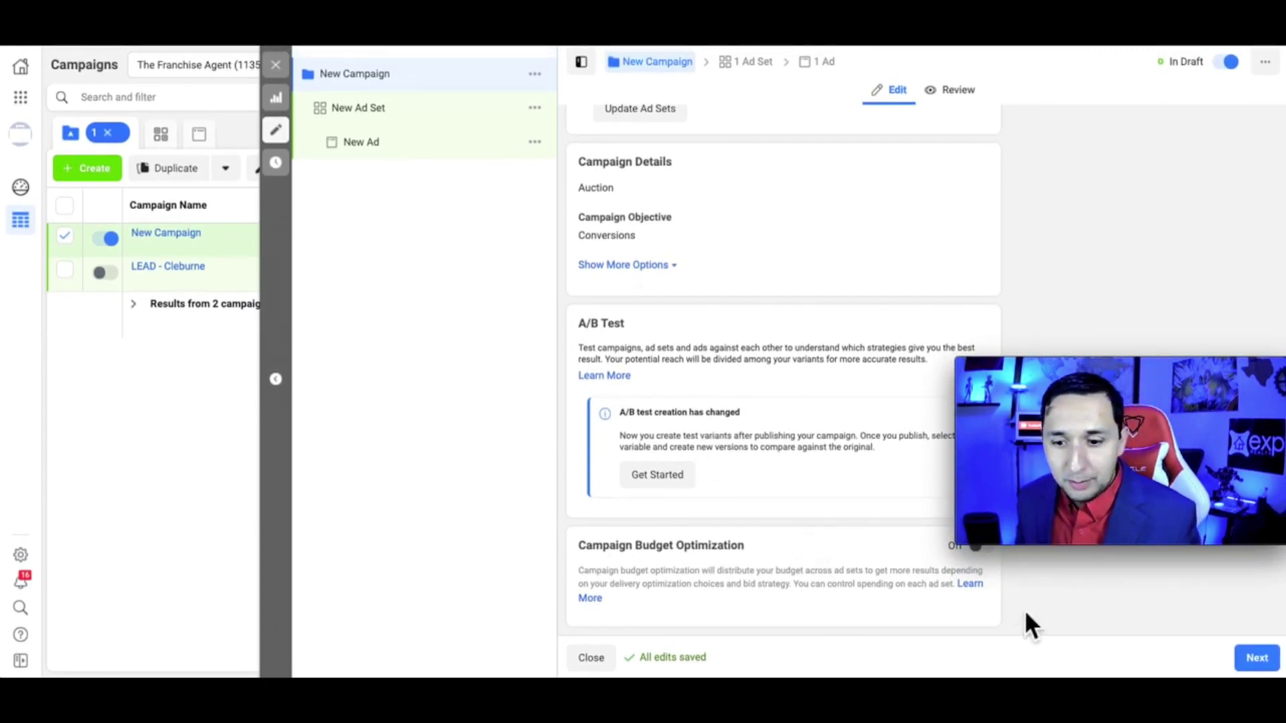
click(1257, 657)
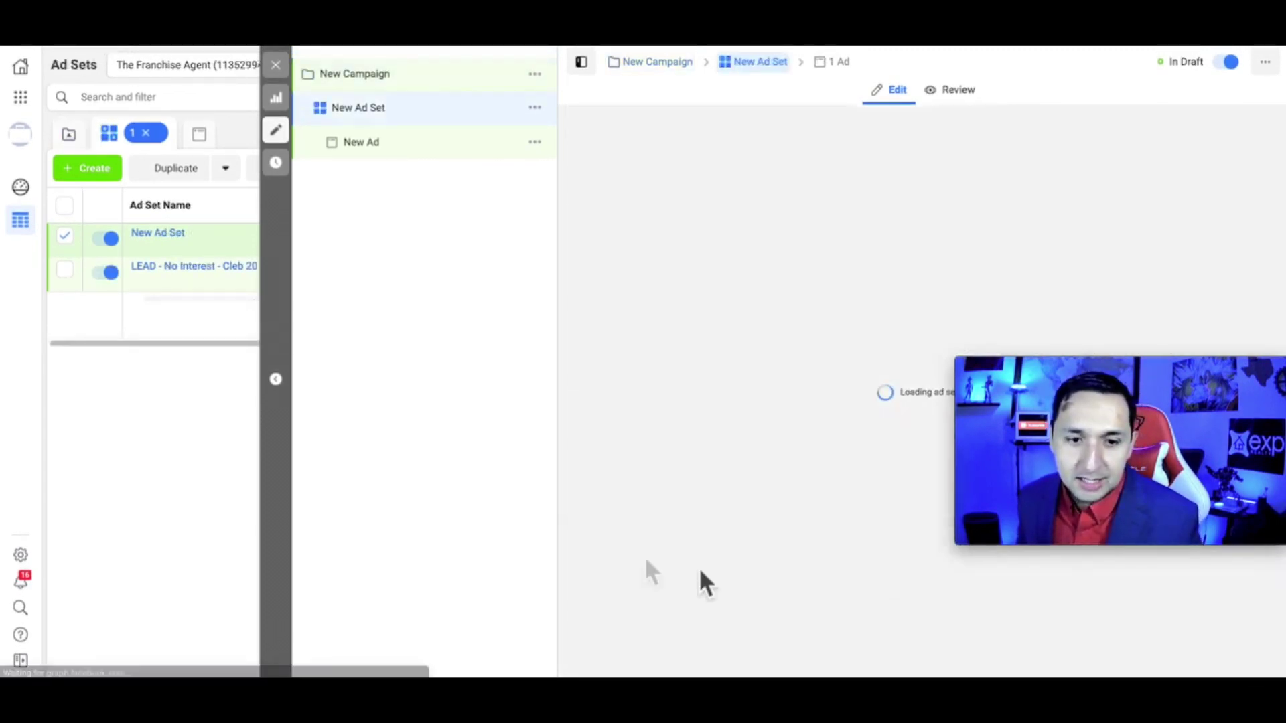
scroll(711, 307, down, 2)
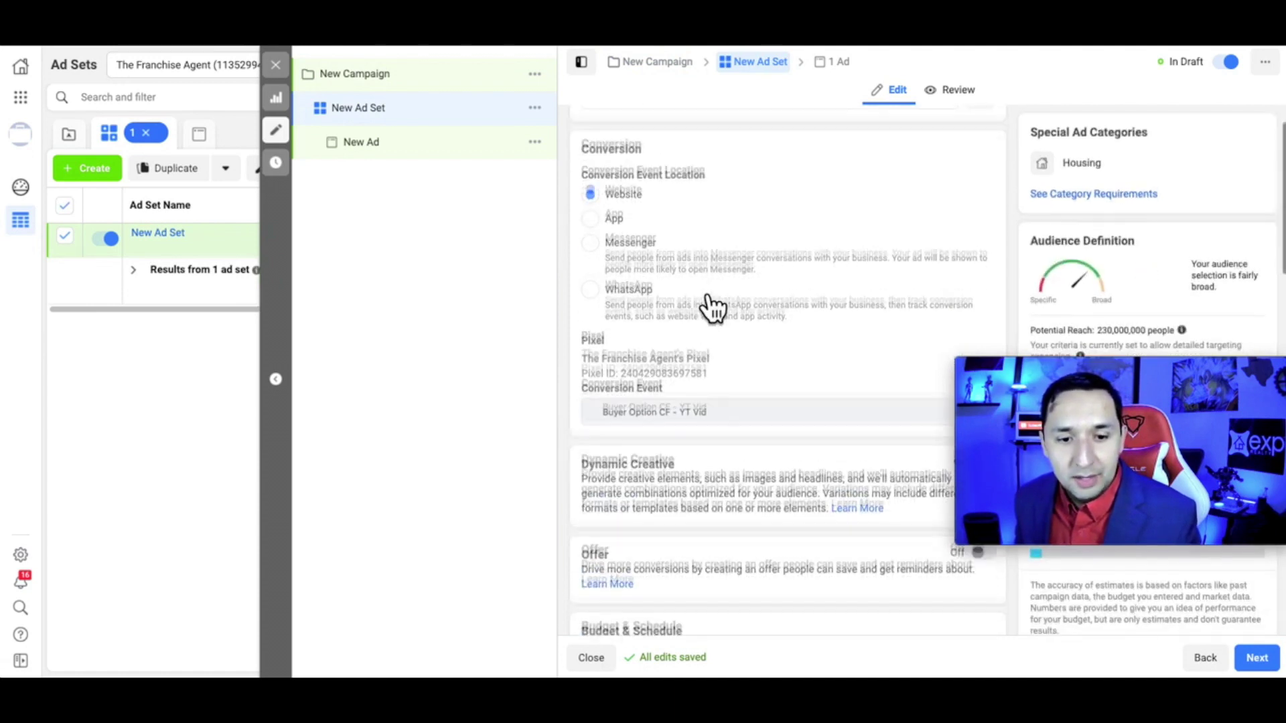
scroll(713, 302, down, 2)
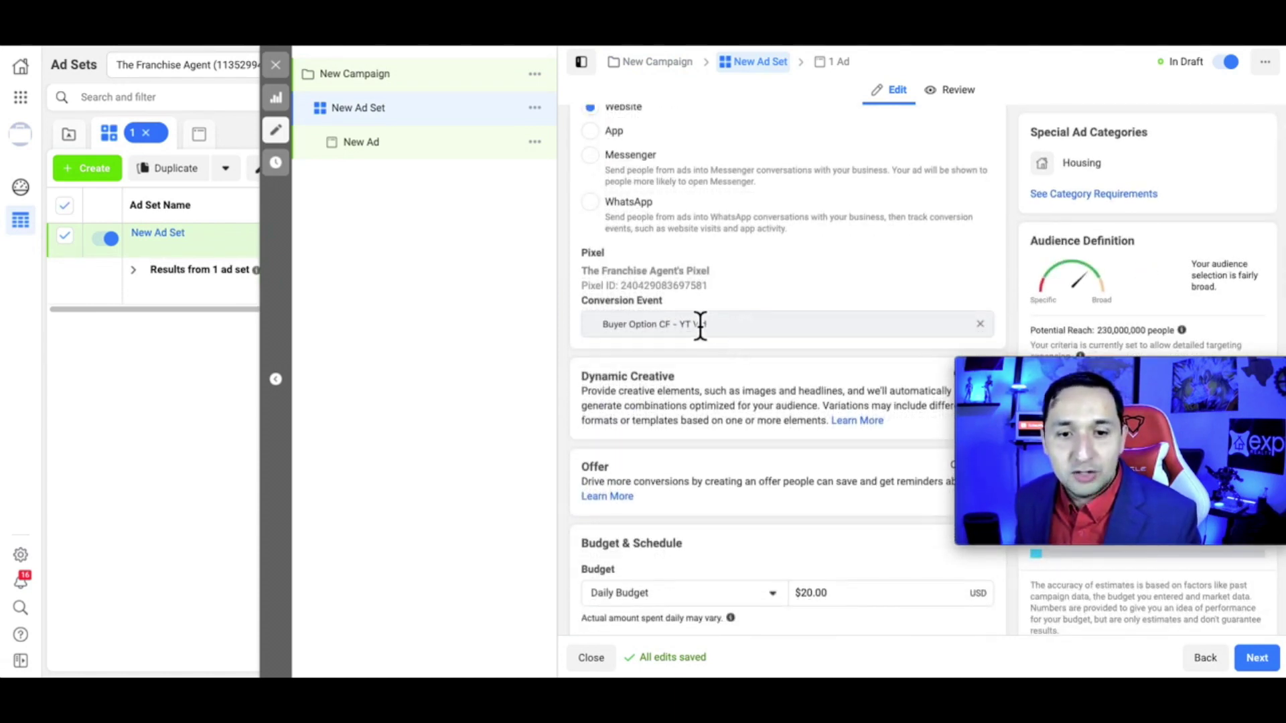
click(700, 325)
click(747, 330)
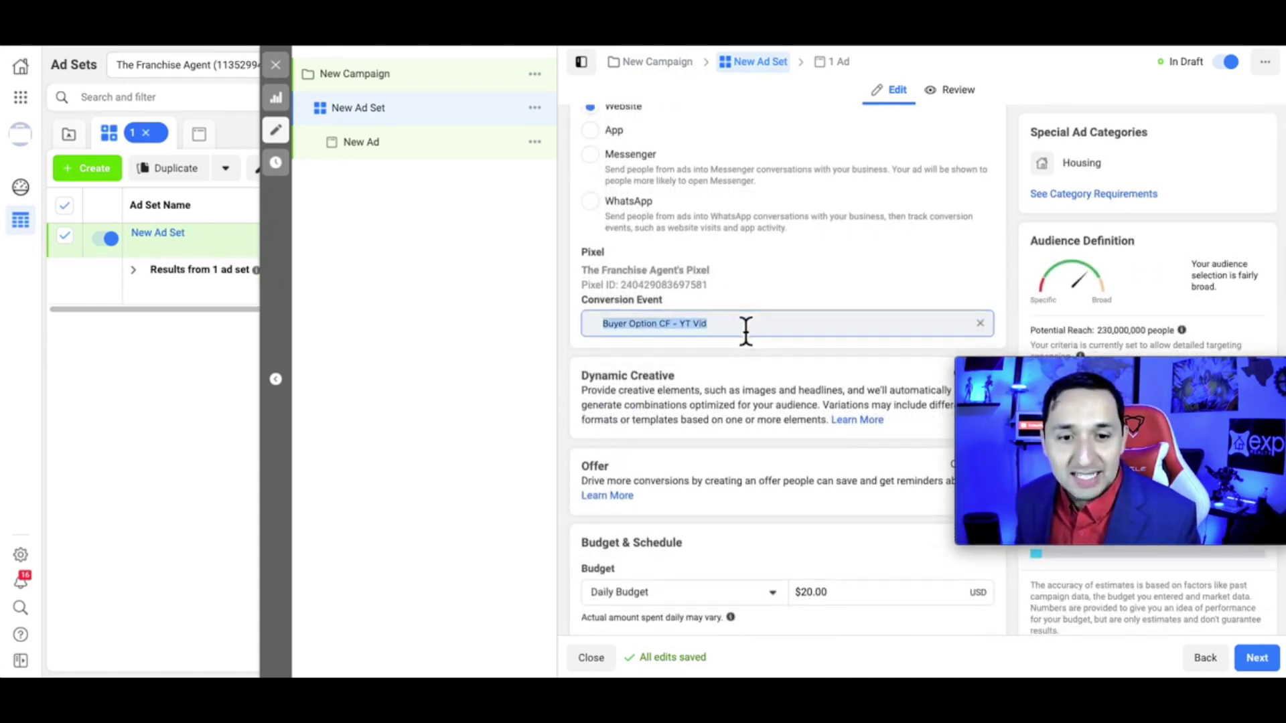
scroll(746, 330, down, 1)
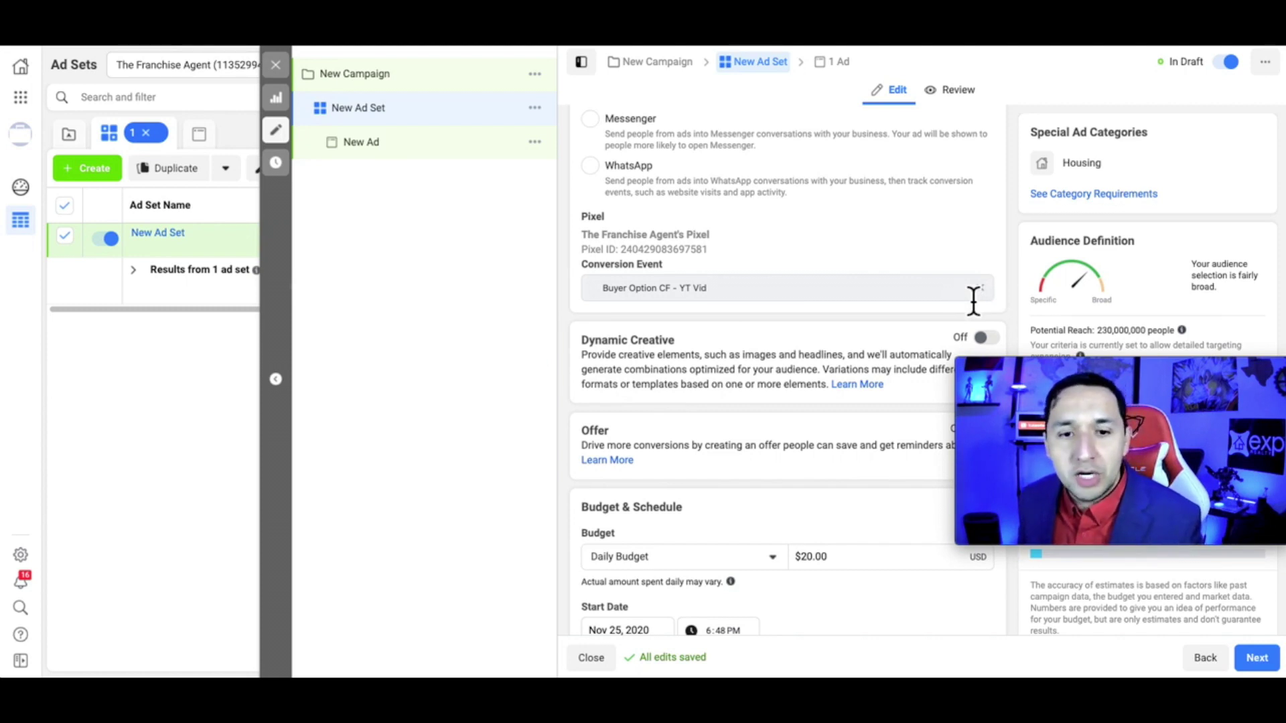
- Review the ad set's conversion, dynamic creative, offer, budget, schedule and audience settings
scroll(645, 287, up, 3)
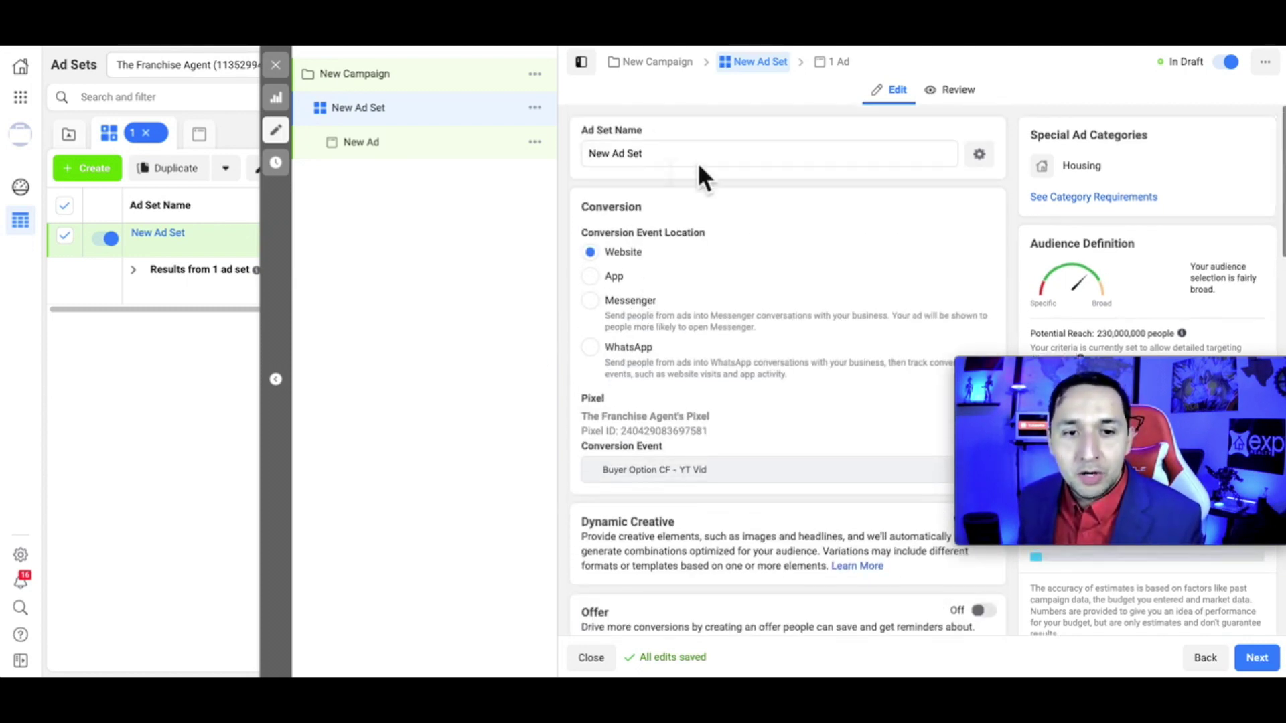
scroll(749, 491, down, 3)
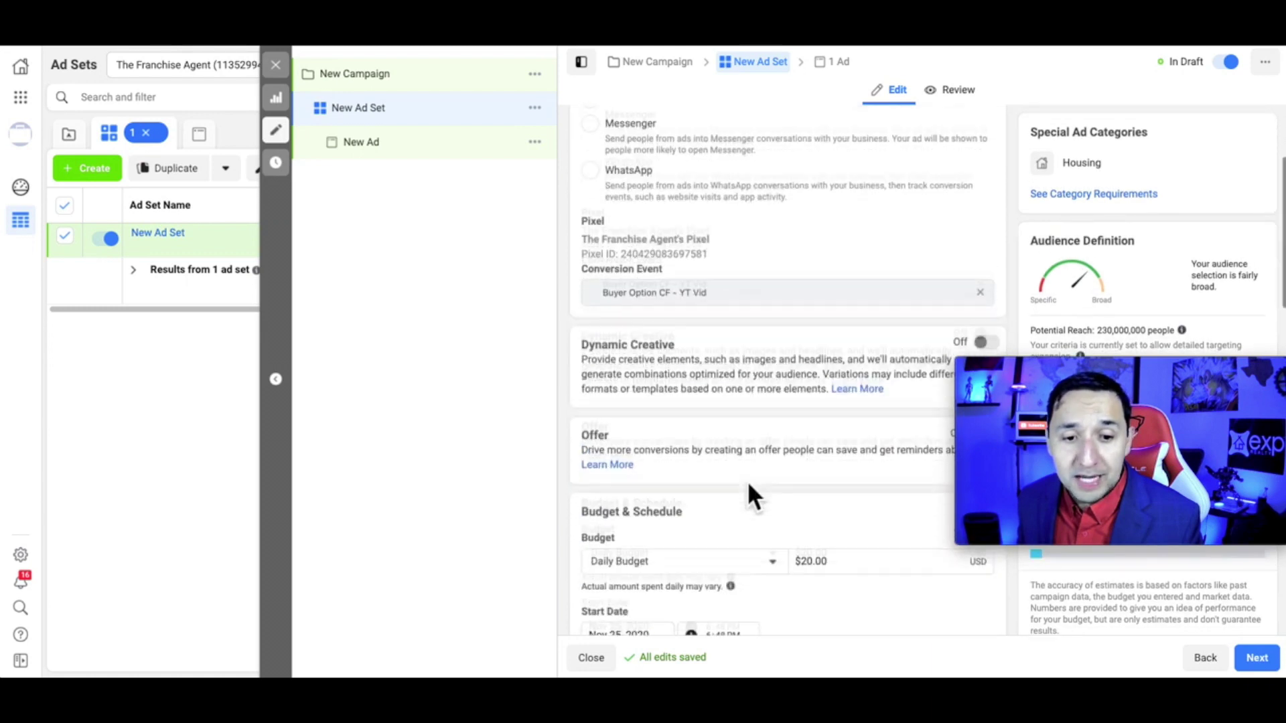
scroll(725, 355, down, 3)
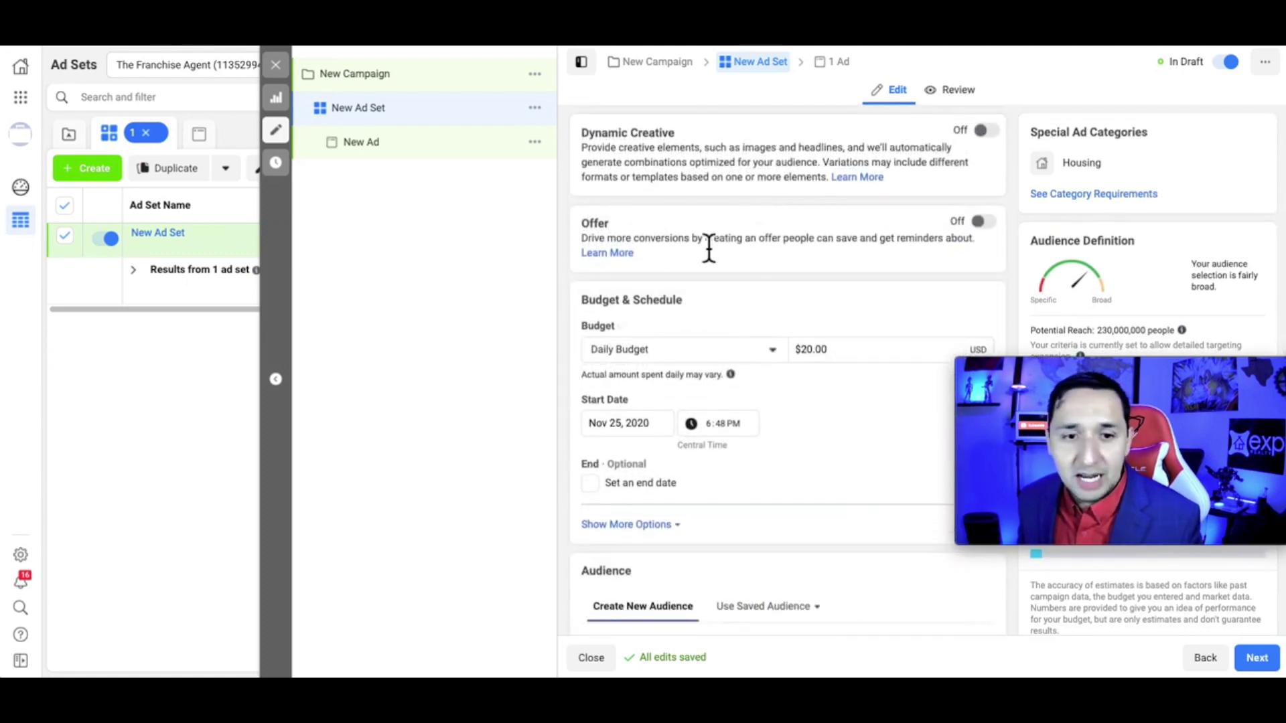
scroll(702, 323, down, 2)
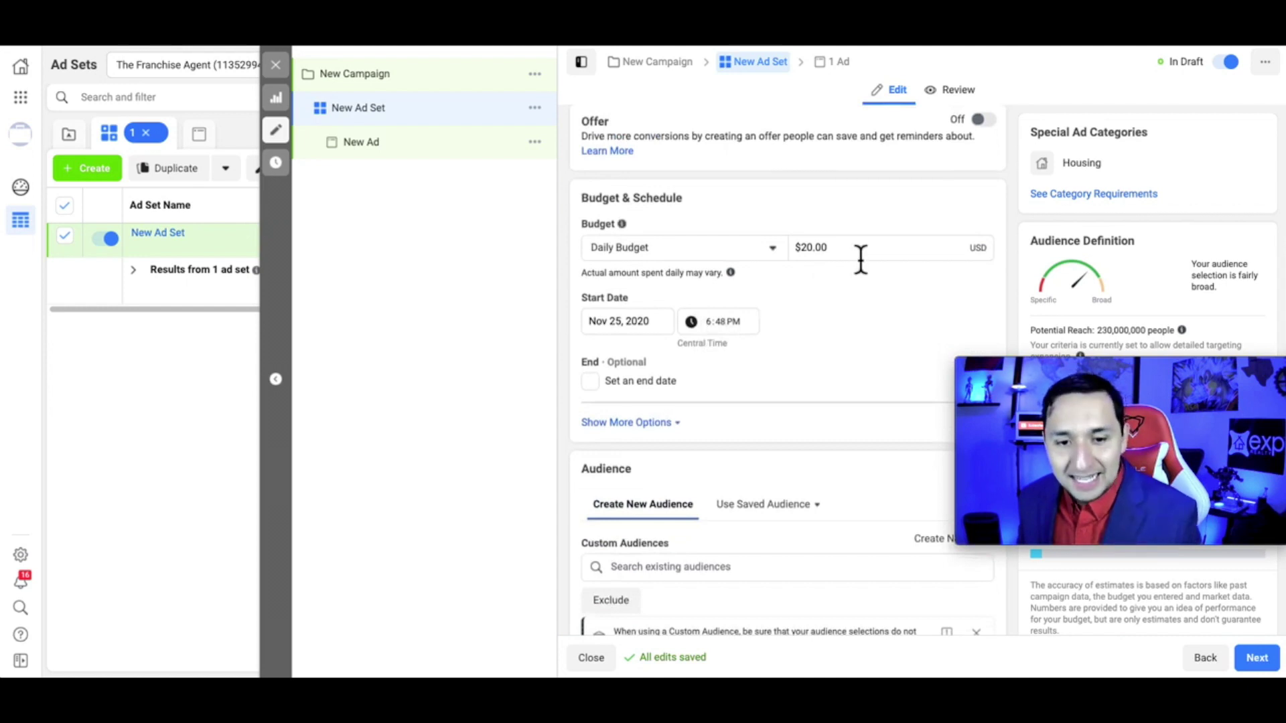
scroll(859, 252, down, 2)
scroll(861, 257, down, 4)
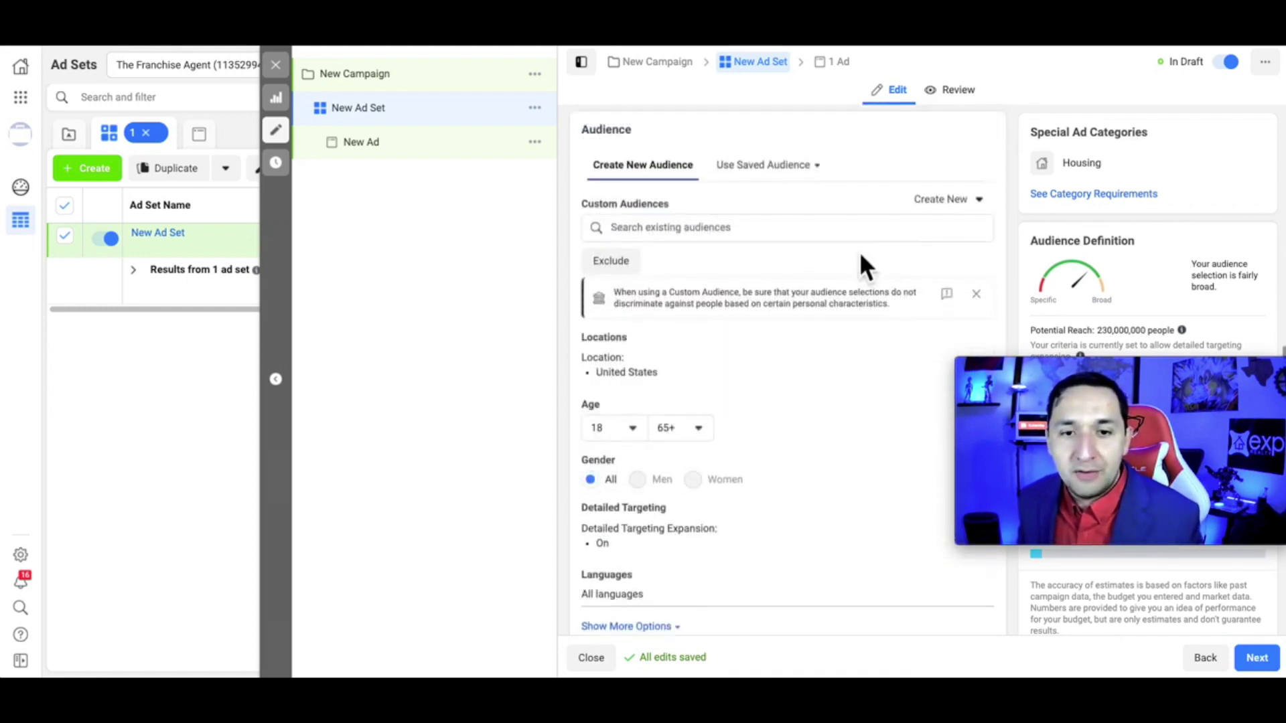
scroll(860, 267, down, 1)
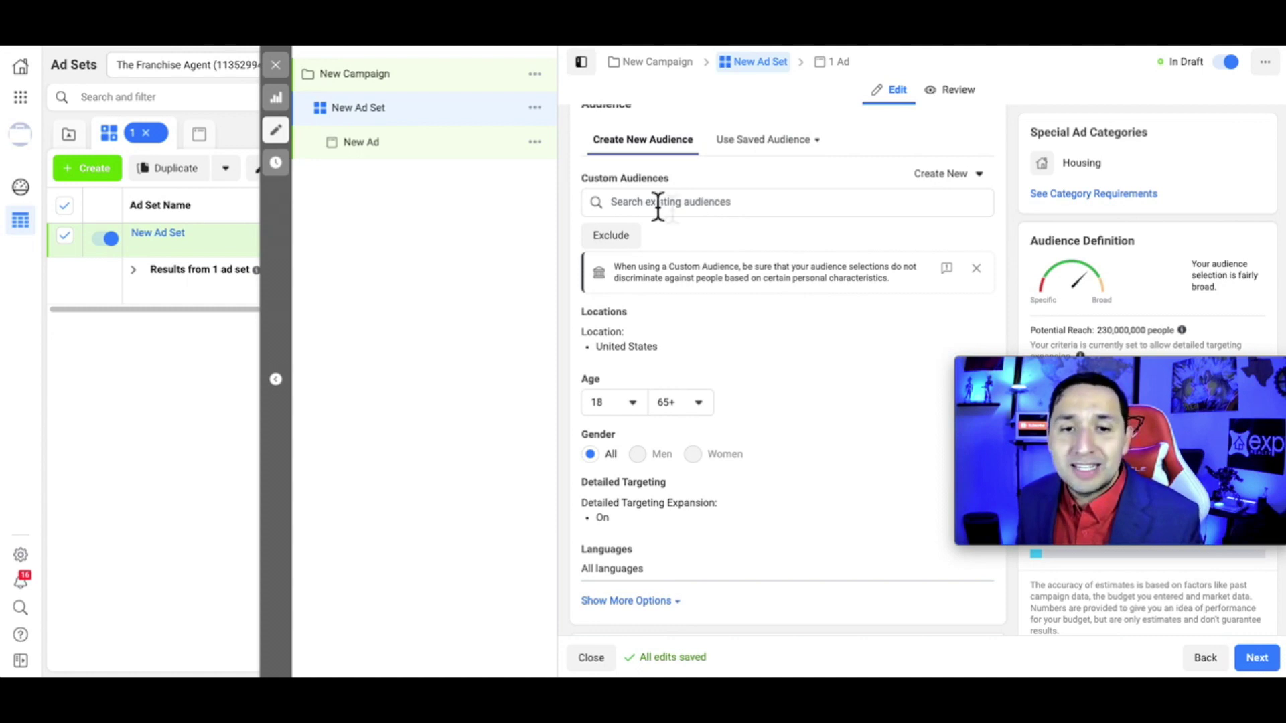
scroll(804, 348, down, 1)
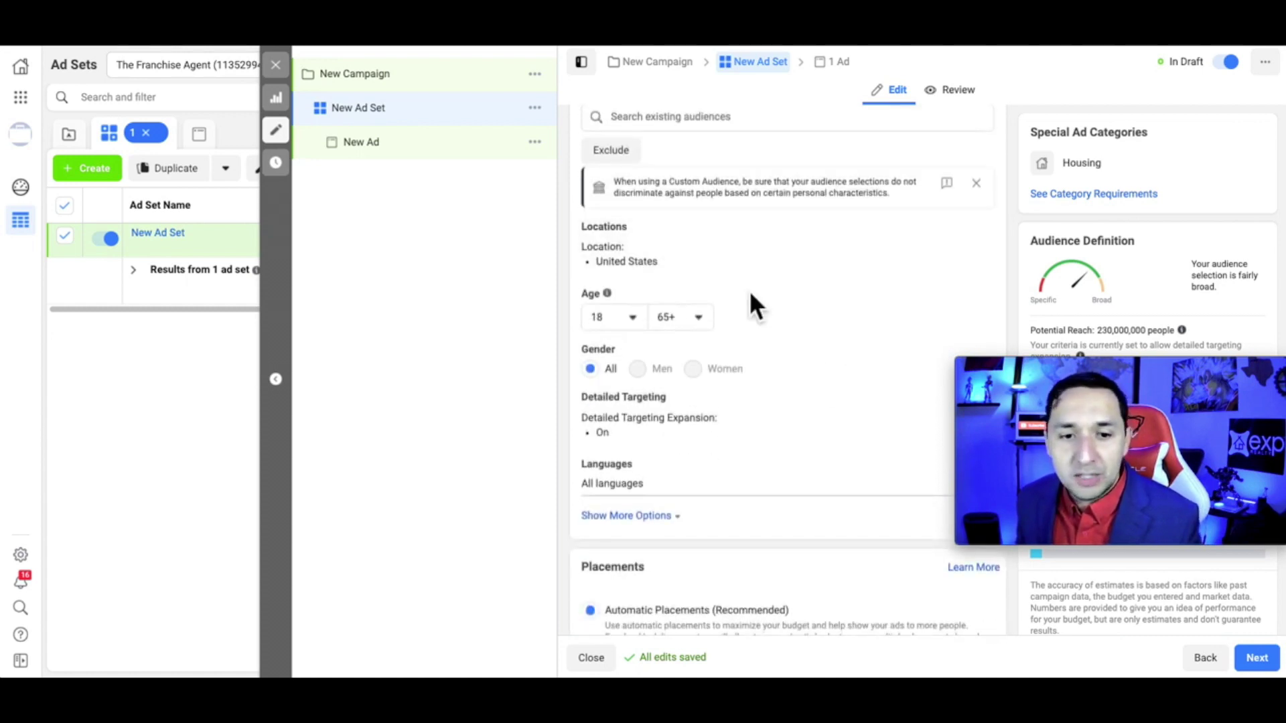
- Set the audience location to people living in Dallas, Texas, United States
click(974, 233)
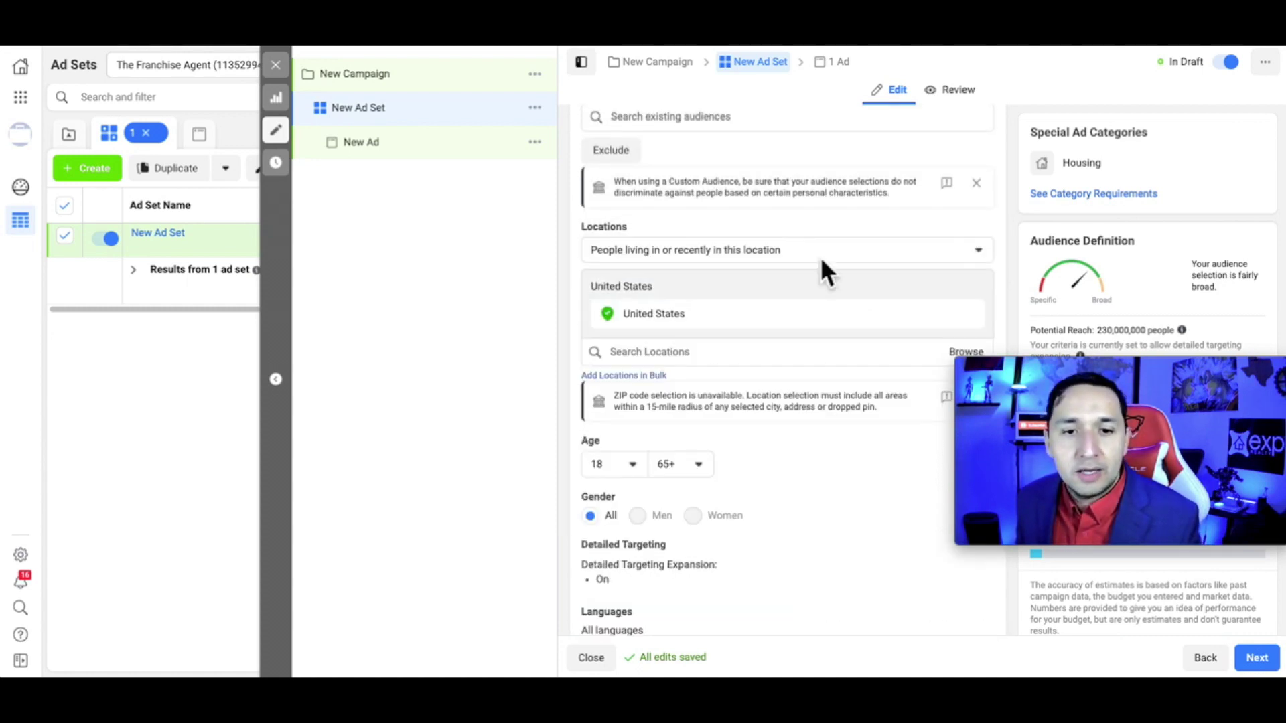
click(801, 255)
click(644, 338)
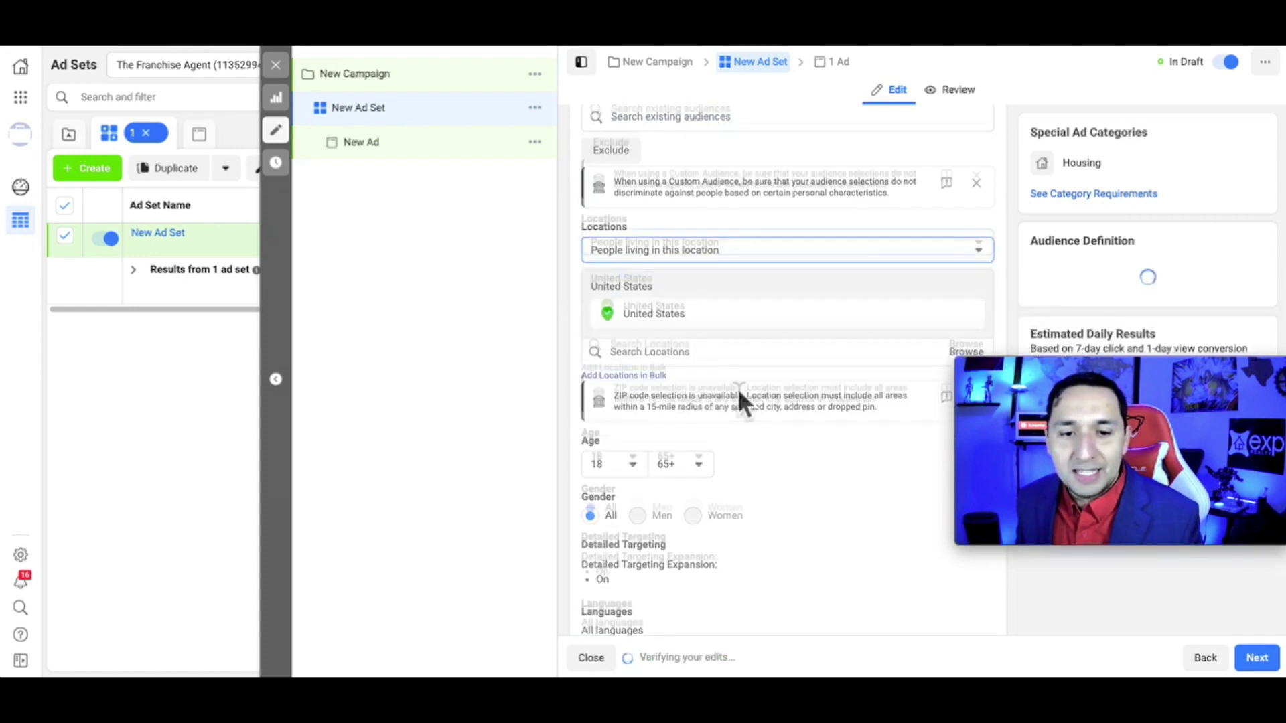
scroll(724, 362, down, 1)
click(662, 288)
text(dallas)
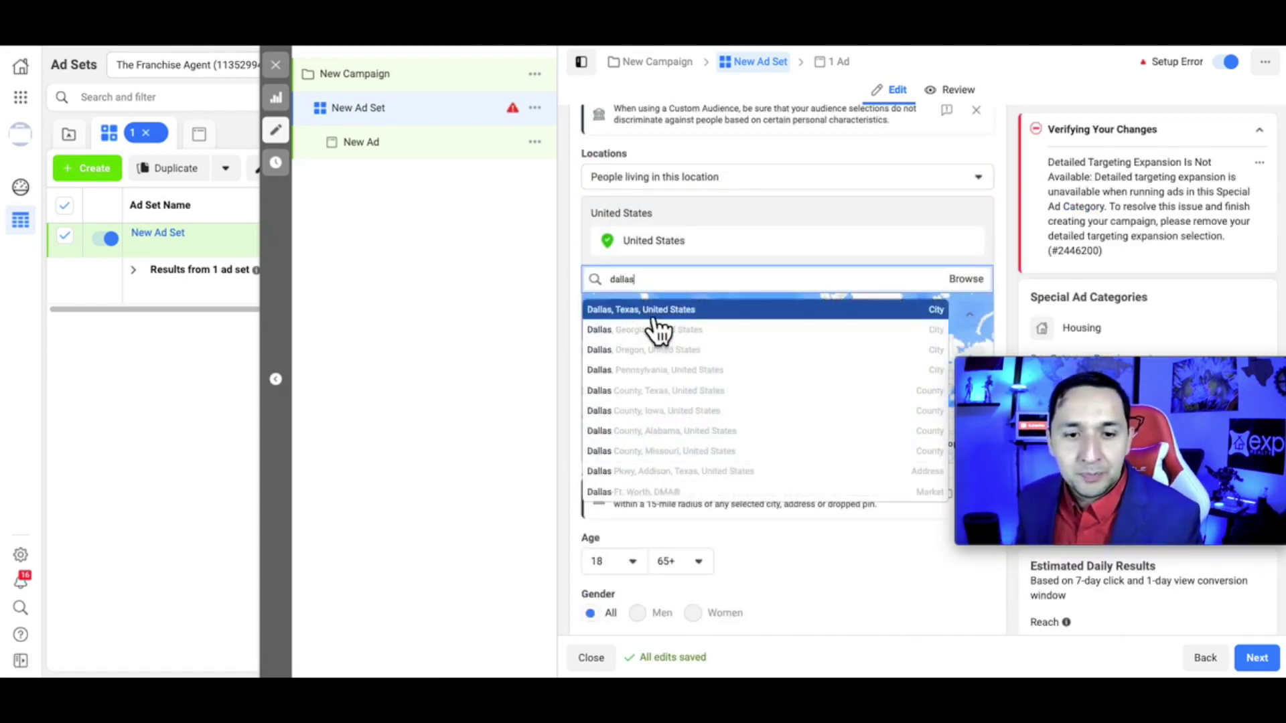
click(653, 313)
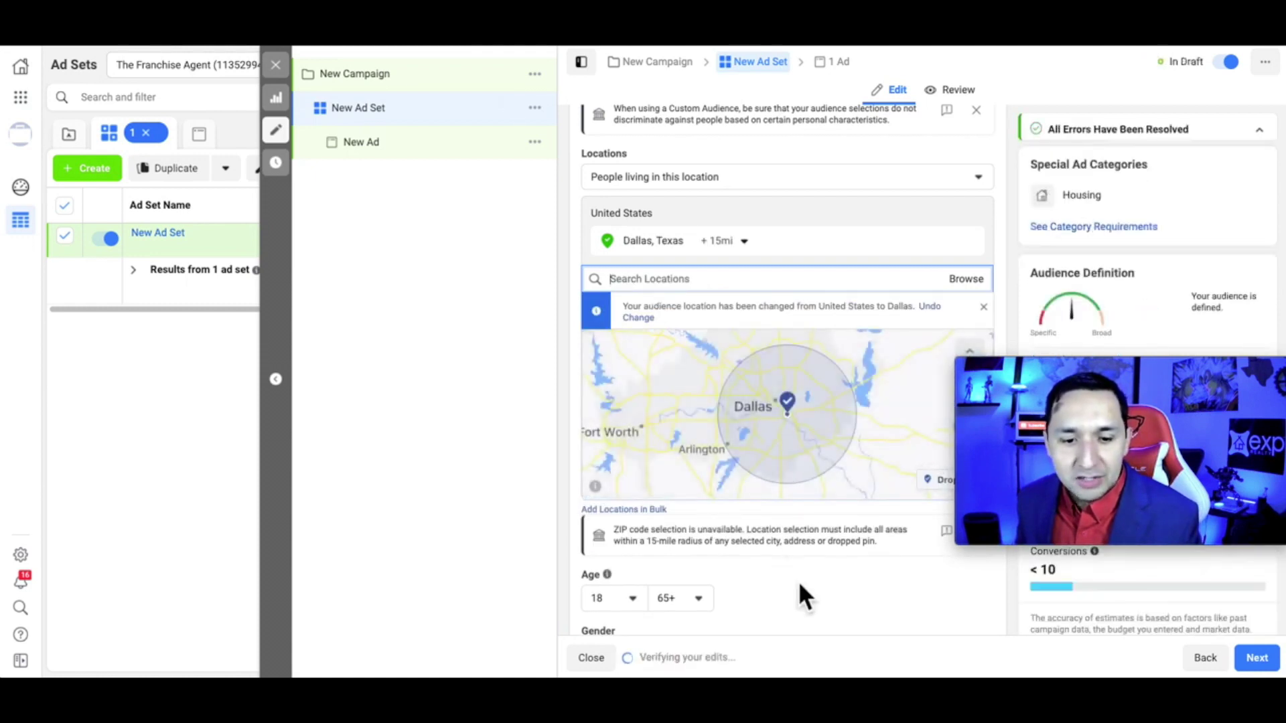
- Add the Zillow interest to the ad set's detailed targeting
scroll(798, 581, down, 4)
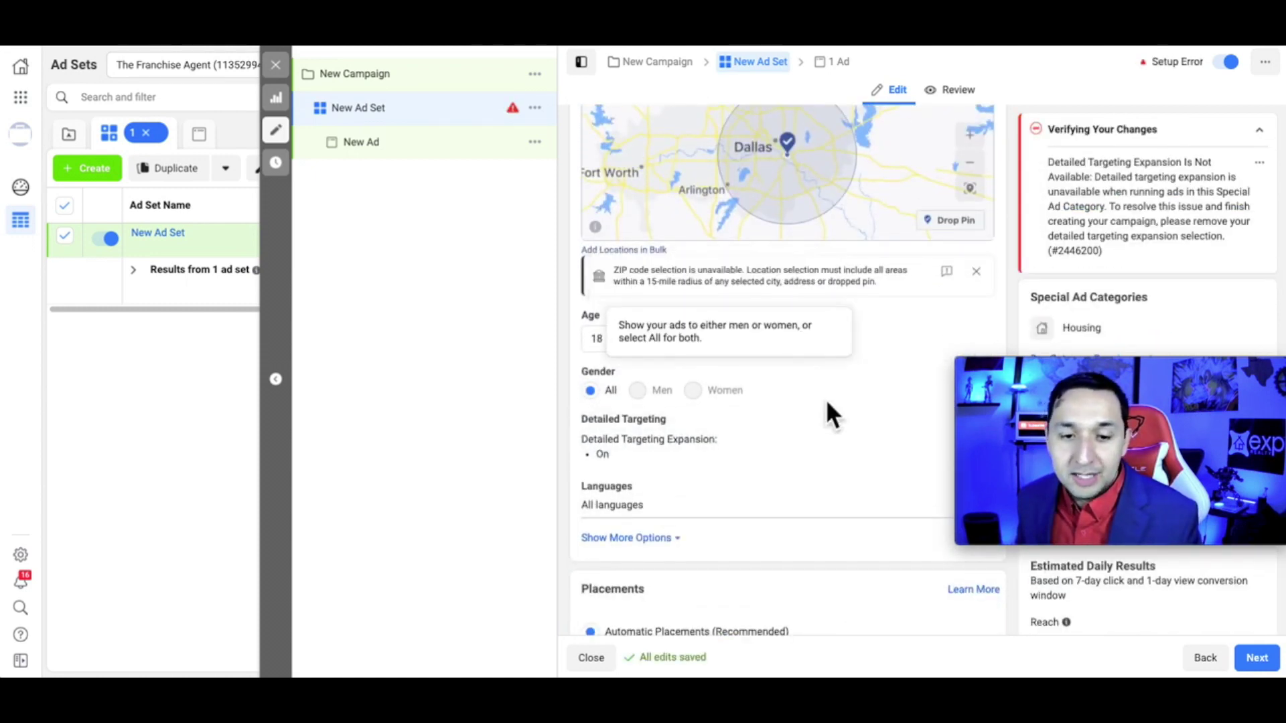
scroll(827, 409, down, 1)
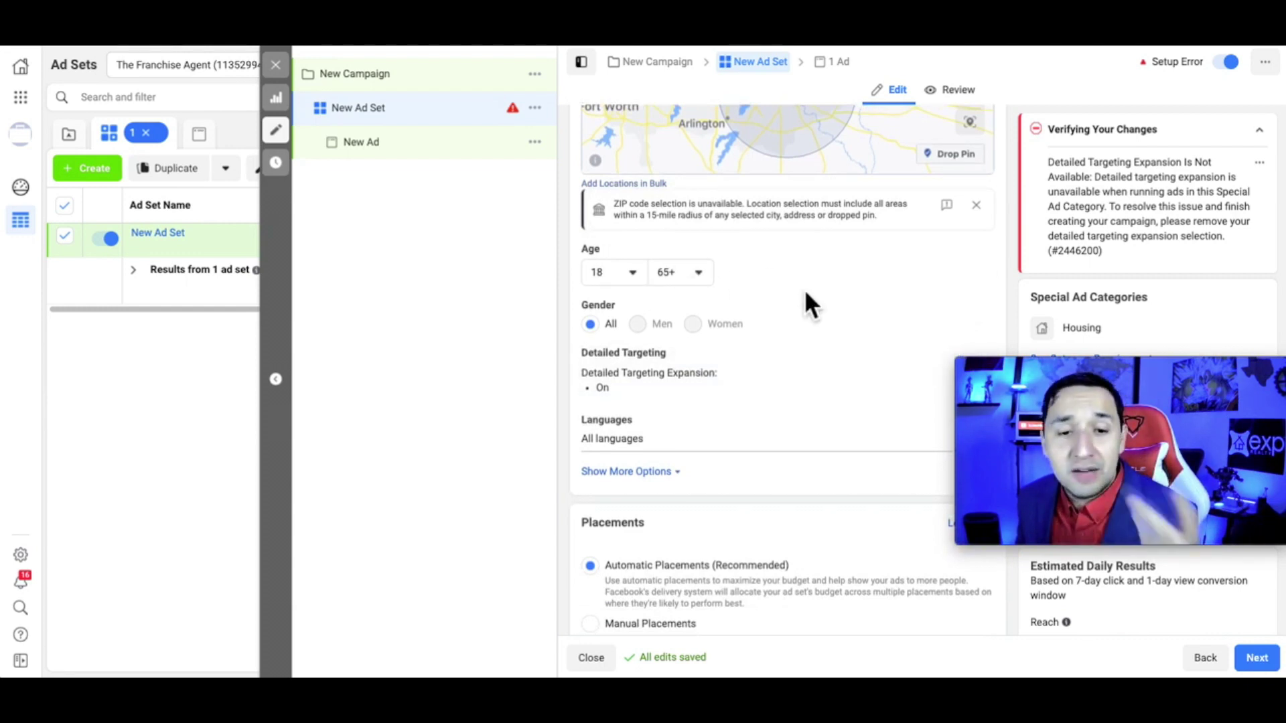
scroll(805, 293, down, 3)
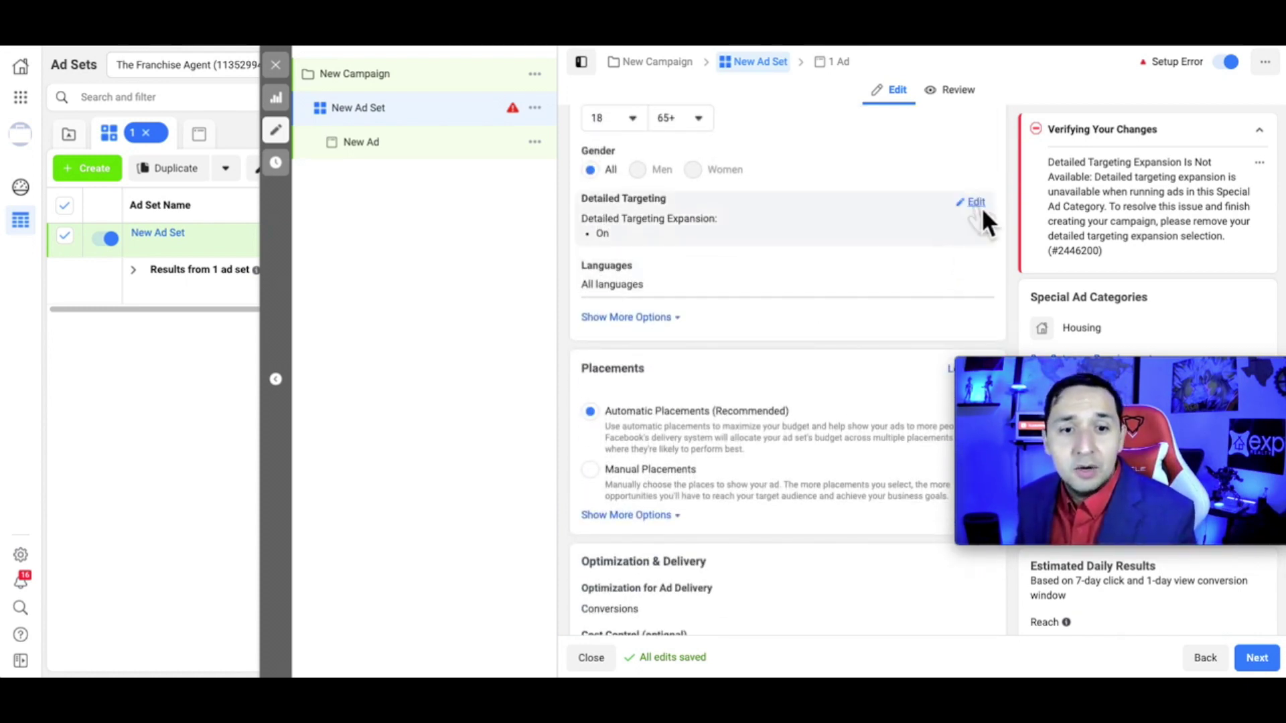
click(976, 202)
click(817, 240)
text(zillow)
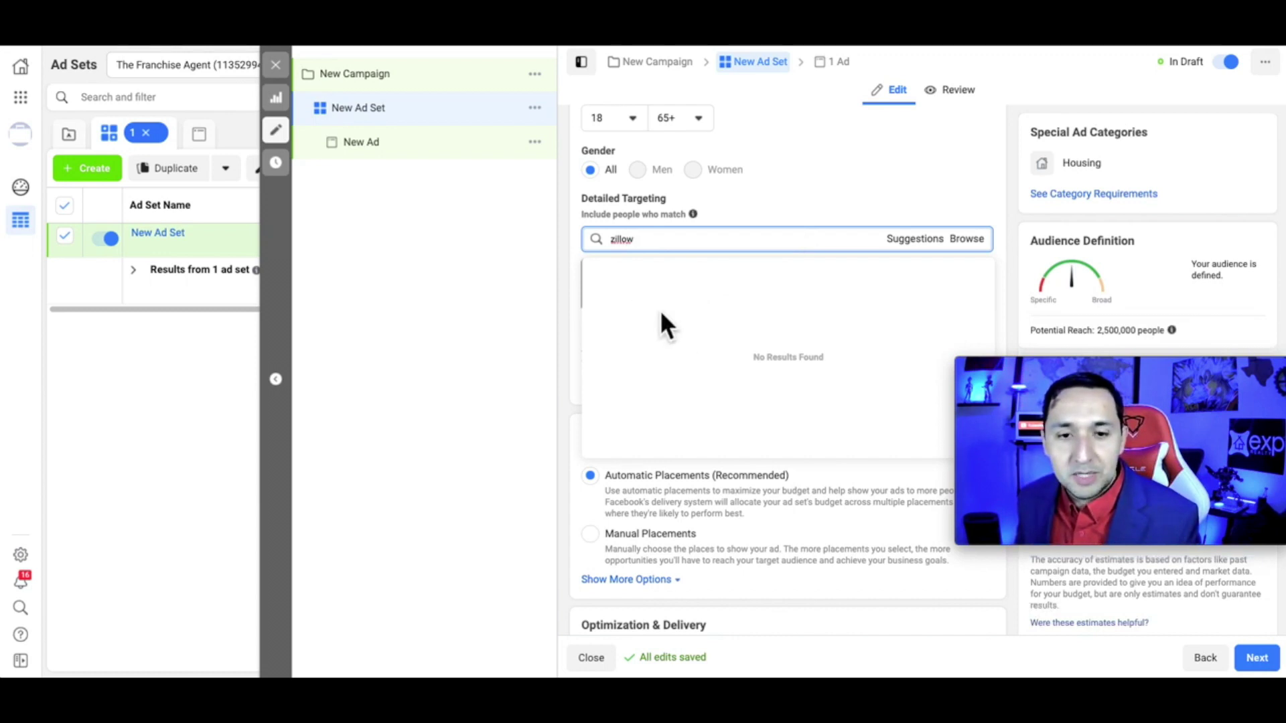
click(613, 274)
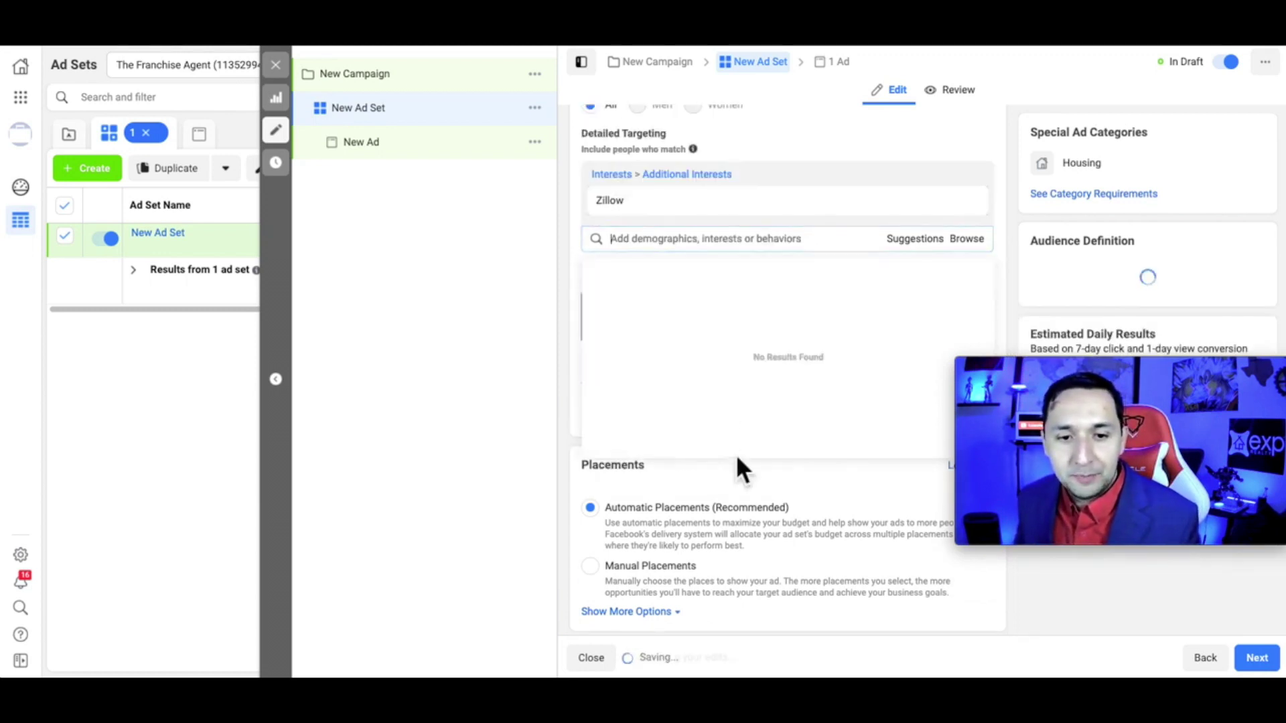
- Switch the ad set to manual placements and exclude the Instagram, Audience Network and Messenger platforms
scroll(737, 457, down, 2)
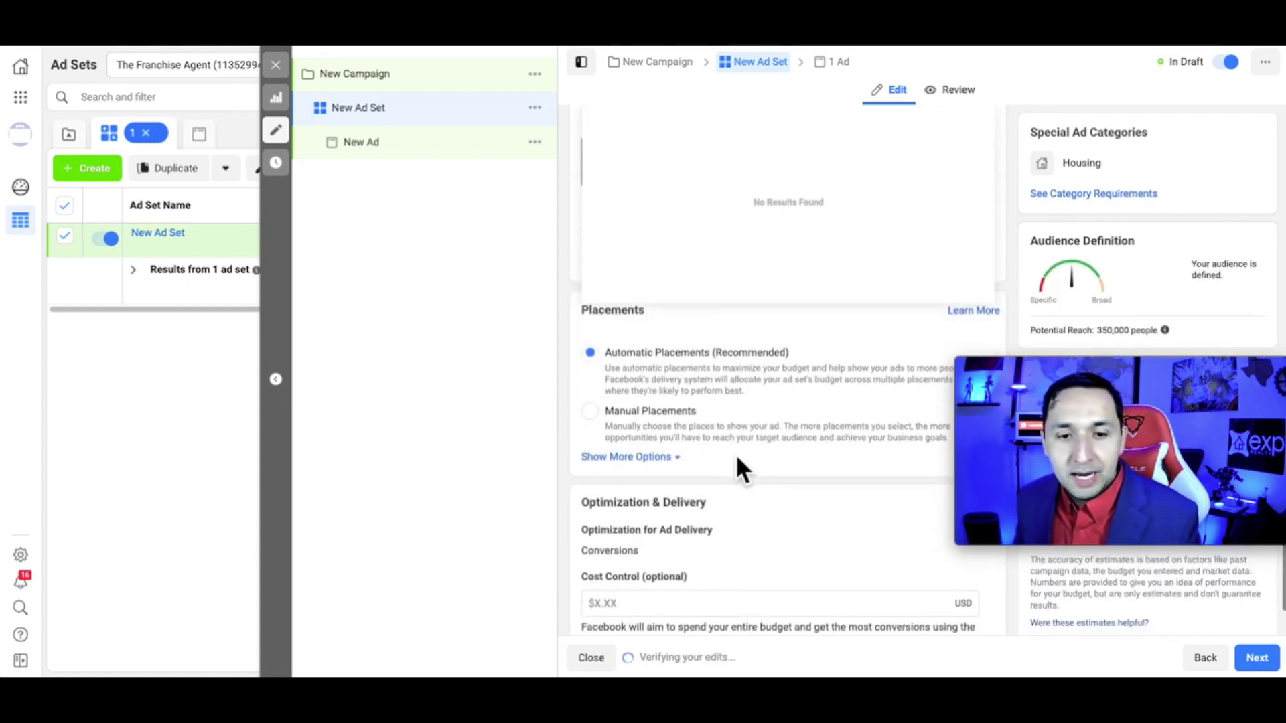
click(635, 415)
scroll(638, 417, down, 3)
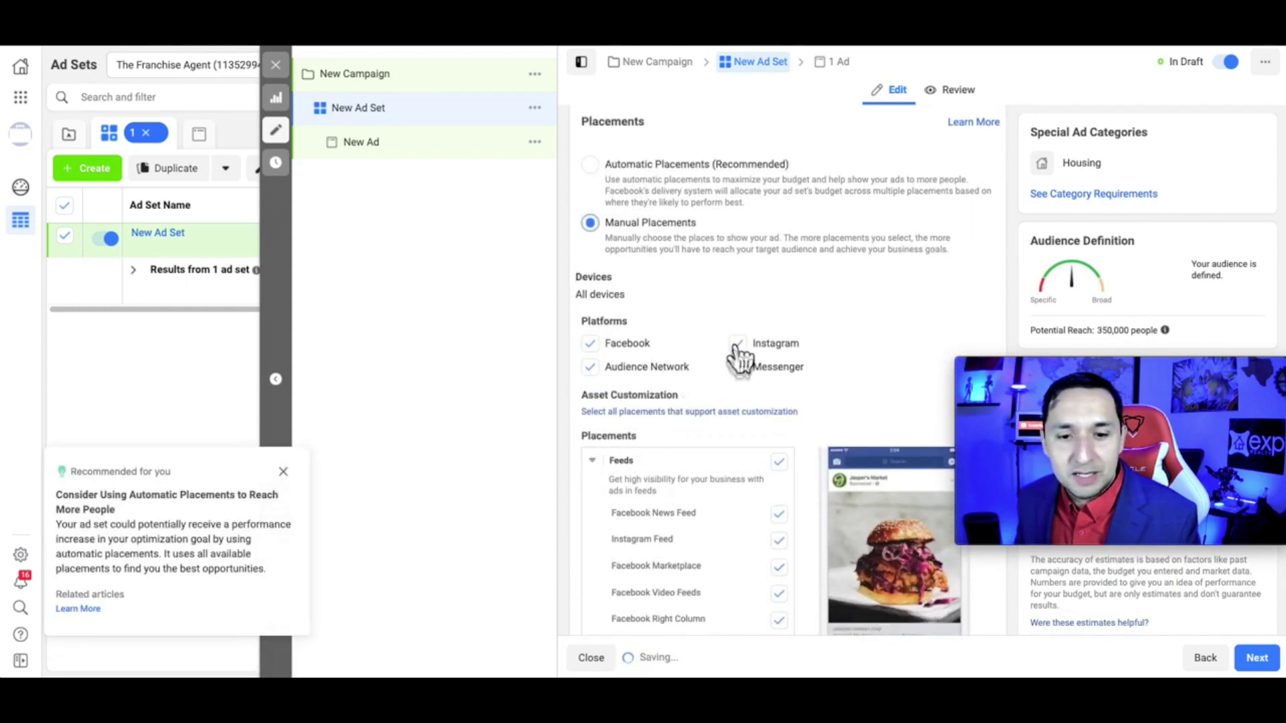
click(738, 346)
click(591, 367)
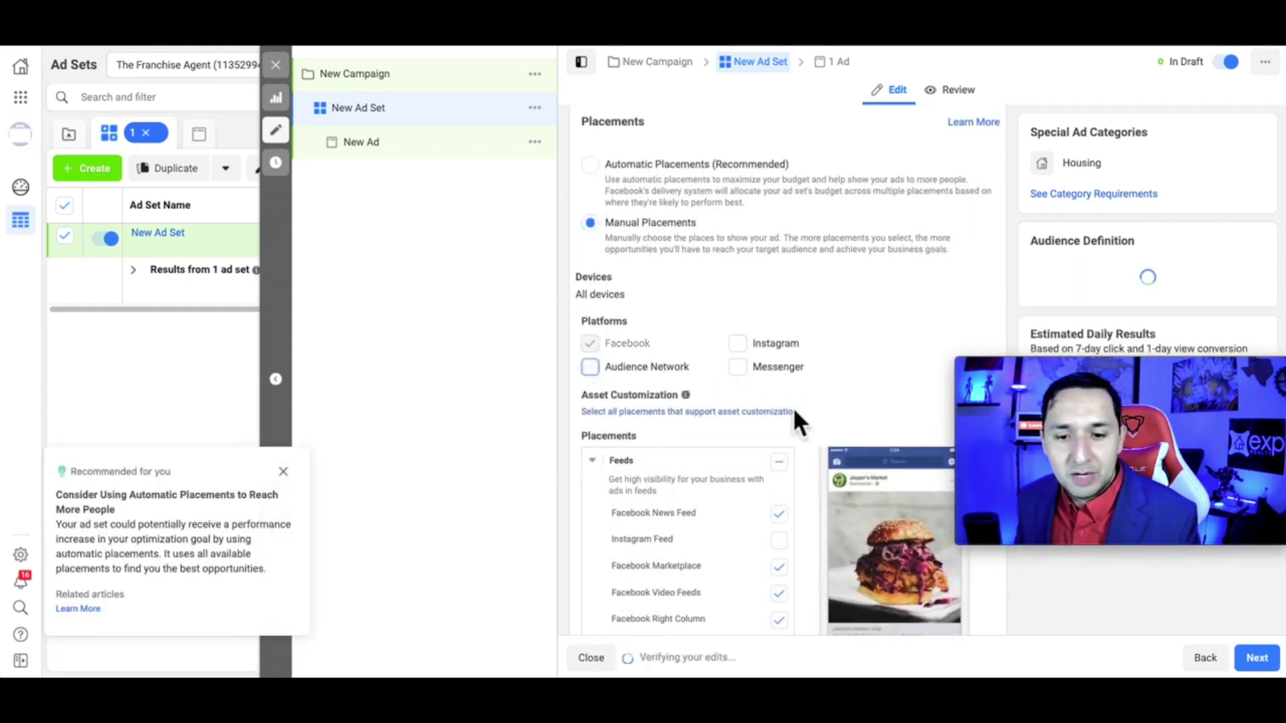
- Remove Marketplace, Video Feeds, Right Column and Groups Feed from the feed placements, keeping only Facebook News Feed
scroll(790, 428, down, 2)
click(779, 427)
click(779, 455)
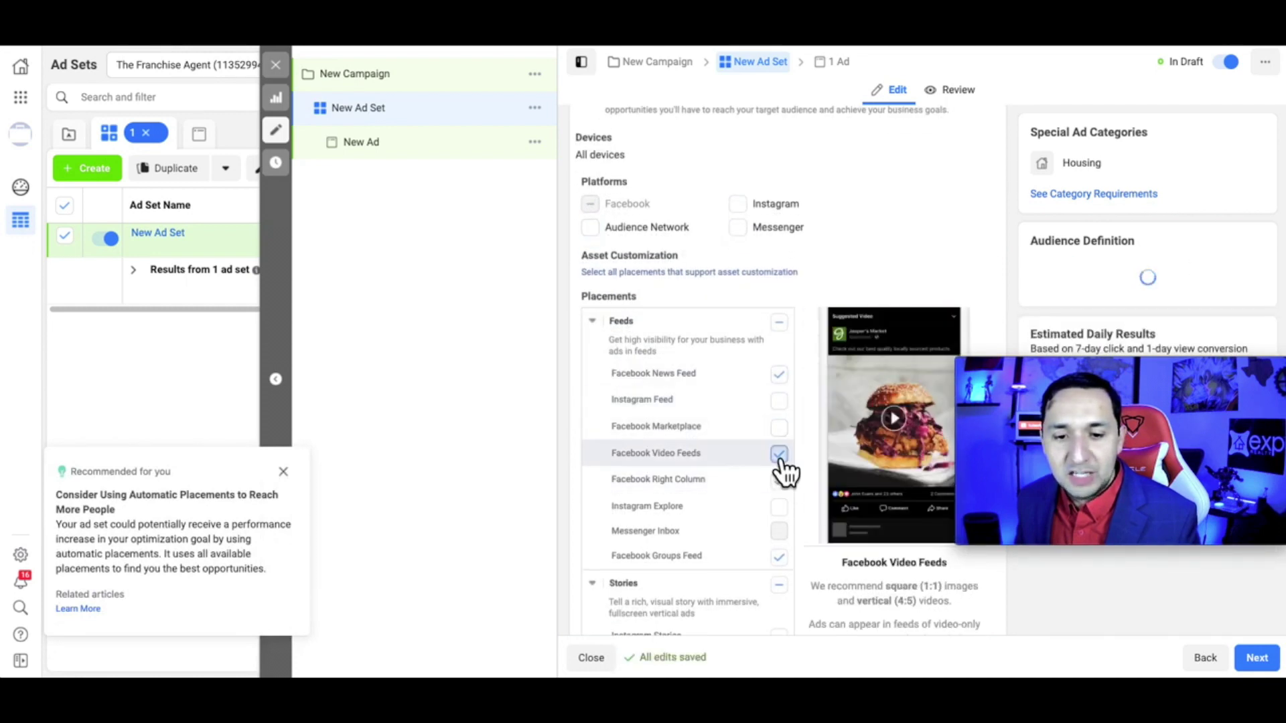
click(779, 557)
- Exclude the remaining Stories, In-Stream, Search and In-Article placements from the ad set
scroll(781, 570, down, 1)
scroll(781, 570, down, 3)
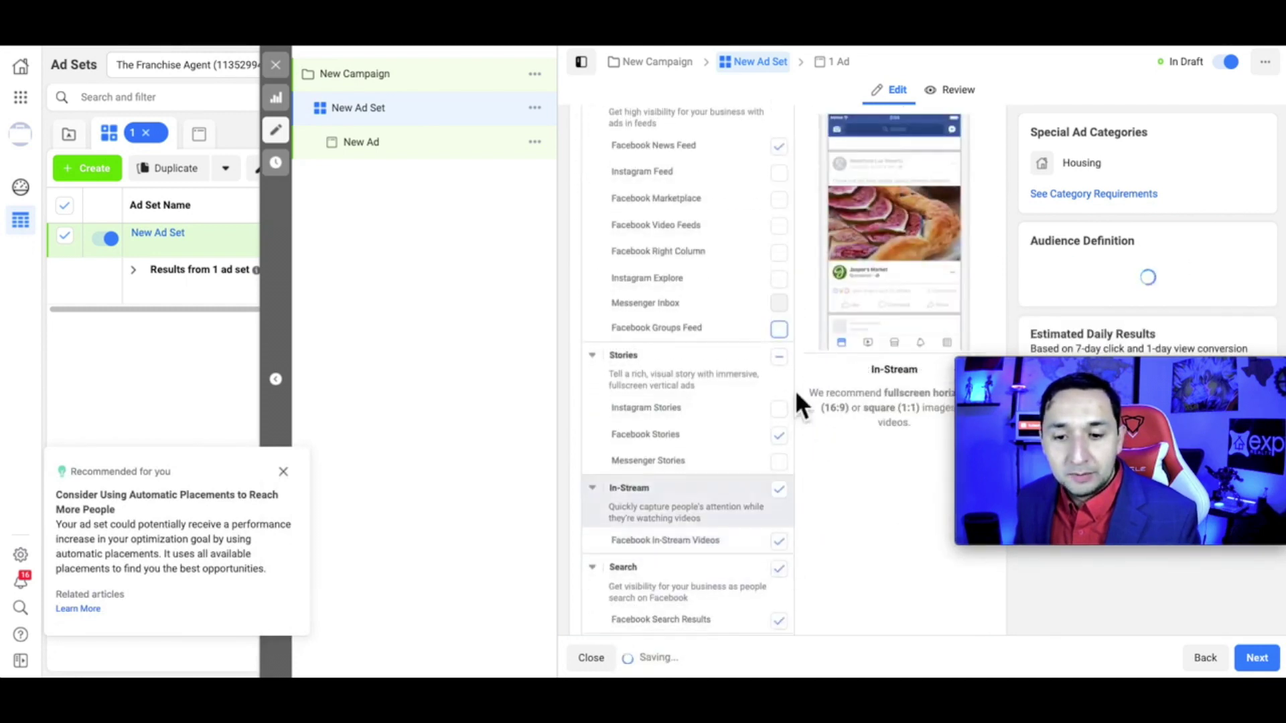
click(779, 436)
click(779, 490)
scroll(781, 503, down, 3)
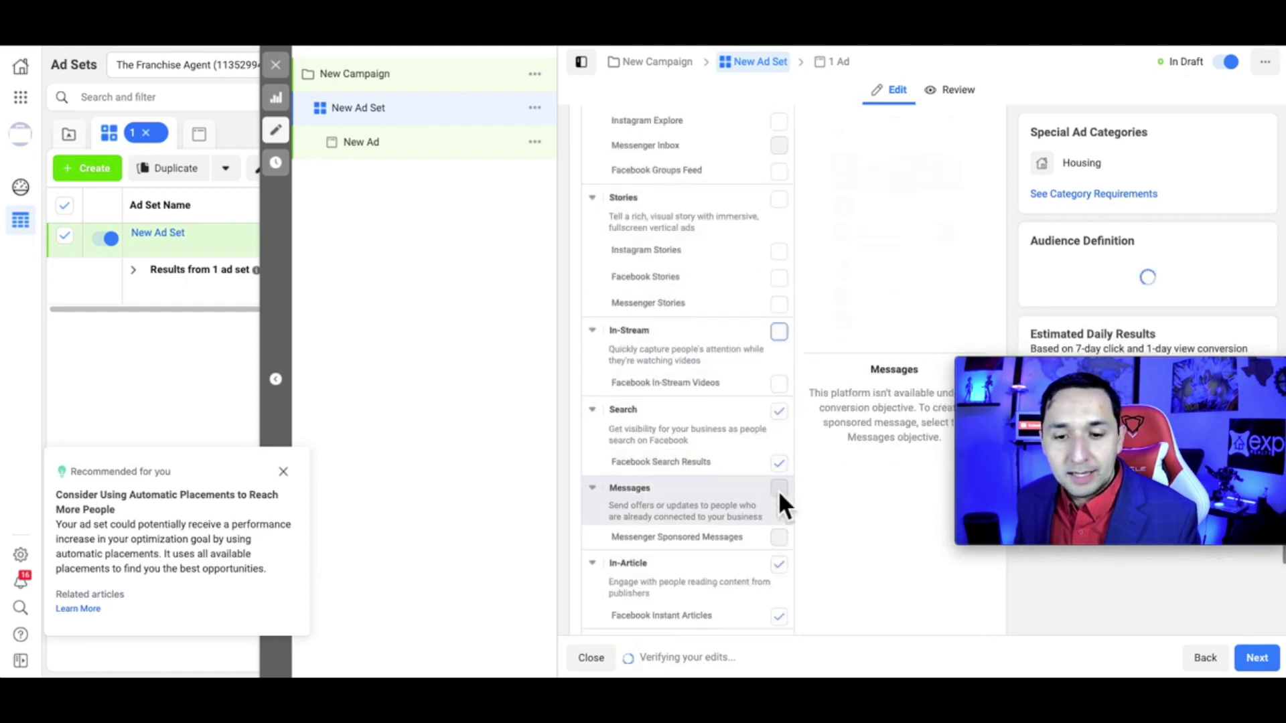
click(780, 385)
click(779, 539)
scroll(781, 543, down, 7)
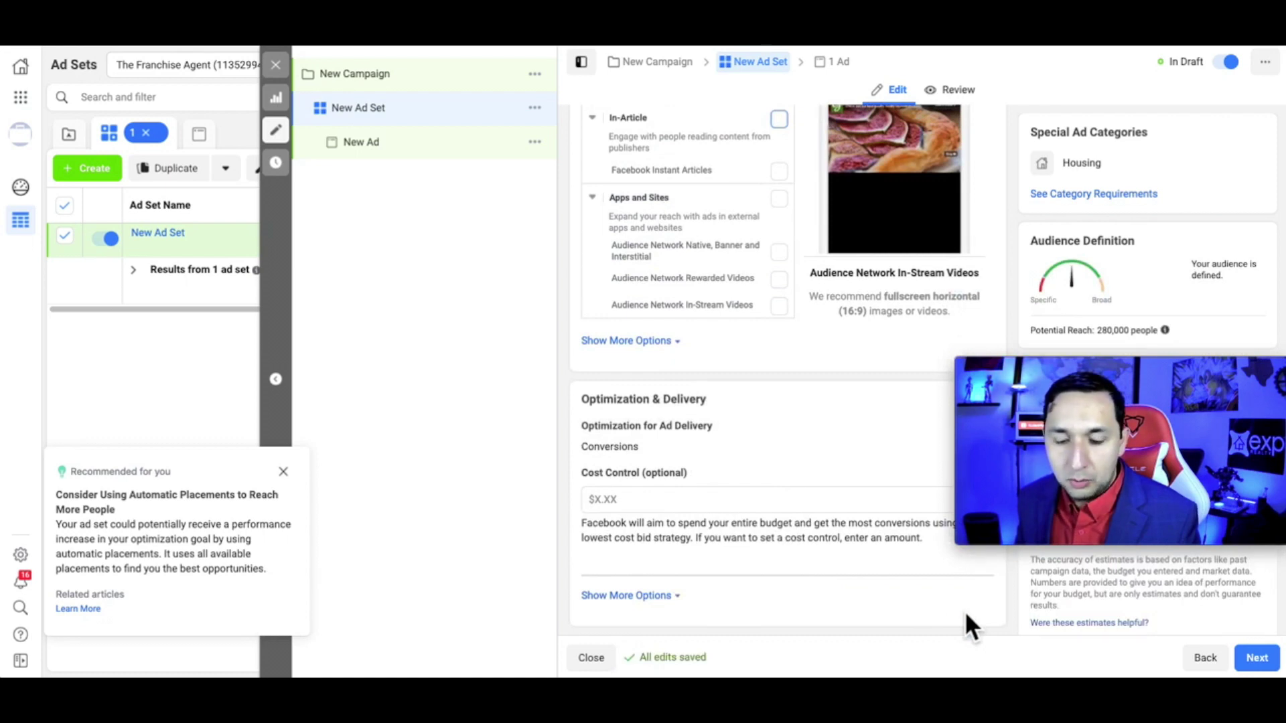
- Continue to the new ad and add the account image IMG_4451.jpg as its media
click(1274, 662)
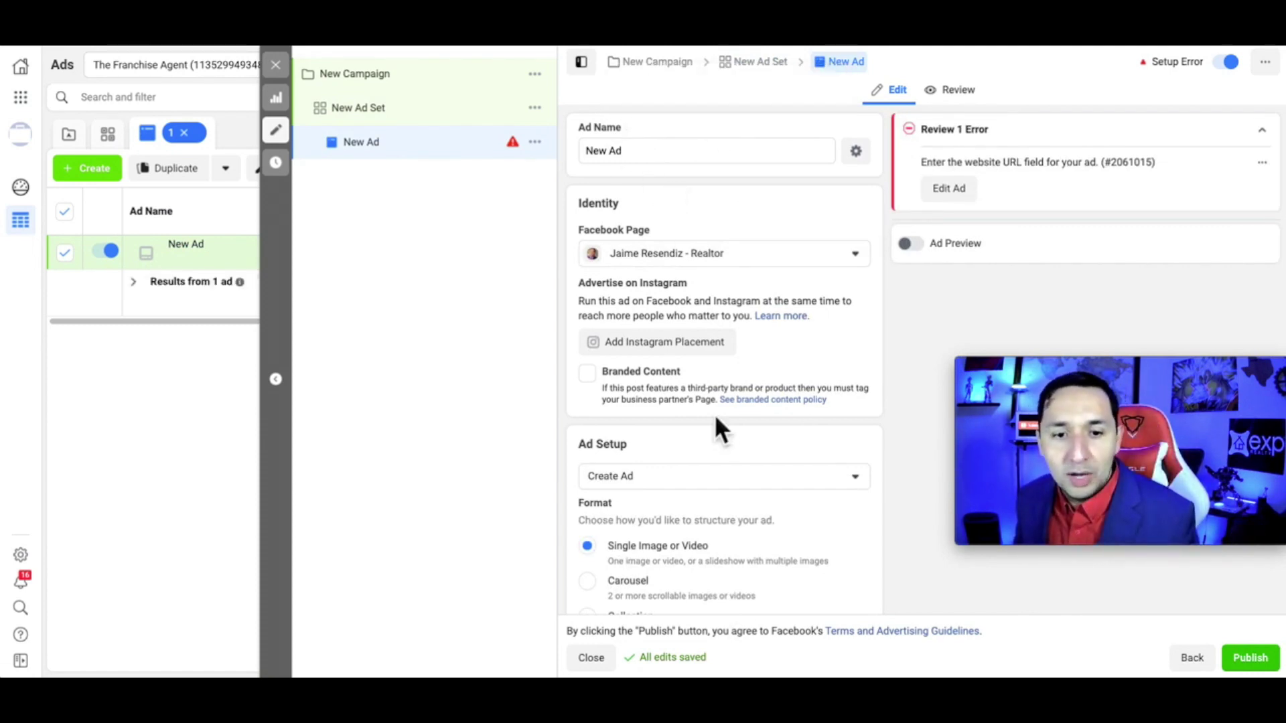
scroll(714, 415, down, 5)
scroll(714, 416, down, 5)
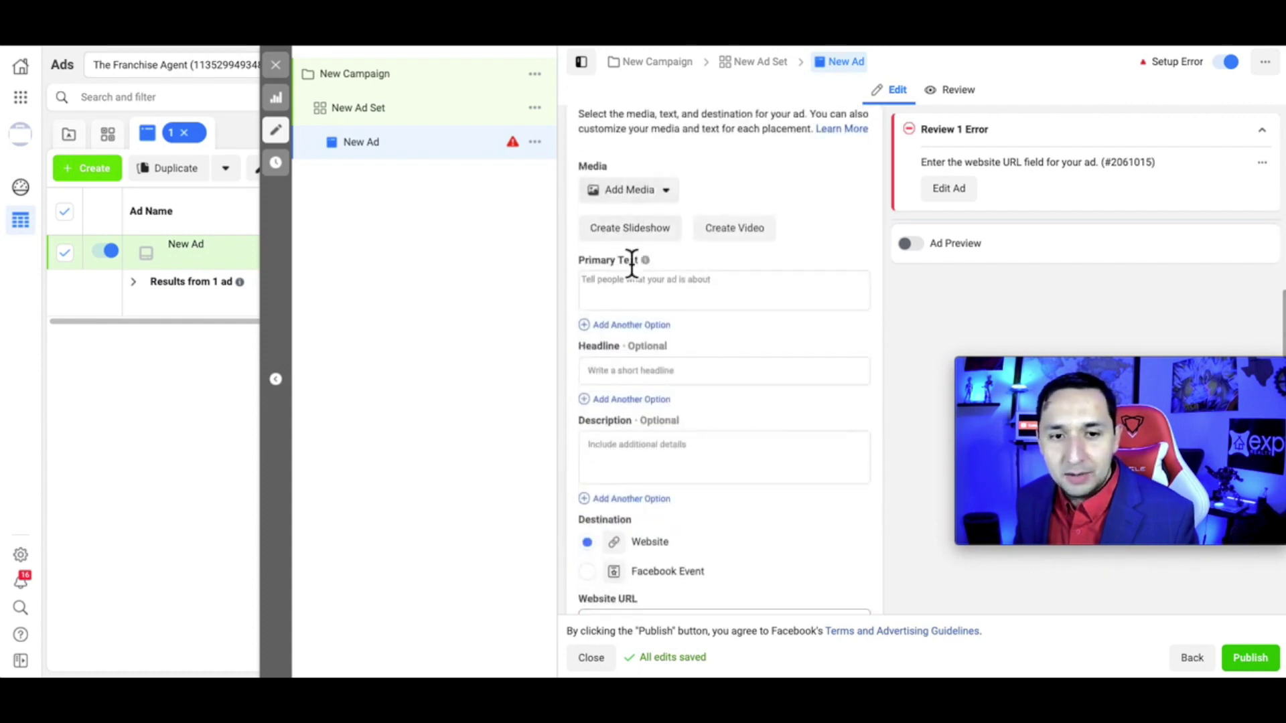
click(626, 192)
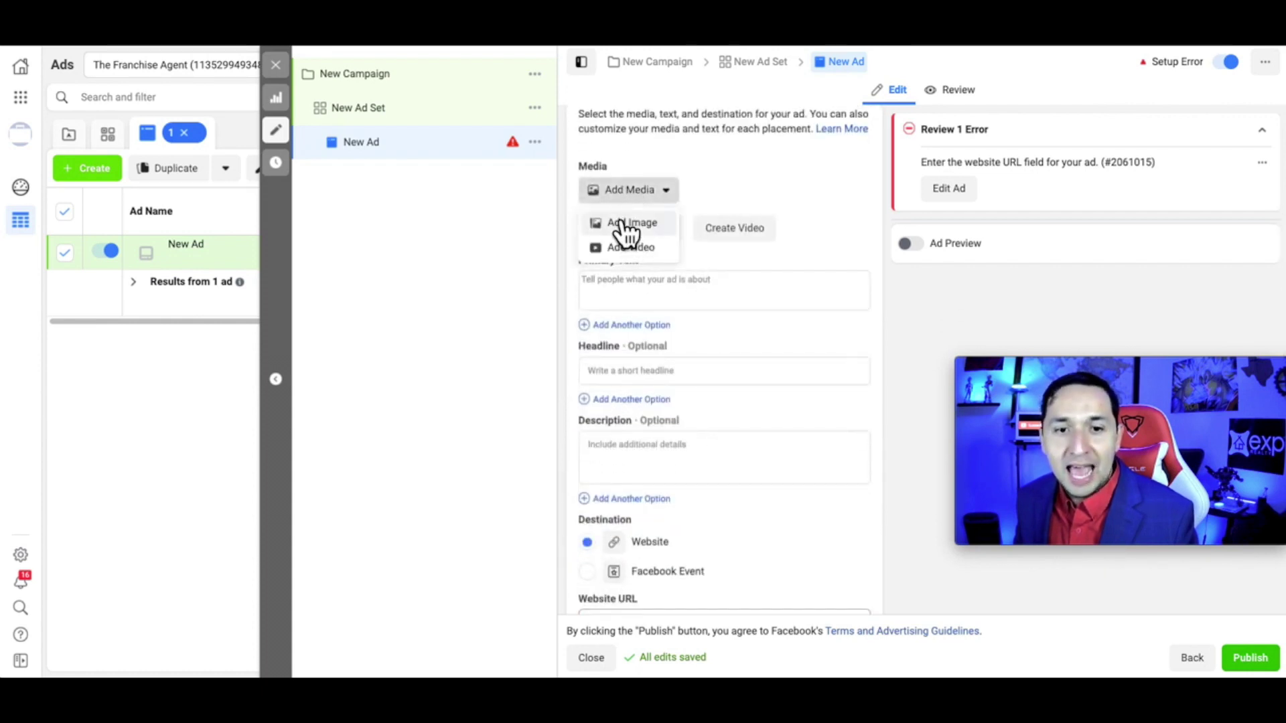
click(625, 227)
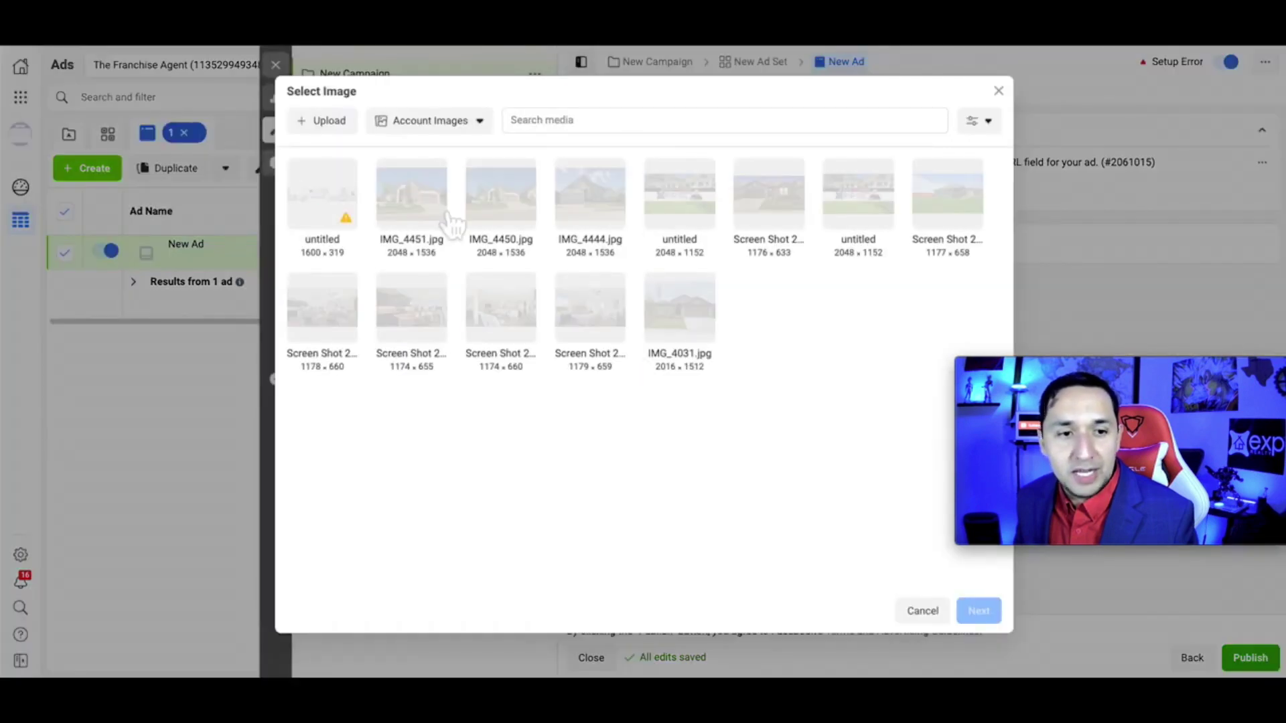
click(436, 221)
click(979, 610)
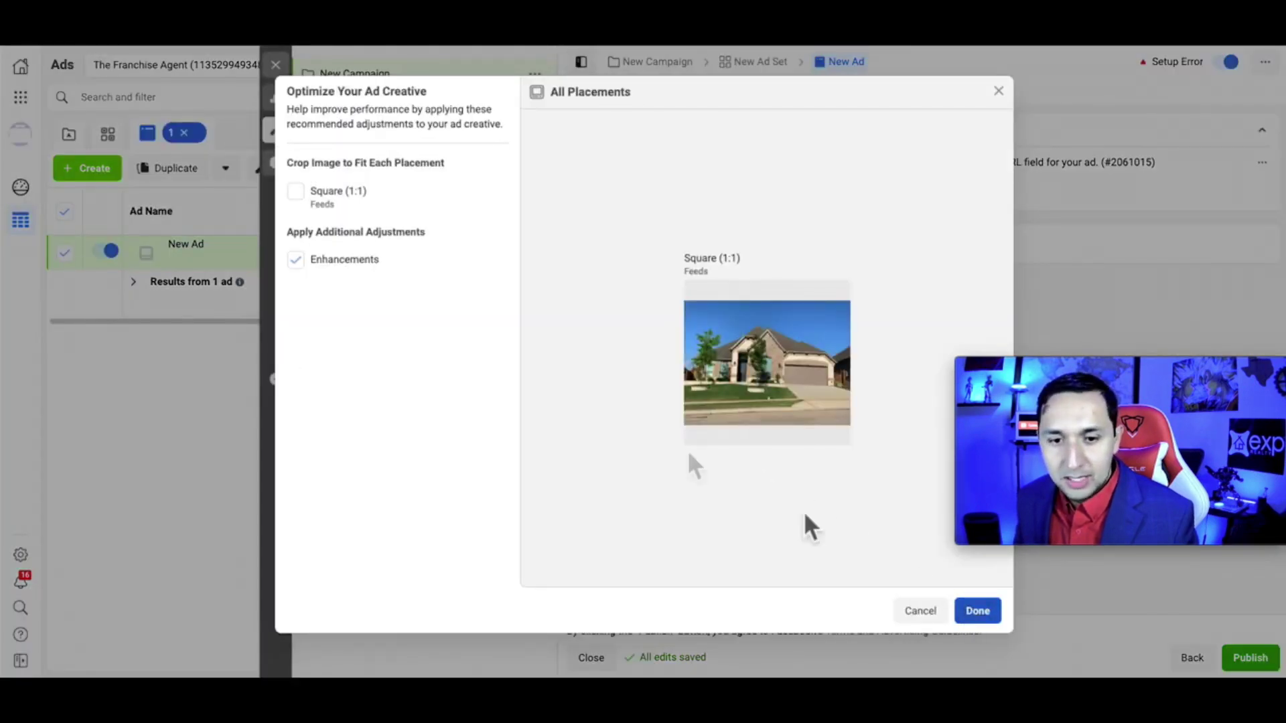
scroll(634, 420, up, 5)
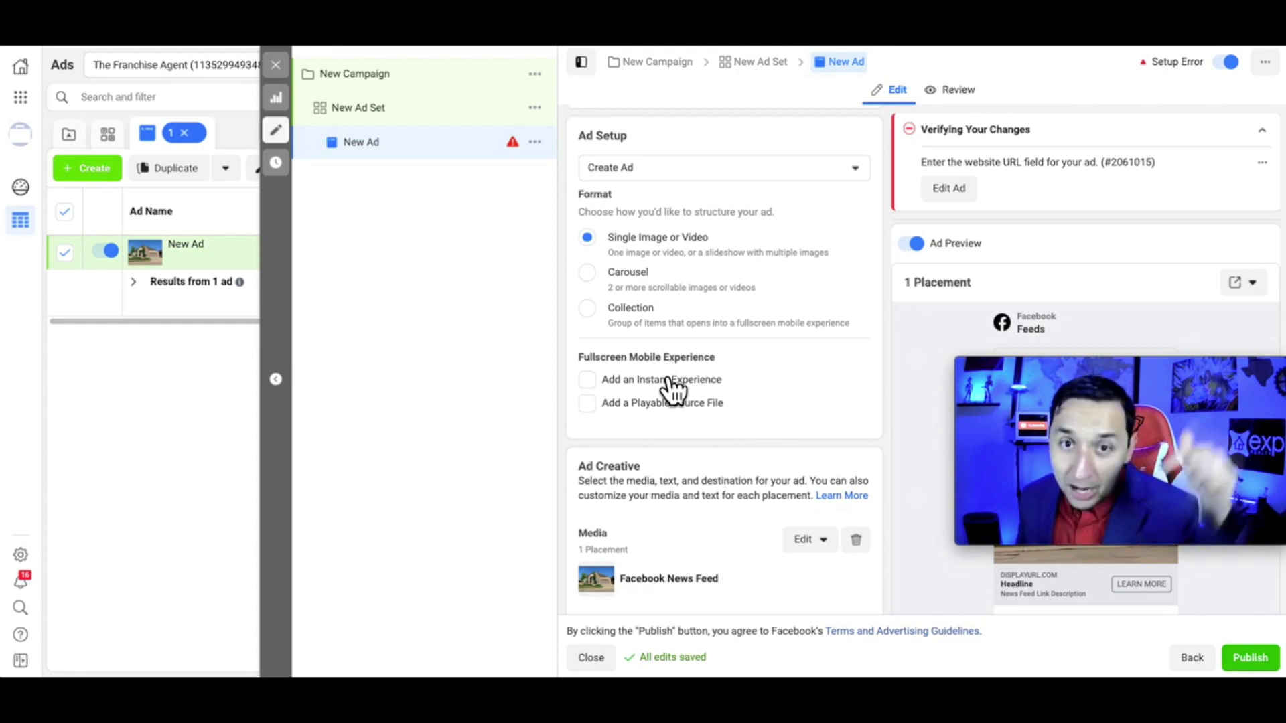
- Write "This is an ad..." as the ad's primary text
scroll(668, 381, down, 5)
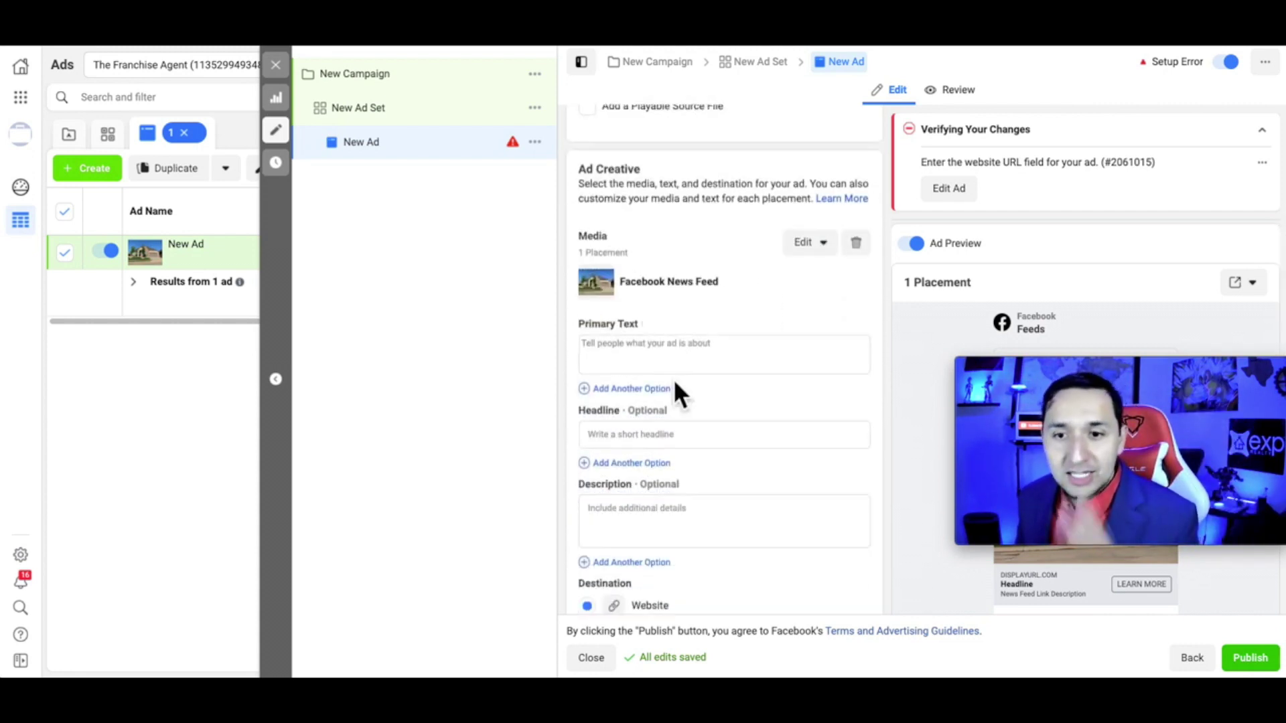
click(637, 362)
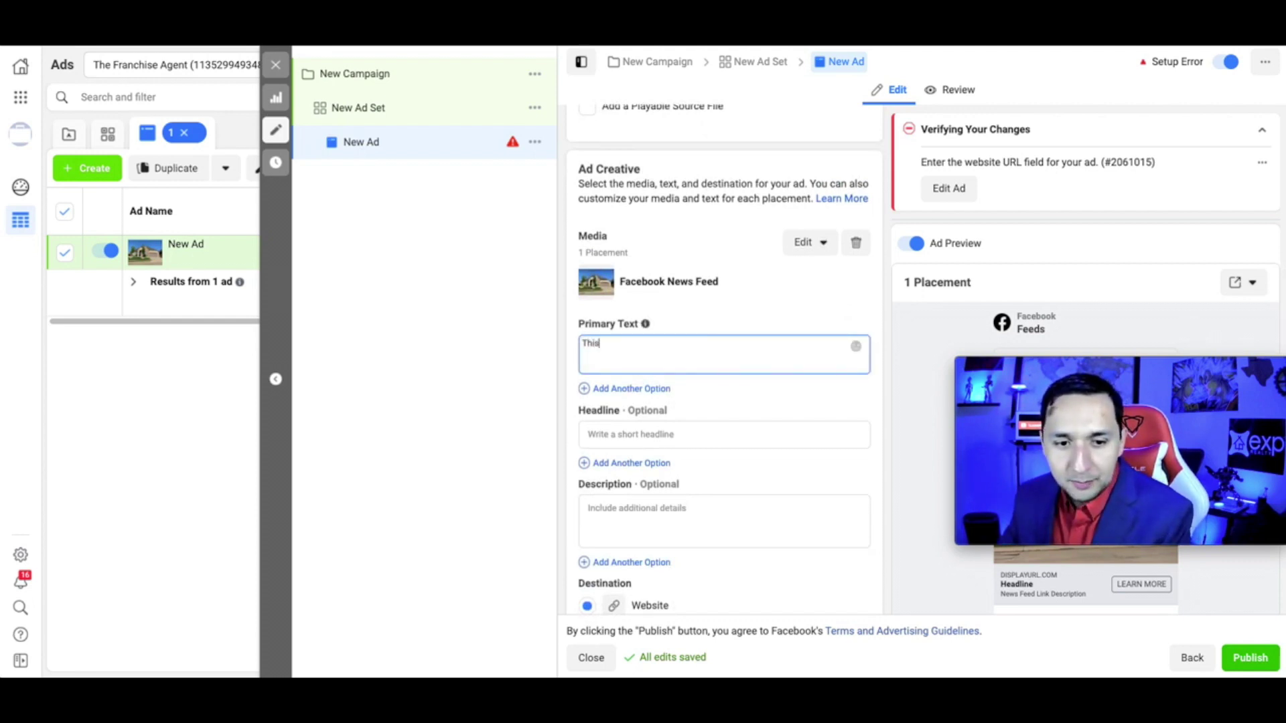
text(This is an ad)
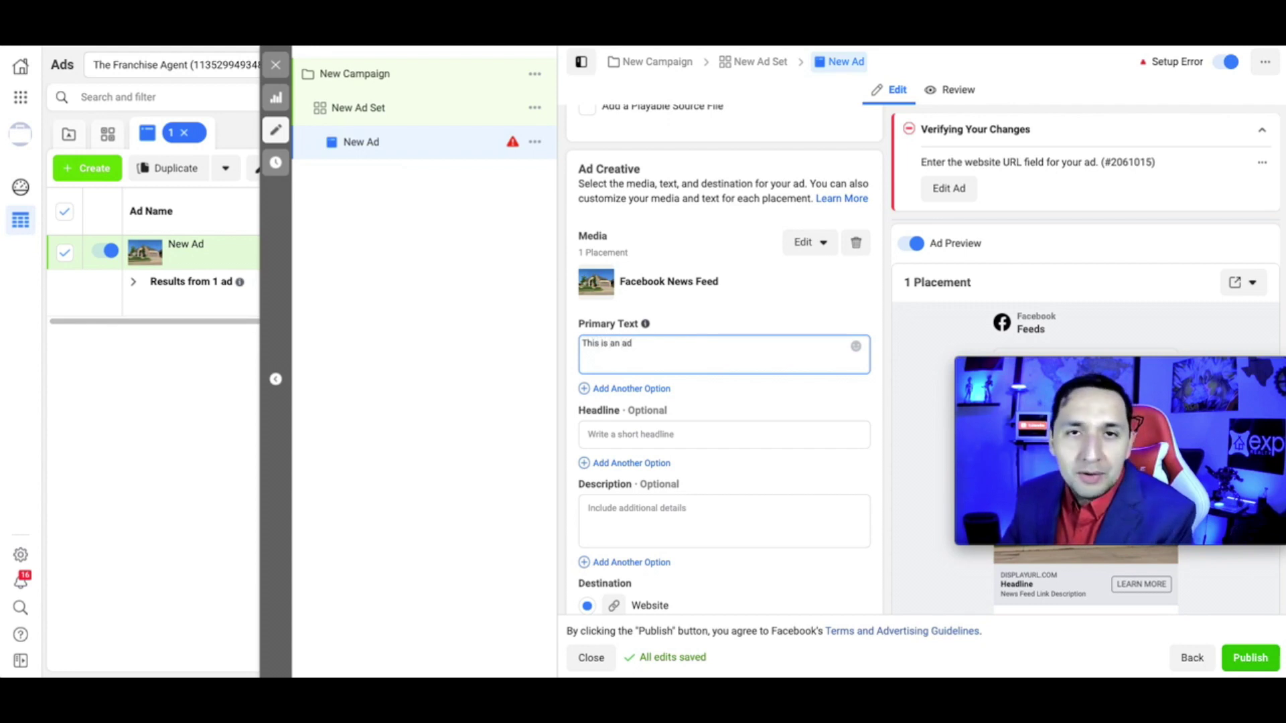
text(...)
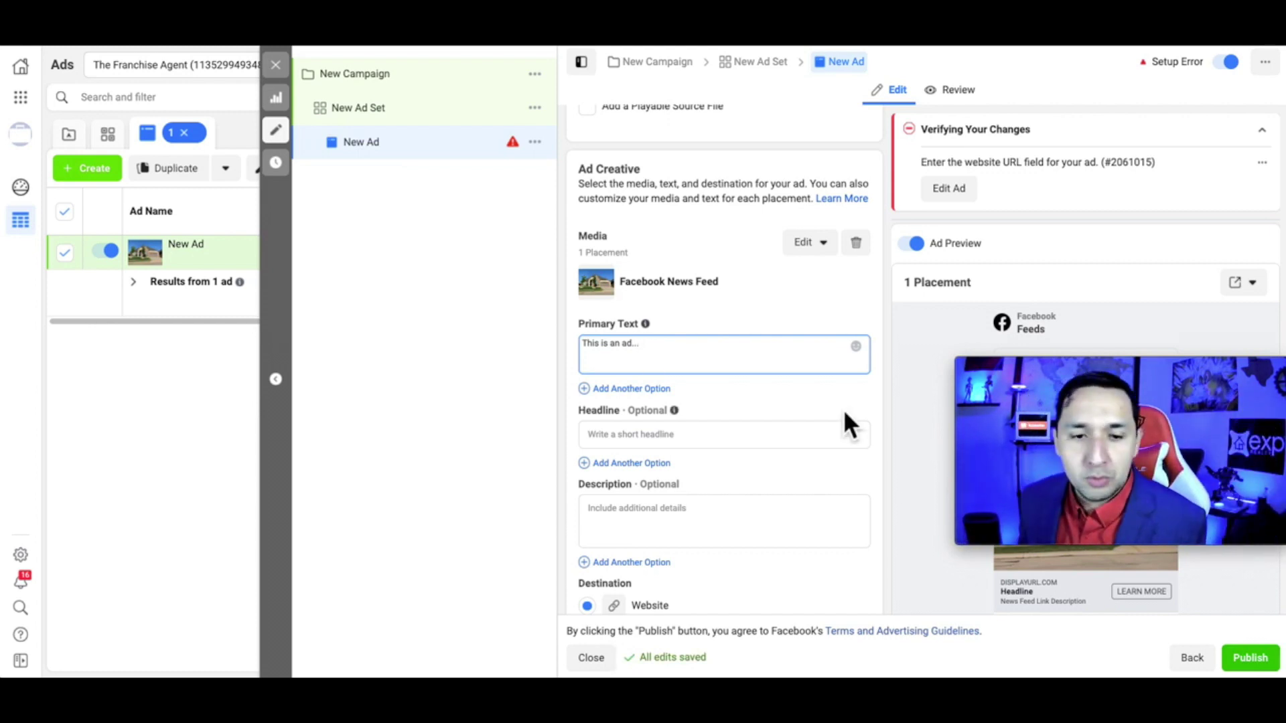
- Give the ad the headline "Headline" and the description "Description"
scroll(842, 408, down, 2)
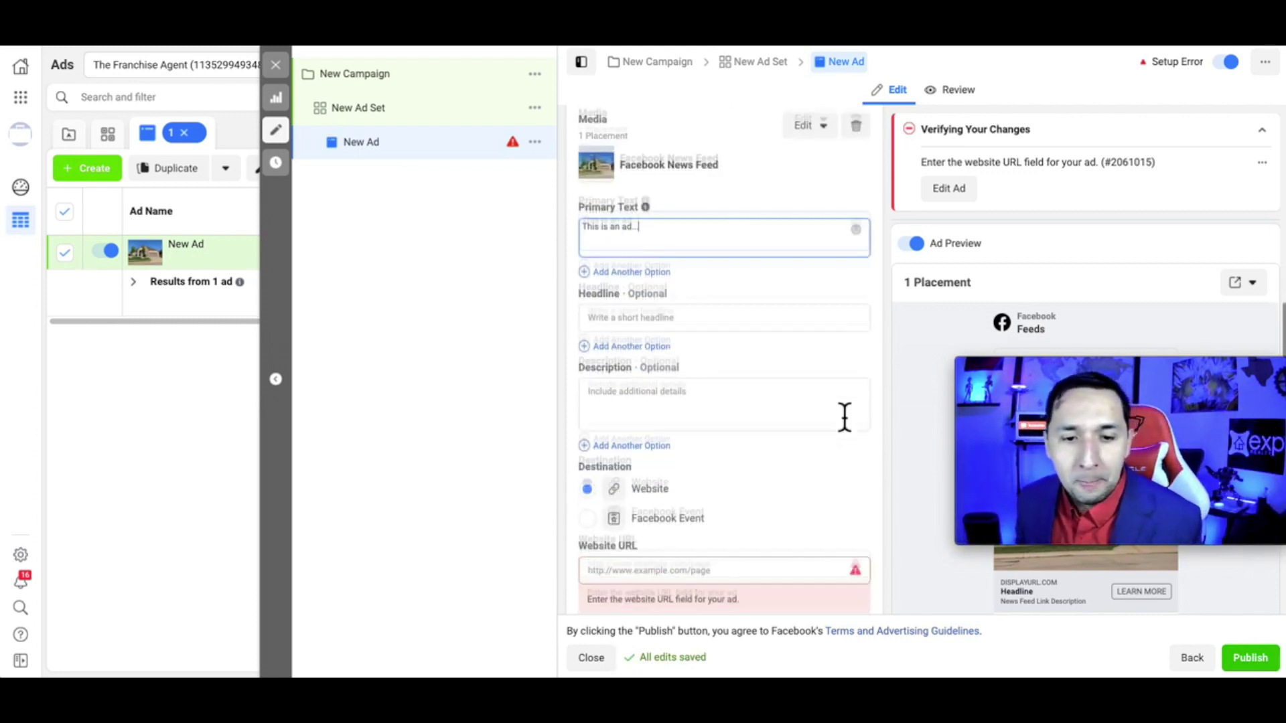
click(676, 298)
text(Headline)
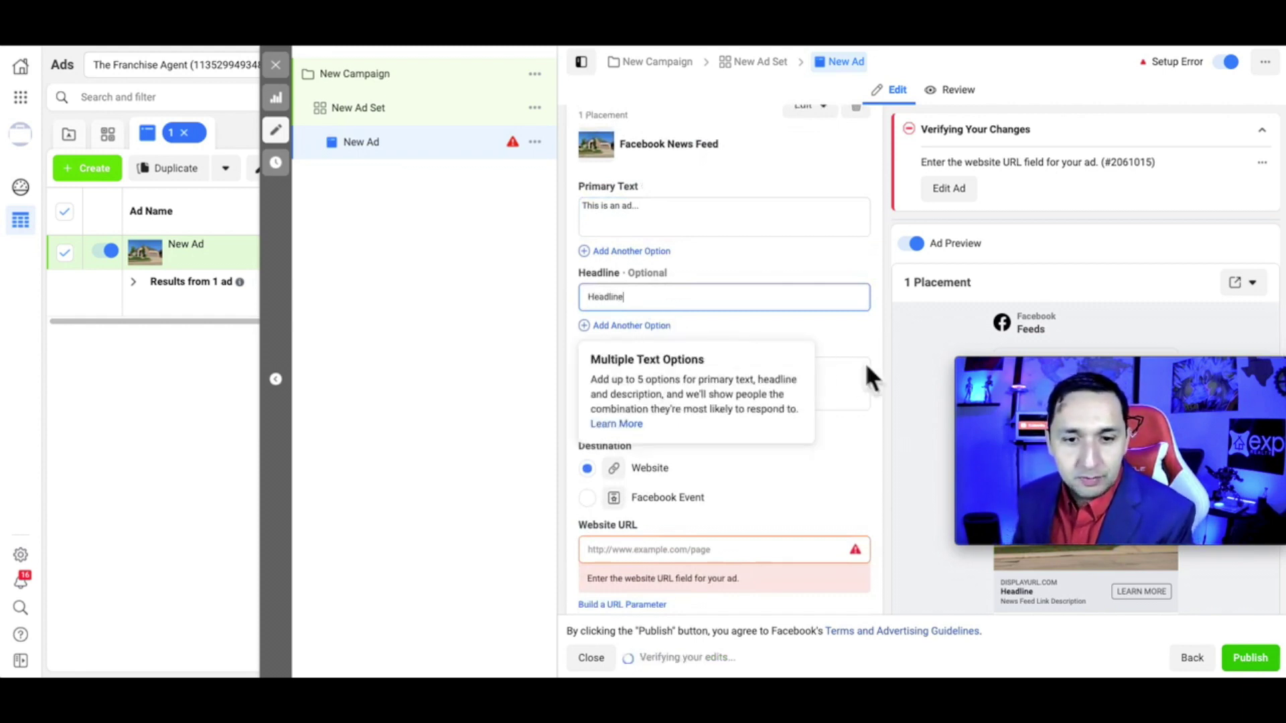
click(852, 381)
text(Description)
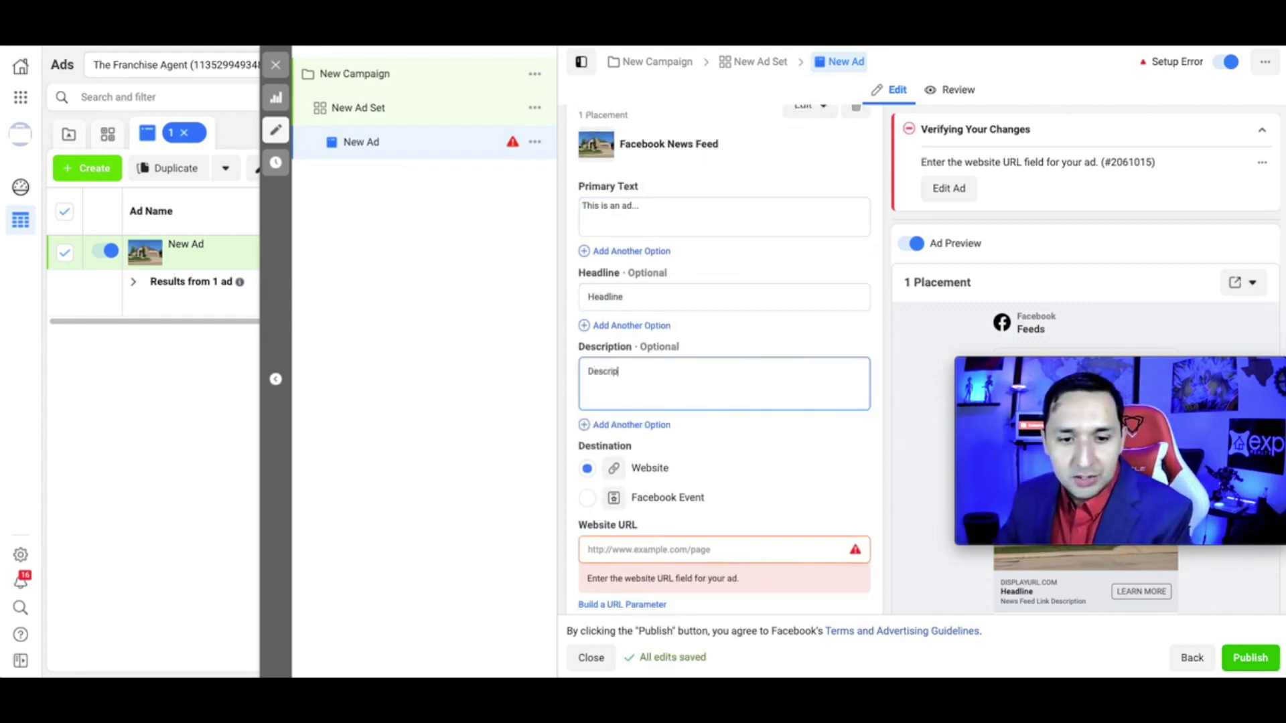
click(1208, 362)
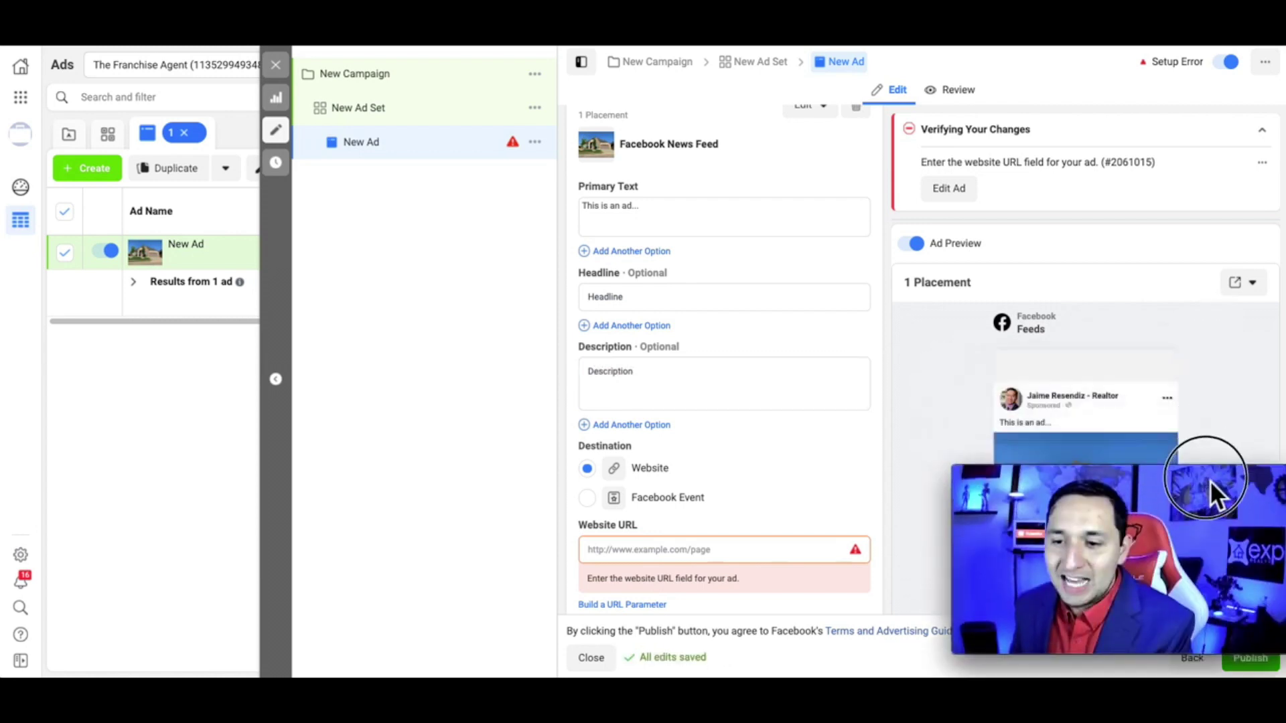
- Switch to ClickFunnels and copy the full page URL of the Realtor-Buyer-Optin funnel step
scroll(1148, 371, down, 2)
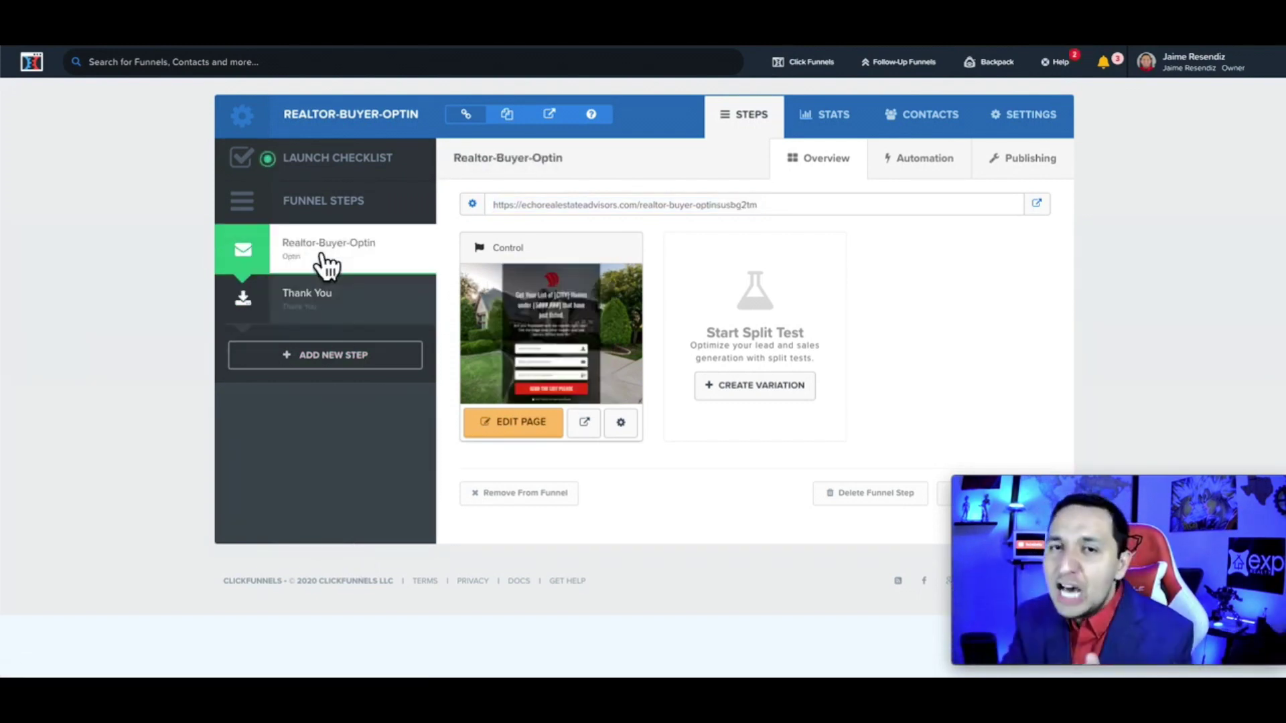
double_click(576, 205)
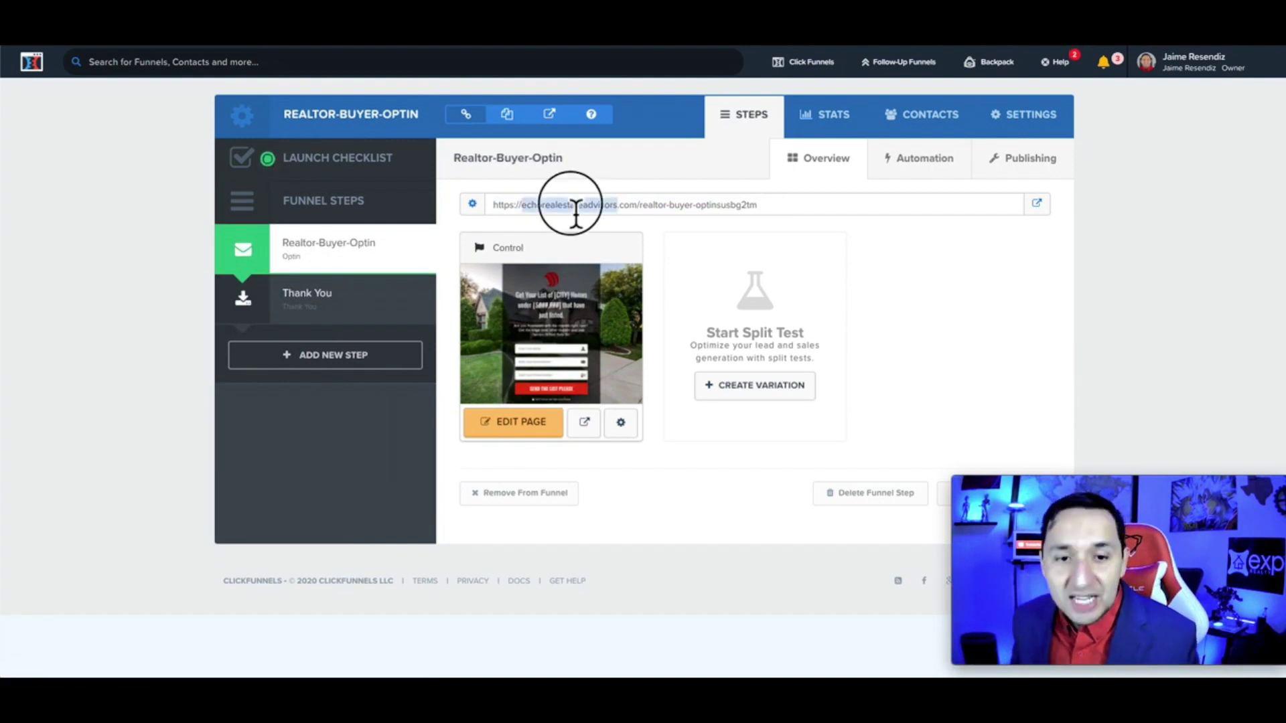
click(576, 205)
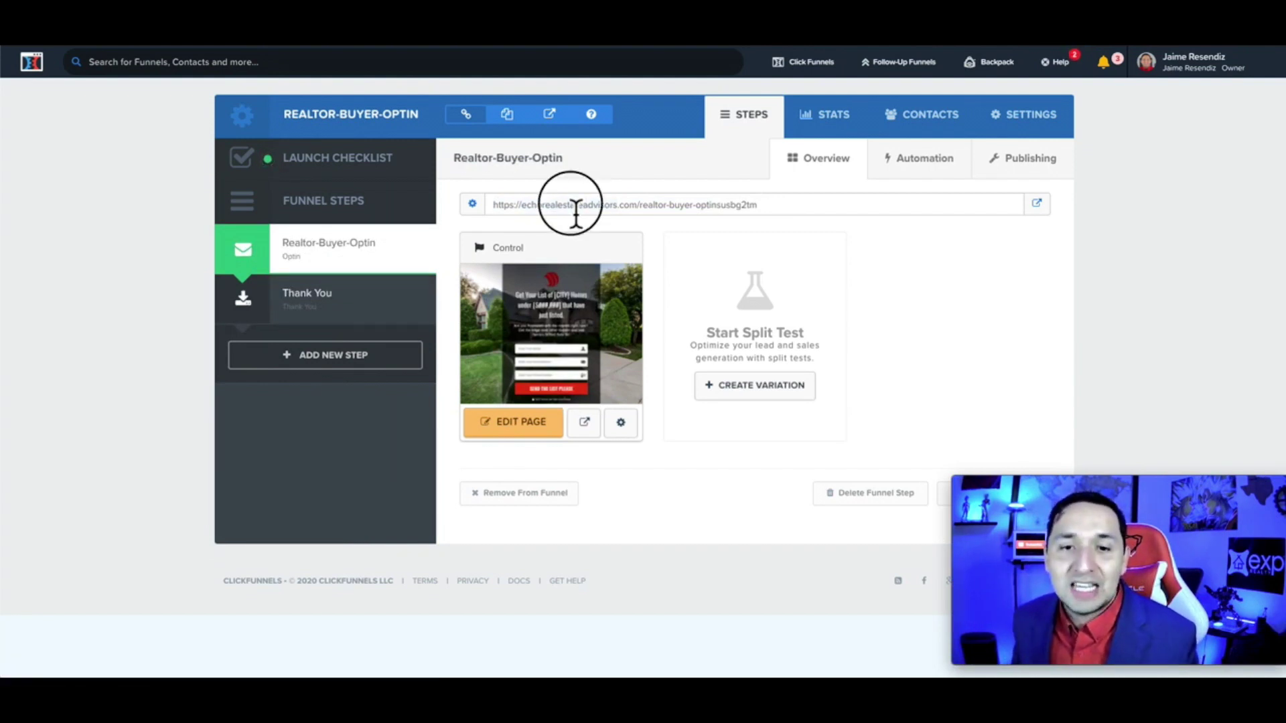
triple_click(575, 205)
key(ctrl+c)
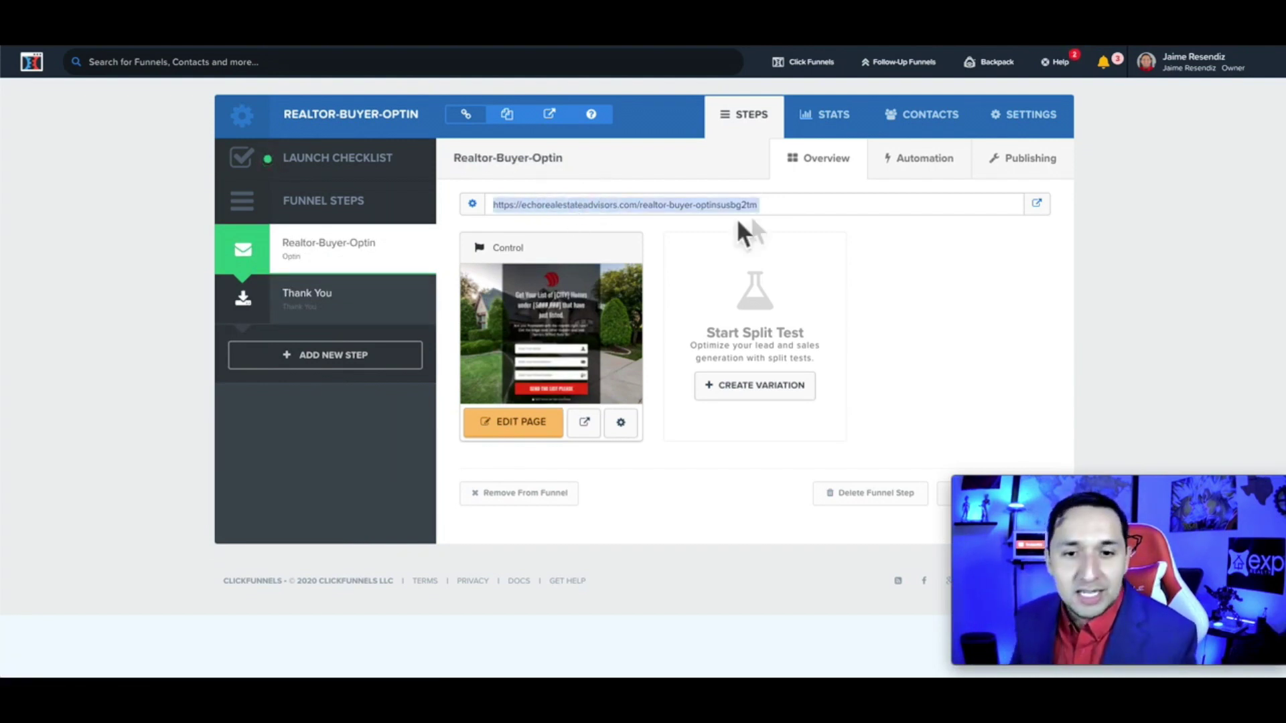
click(769, 207)
drag(762, 206, 496, 207)
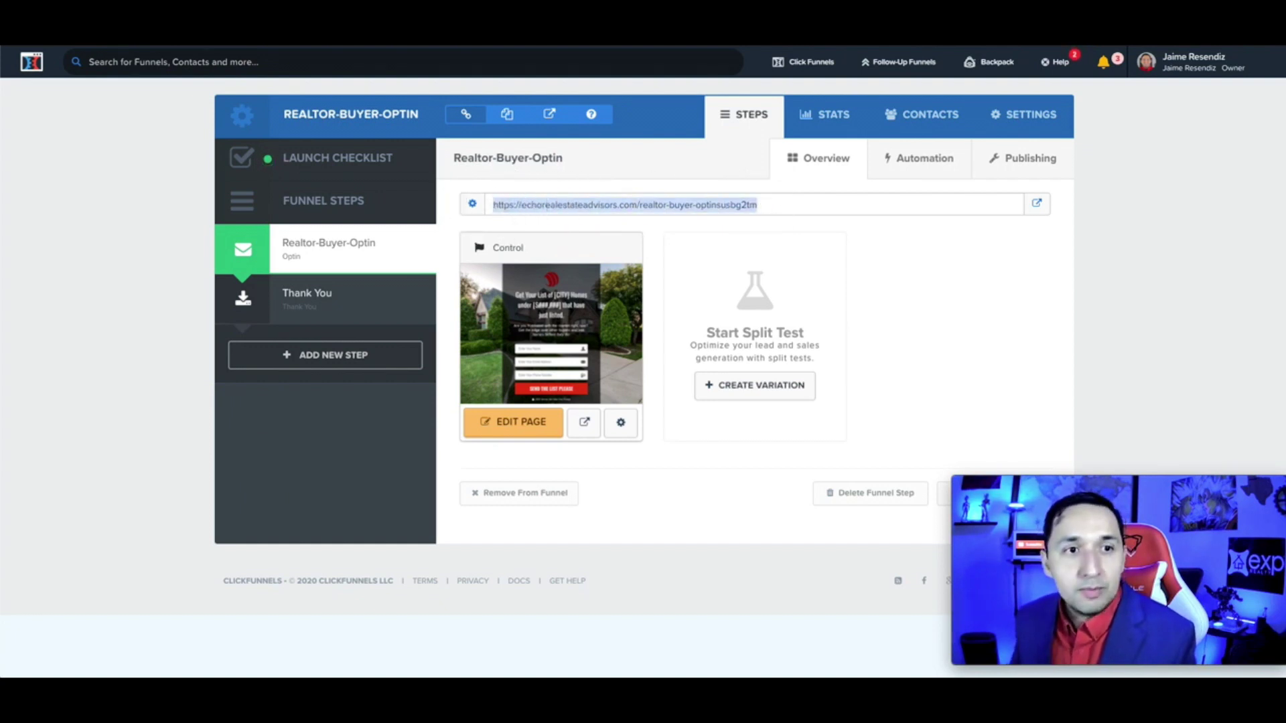
key(alt+Tab)
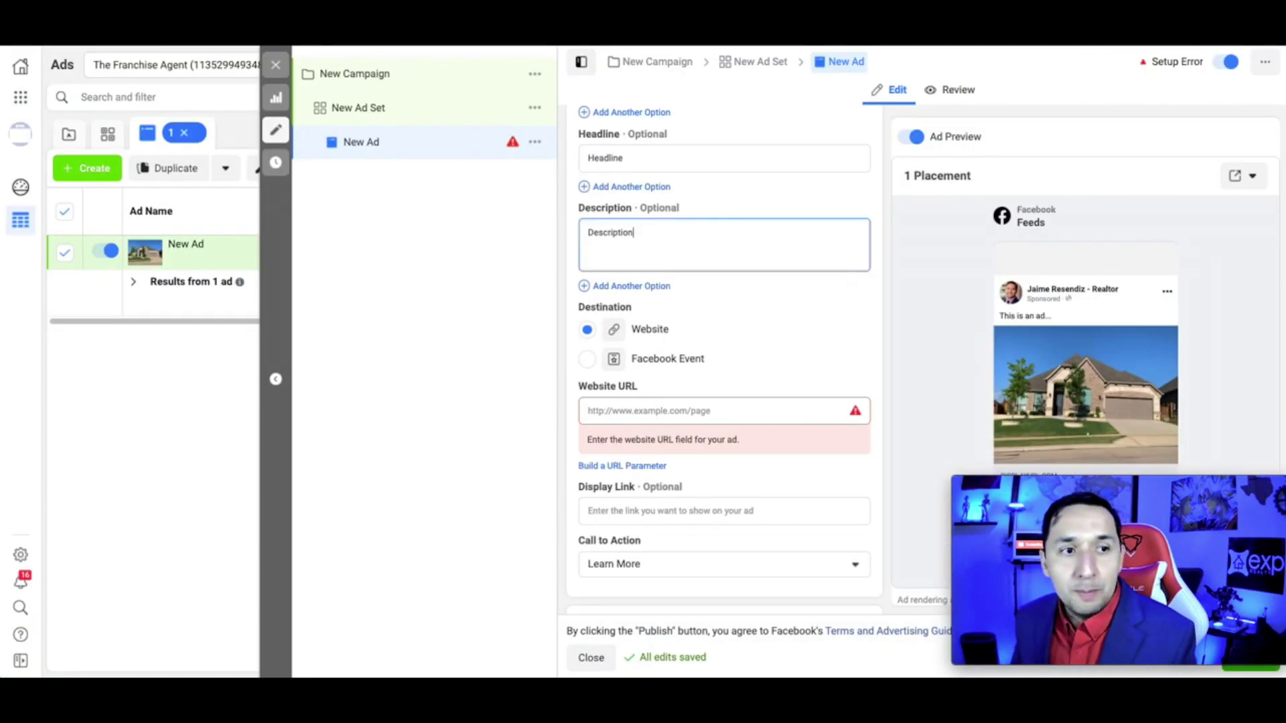
click(657, 411)
key(ctrl+v)
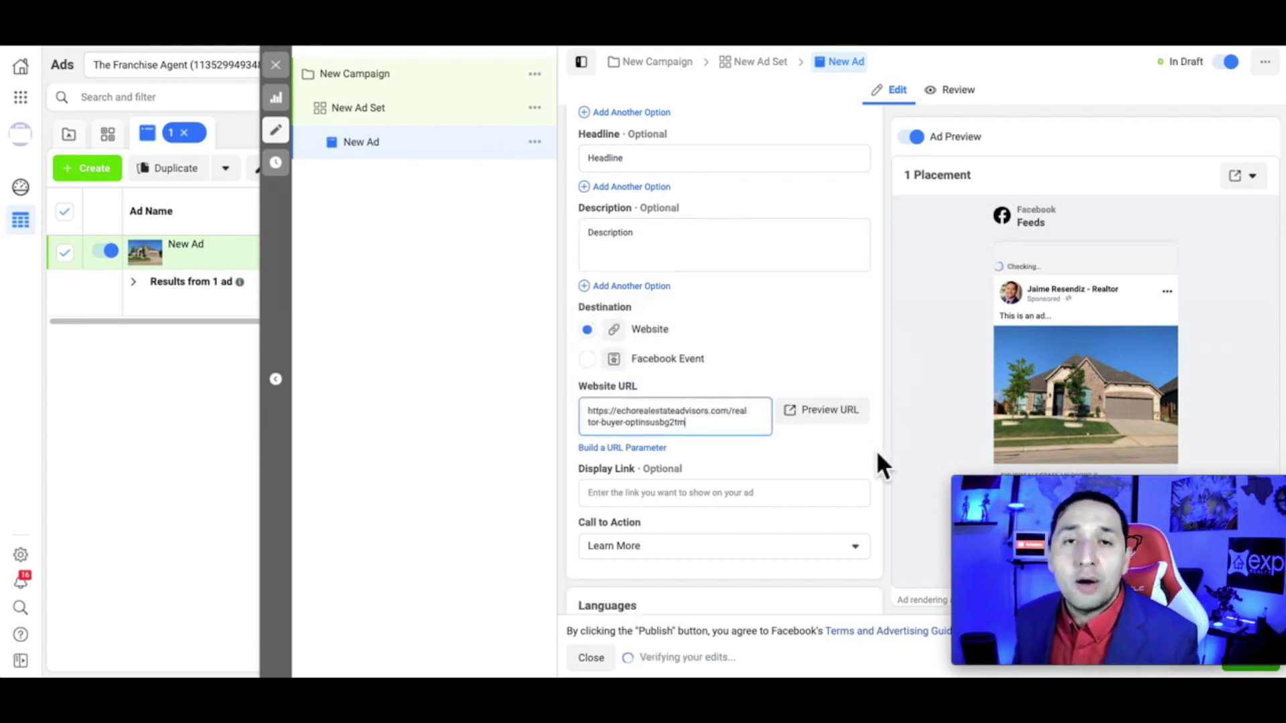
scroll(878, 456, down, 4)
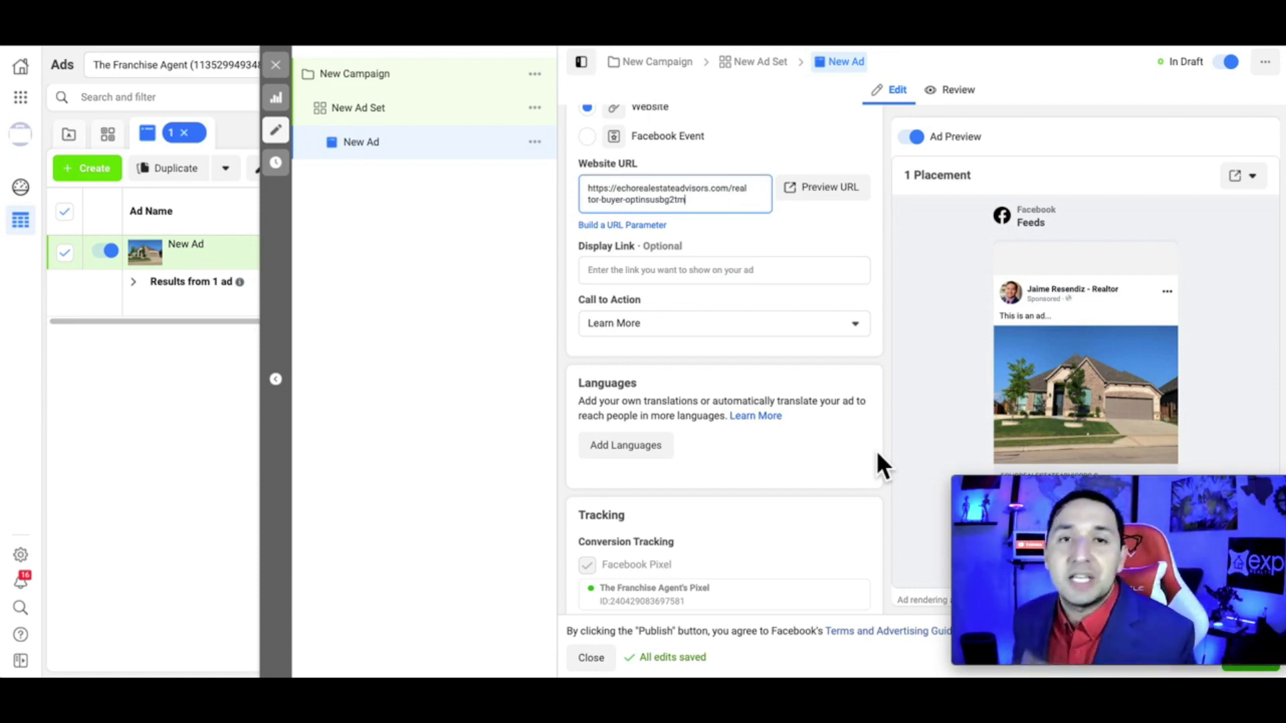
scroll(877, 450, down, 3)
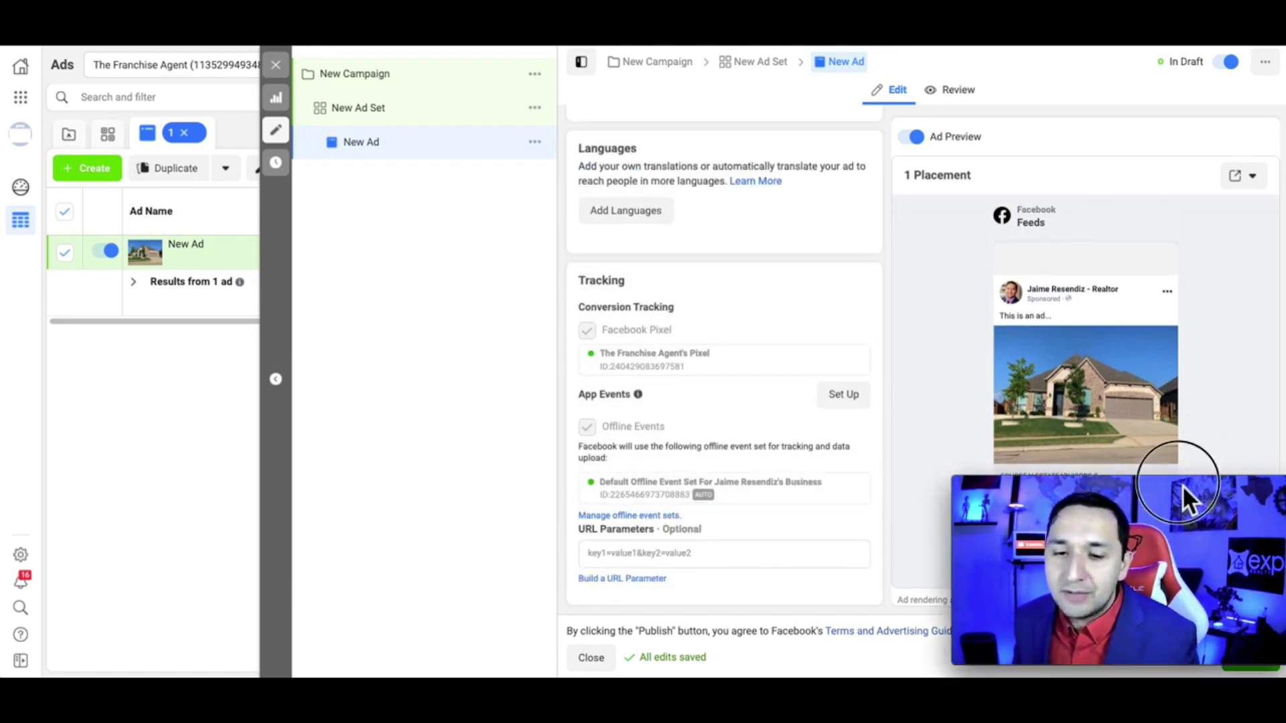